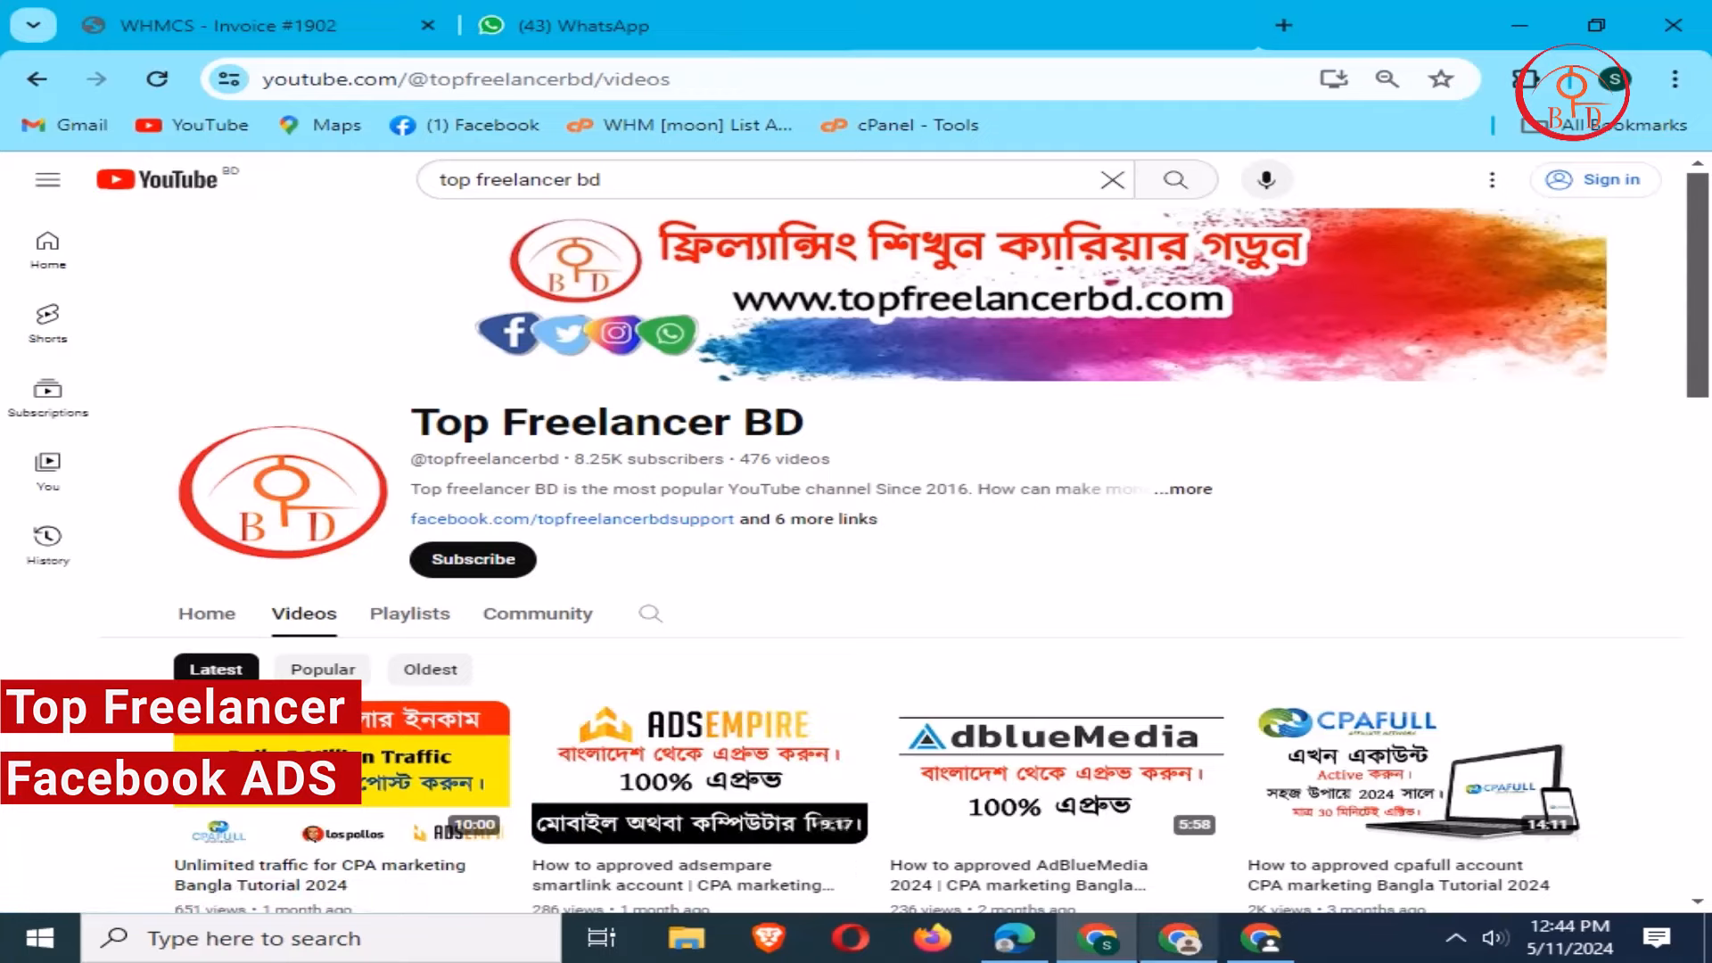
- Switch to the browser window with the Facebook home feed and open Ads Manager in a new tab
click(1178, 938)
click(1261, 938)
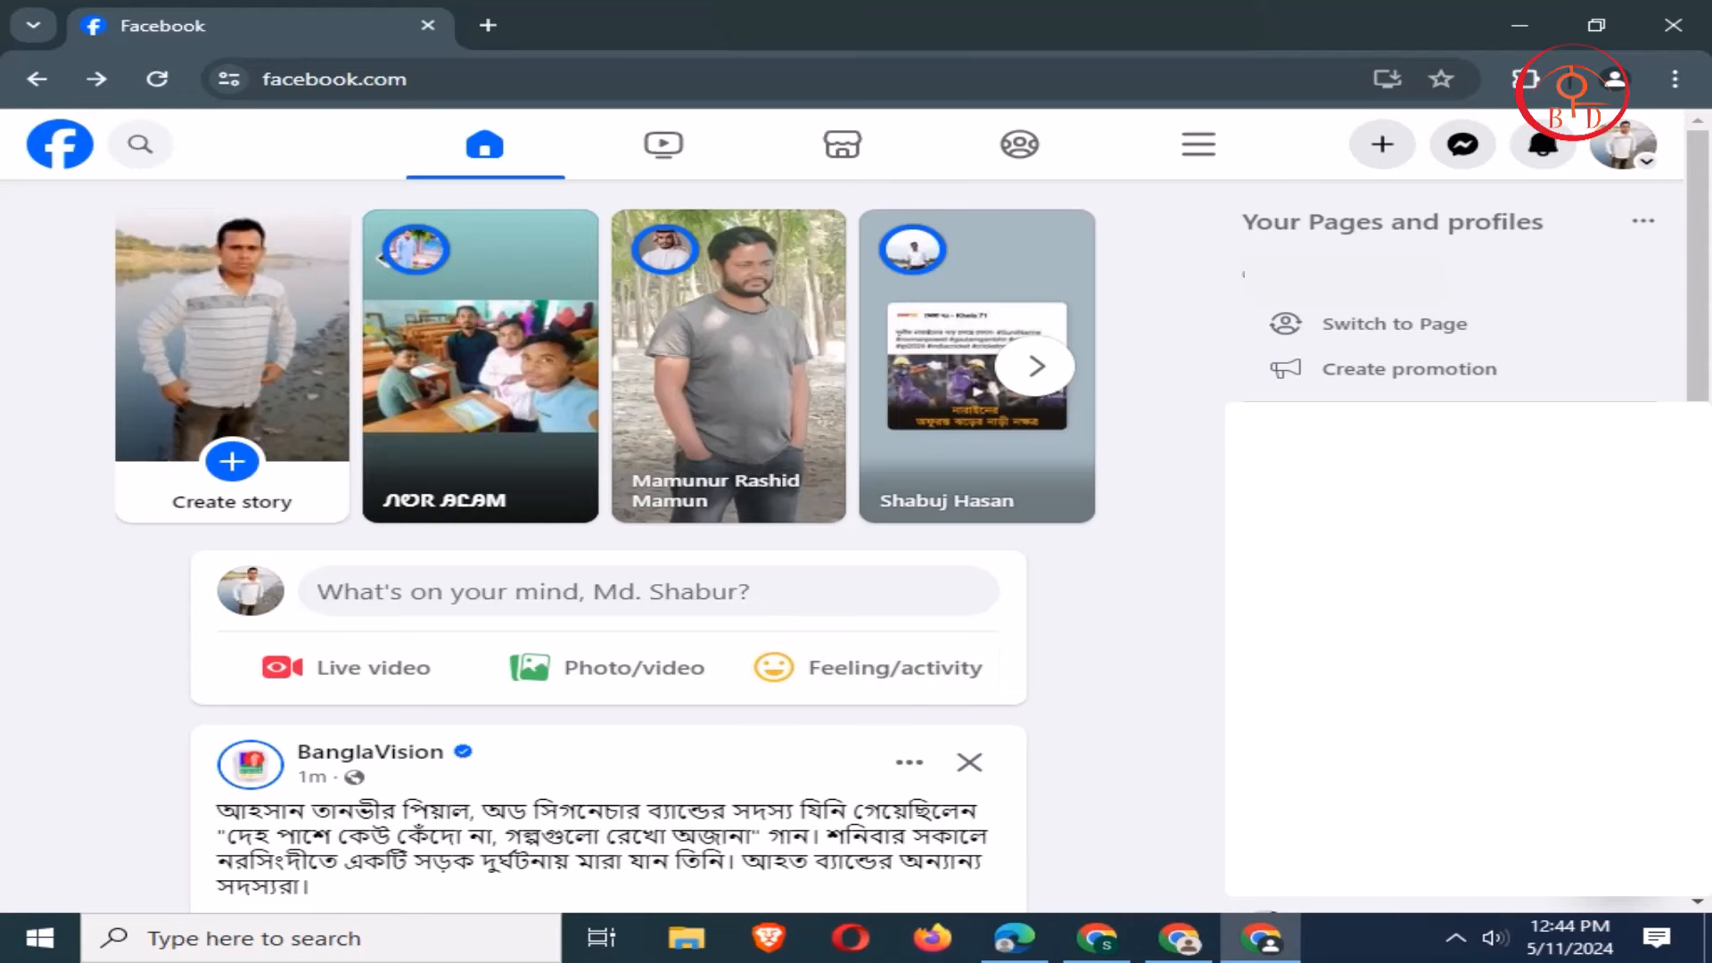
scroll(607, 535, down, 3)
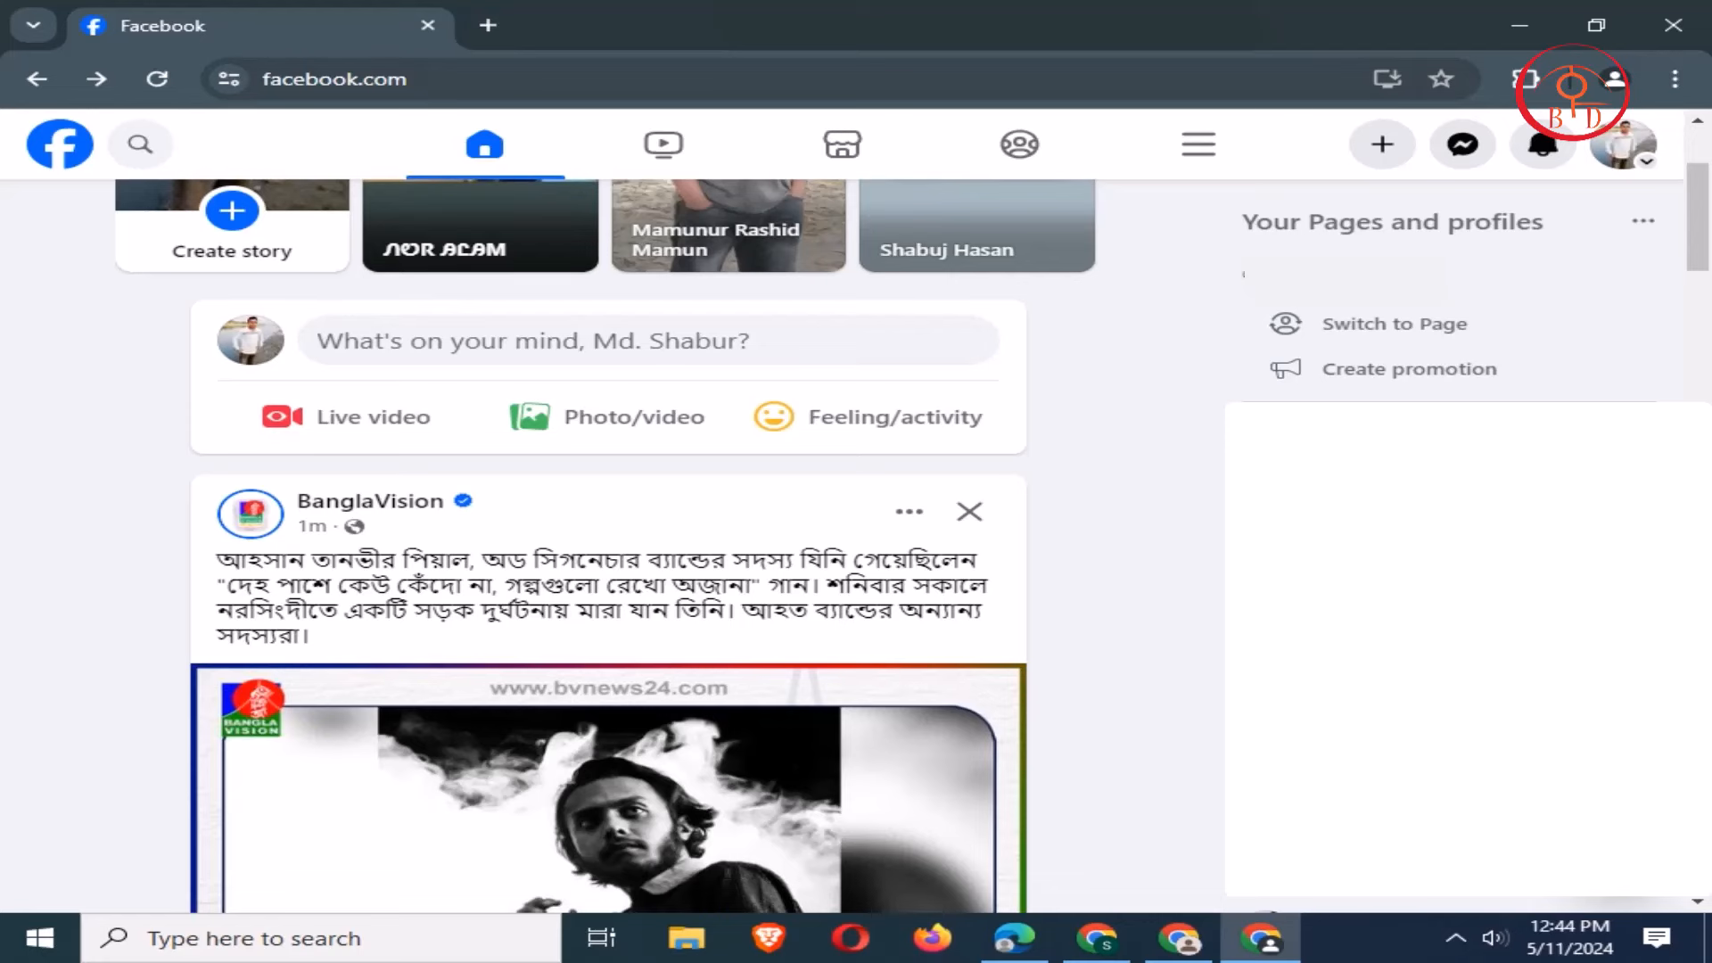
click(488, 25)
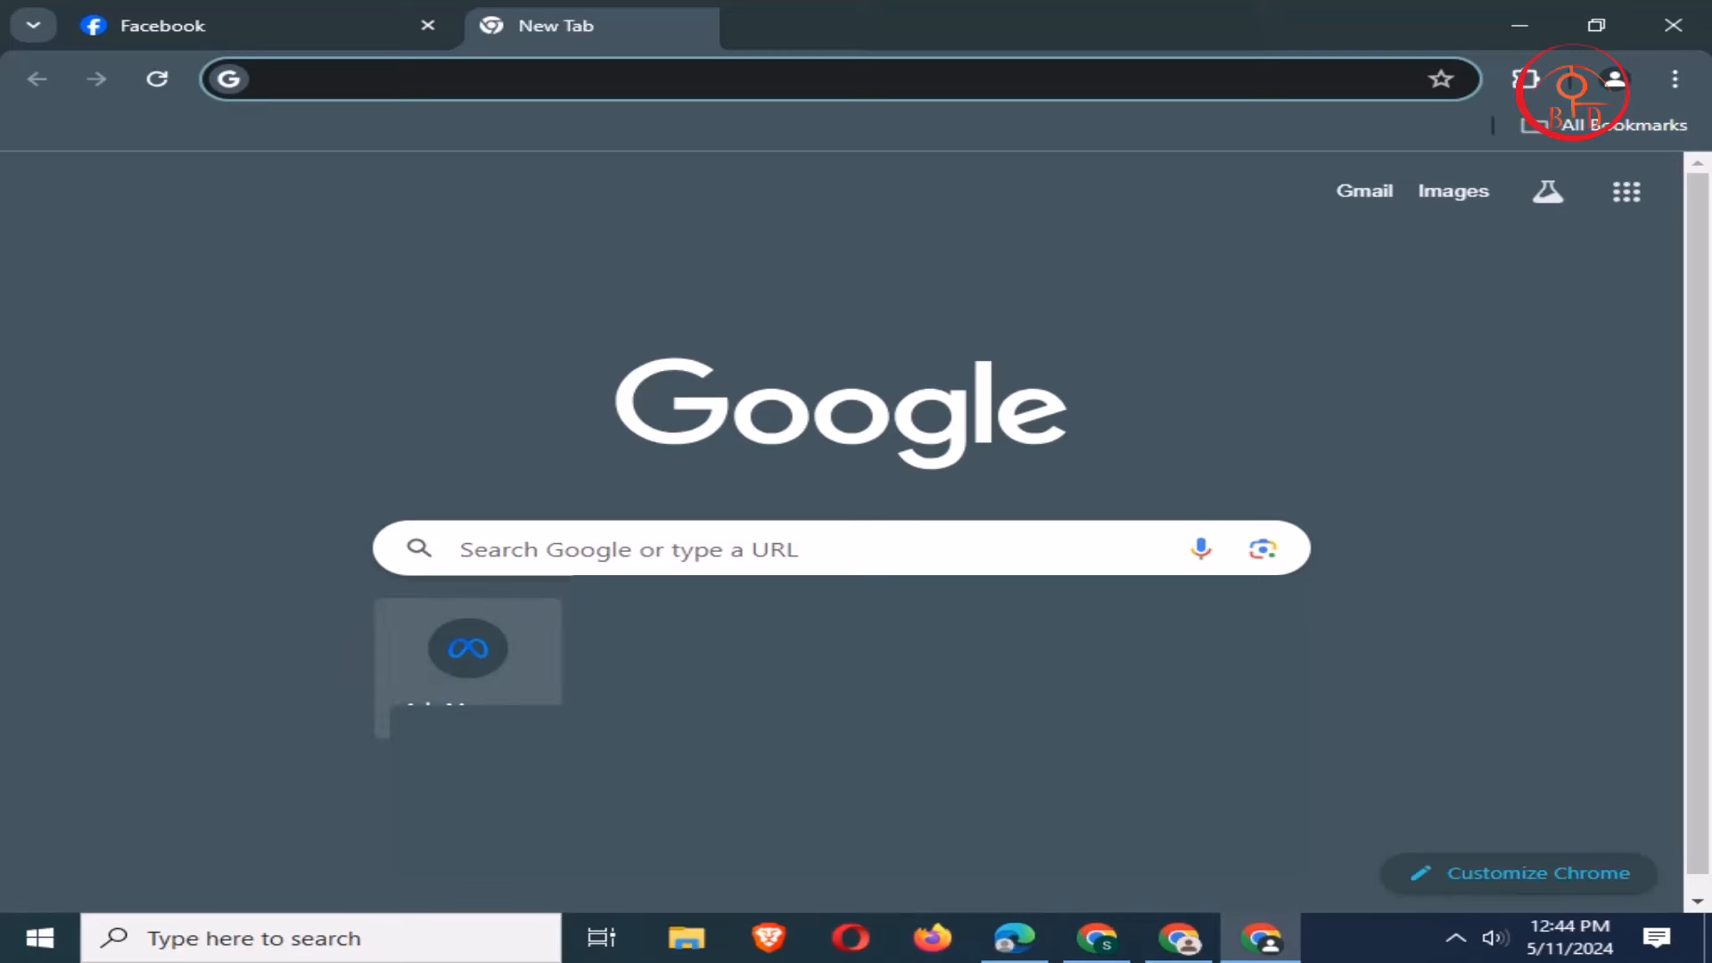
click(468, 648)
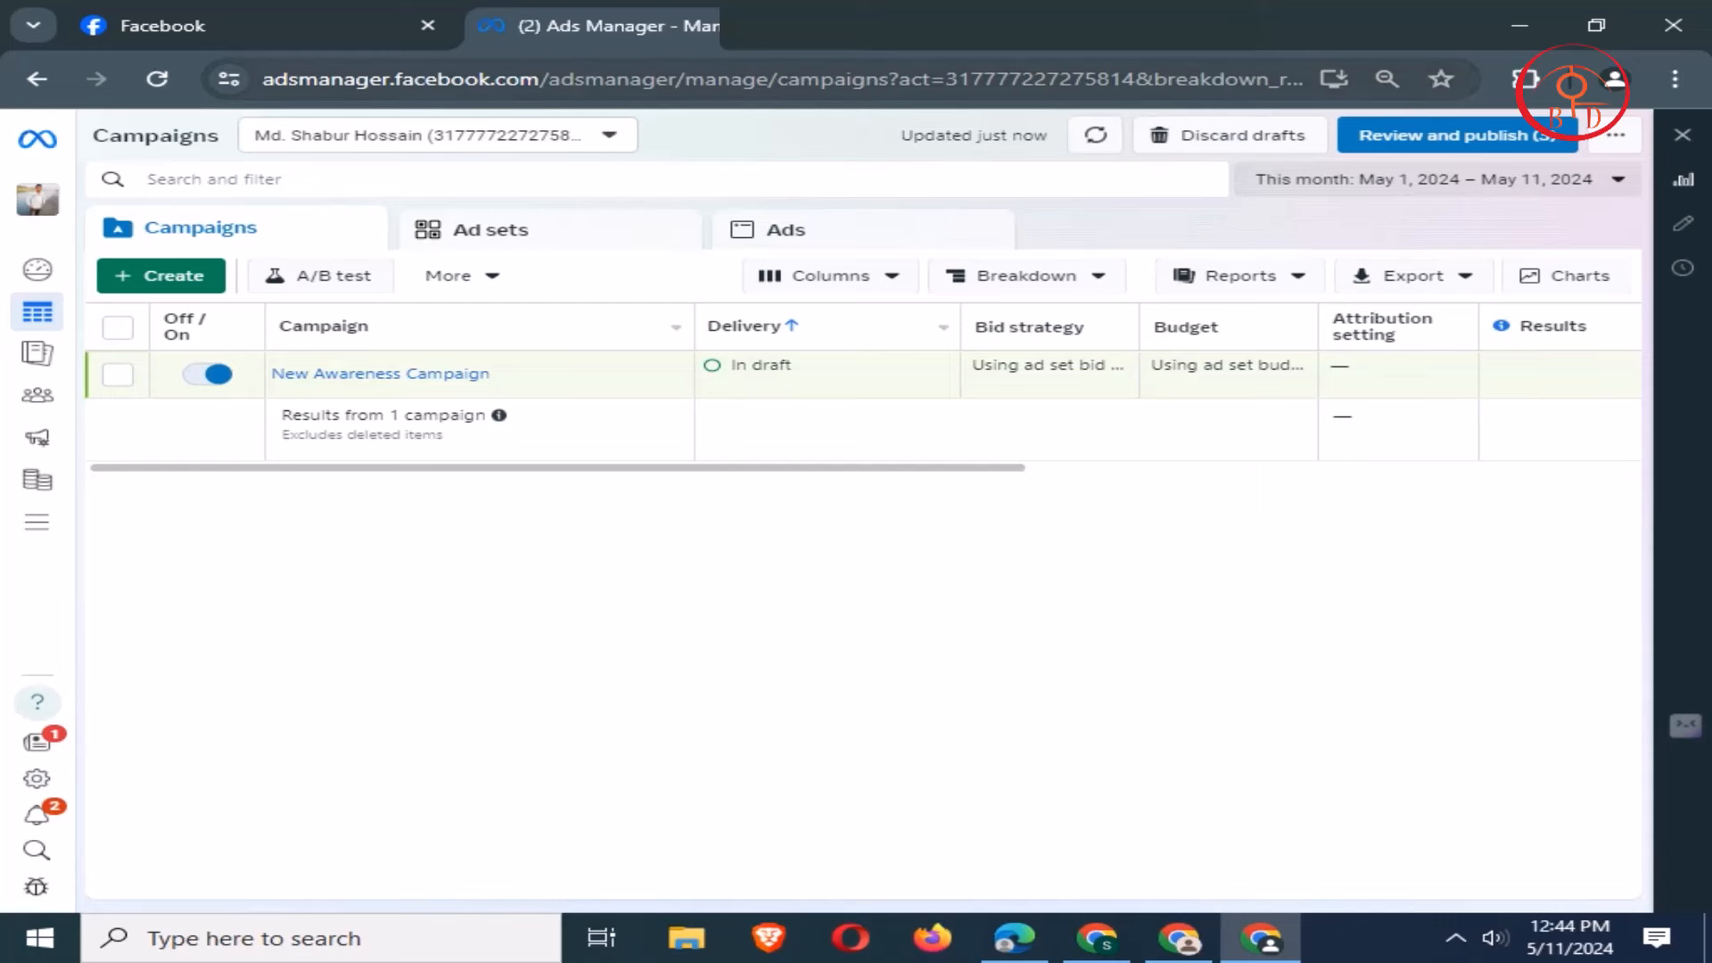
- Switch to the jobs bd ad account and look through its campaign list
click(436, 135)
click(424, 334)
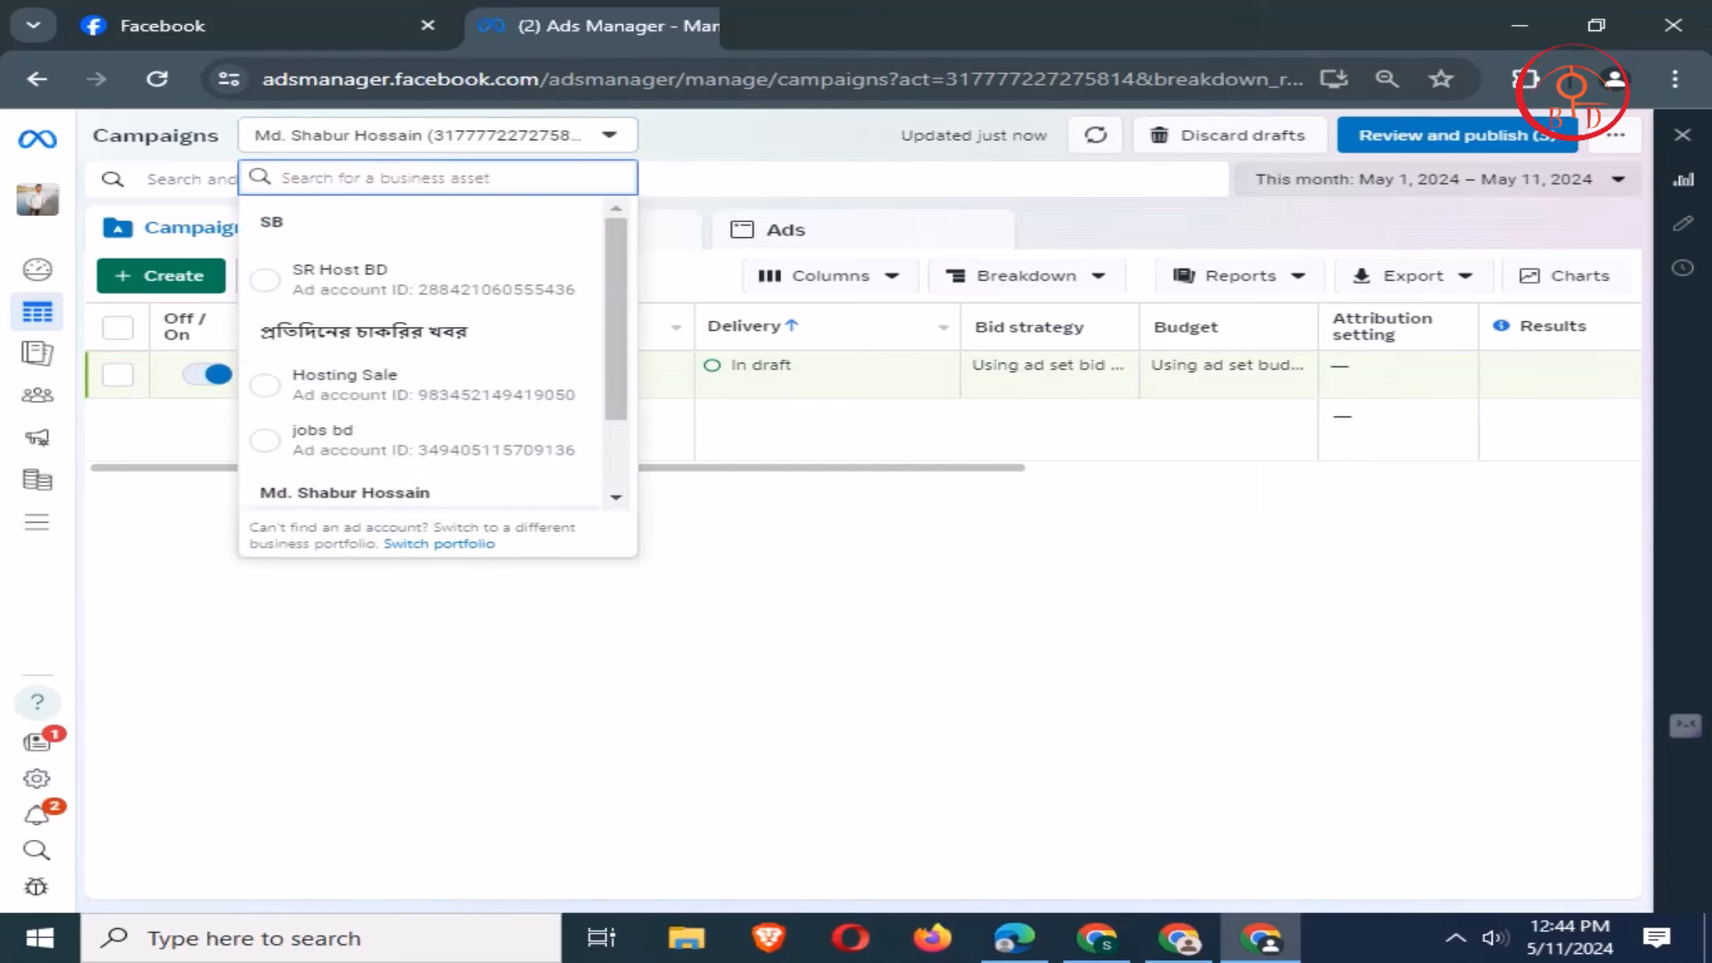
click(419, 403)
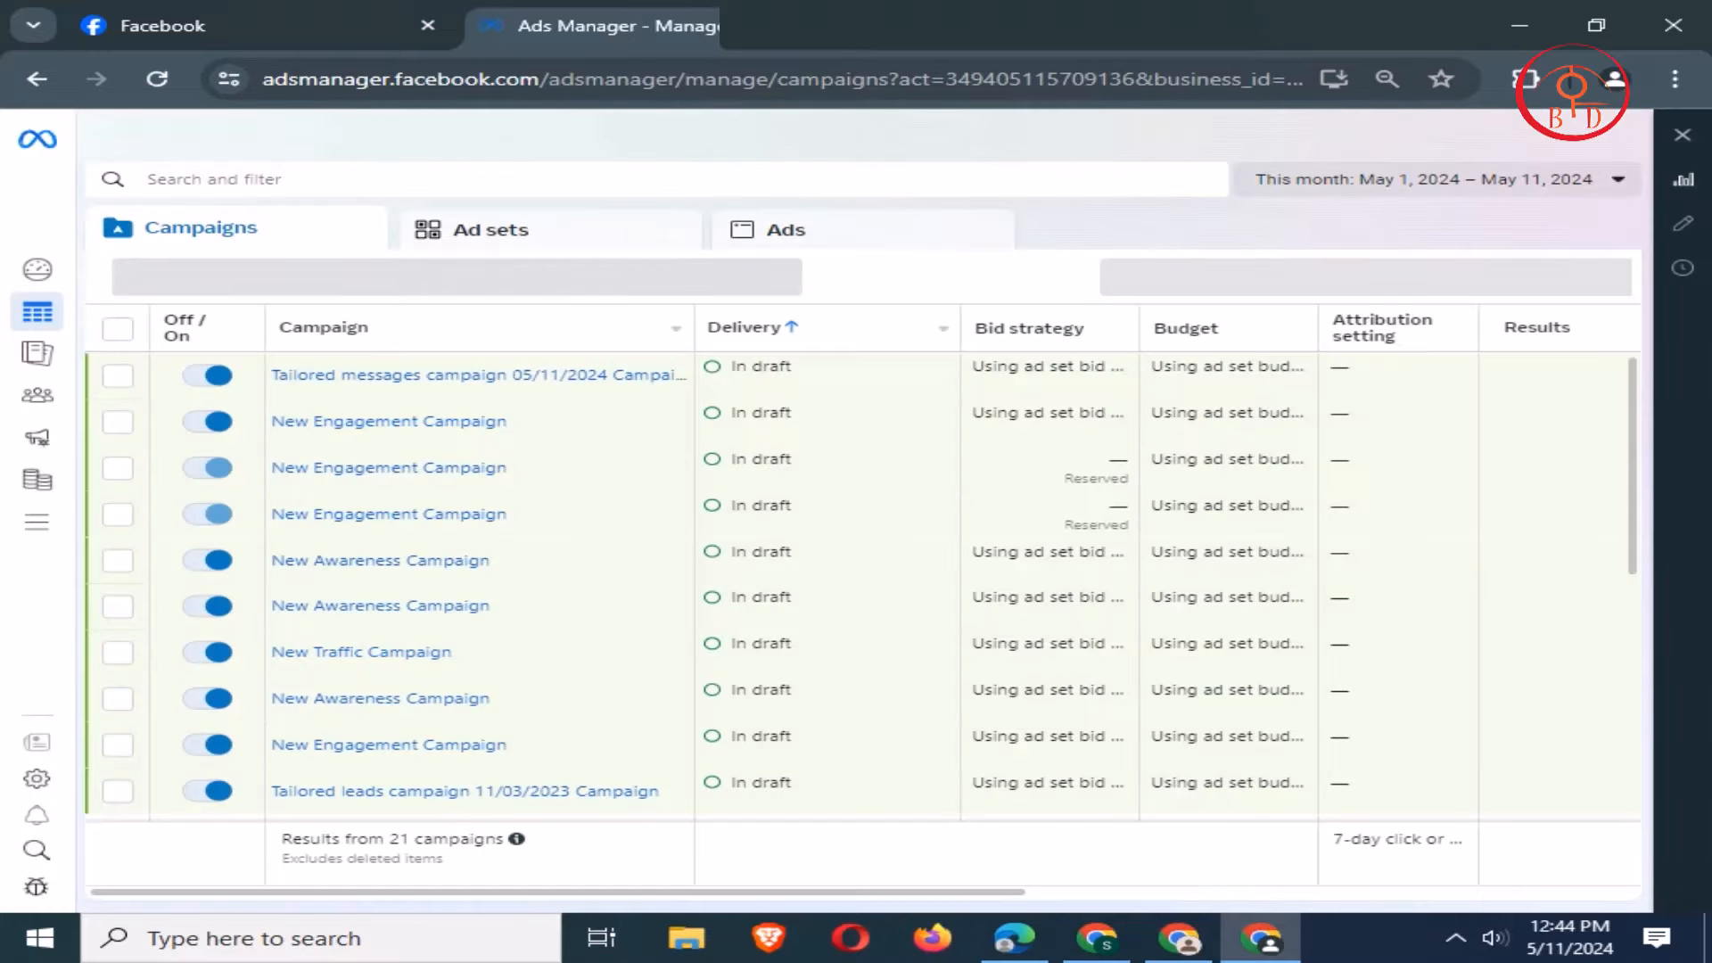
scroll(713, 443, down, 3)
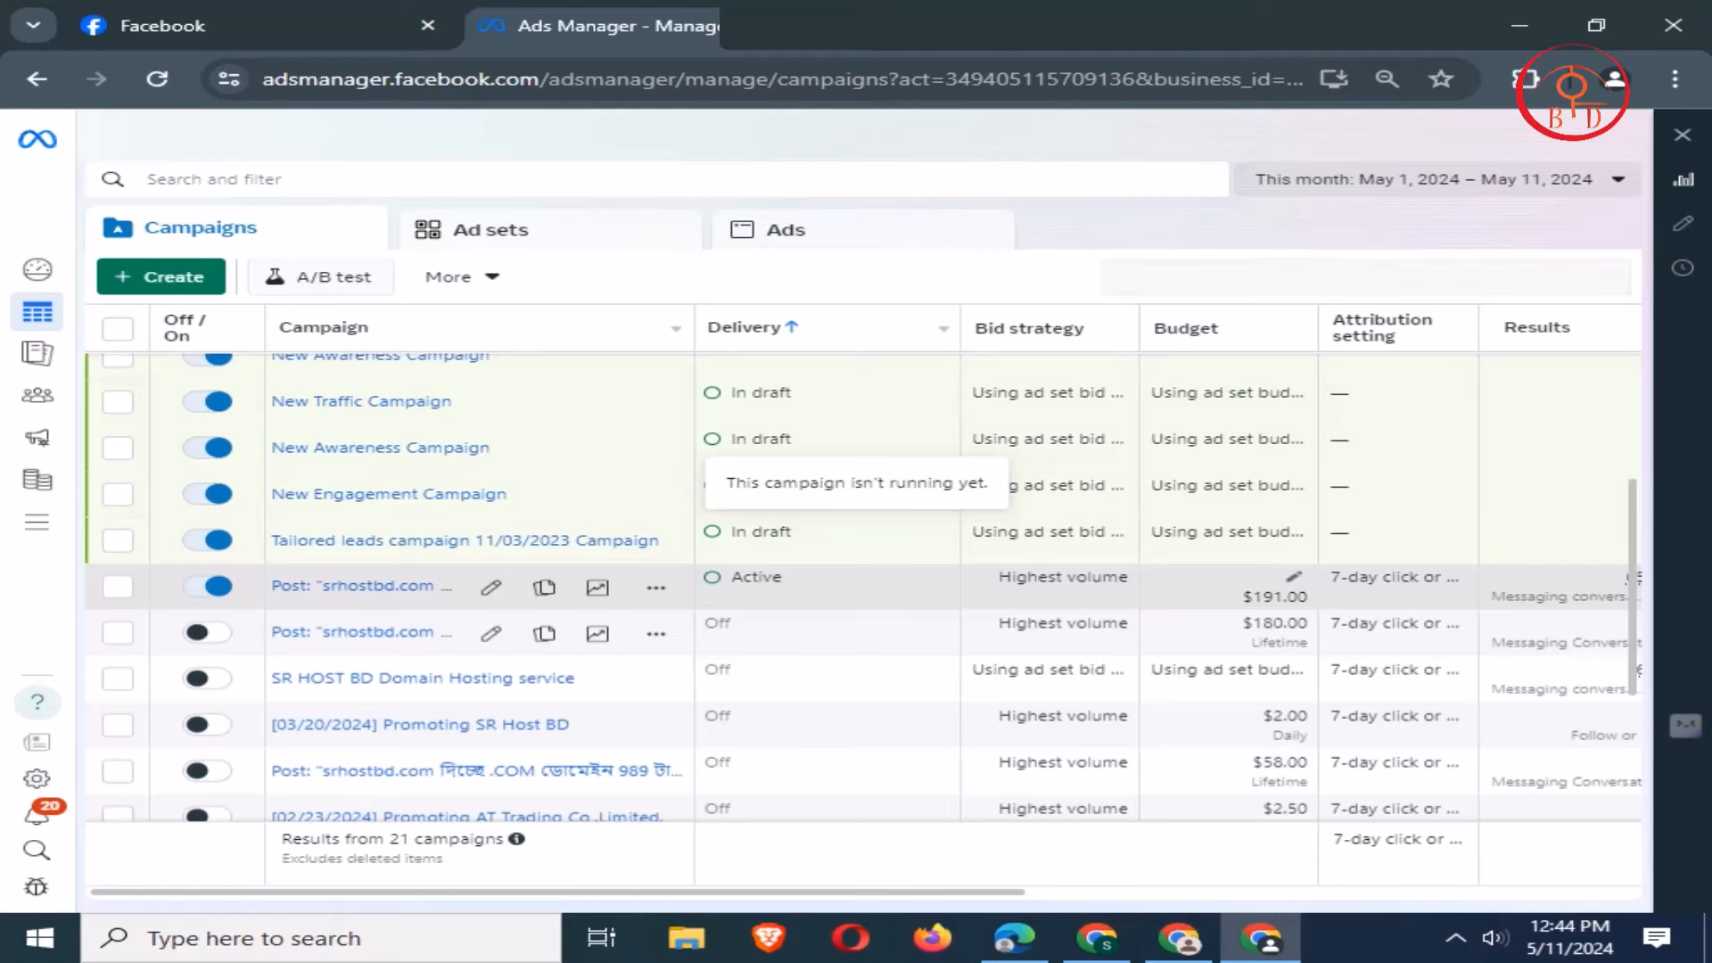
scroll(446, 615, down, 3)
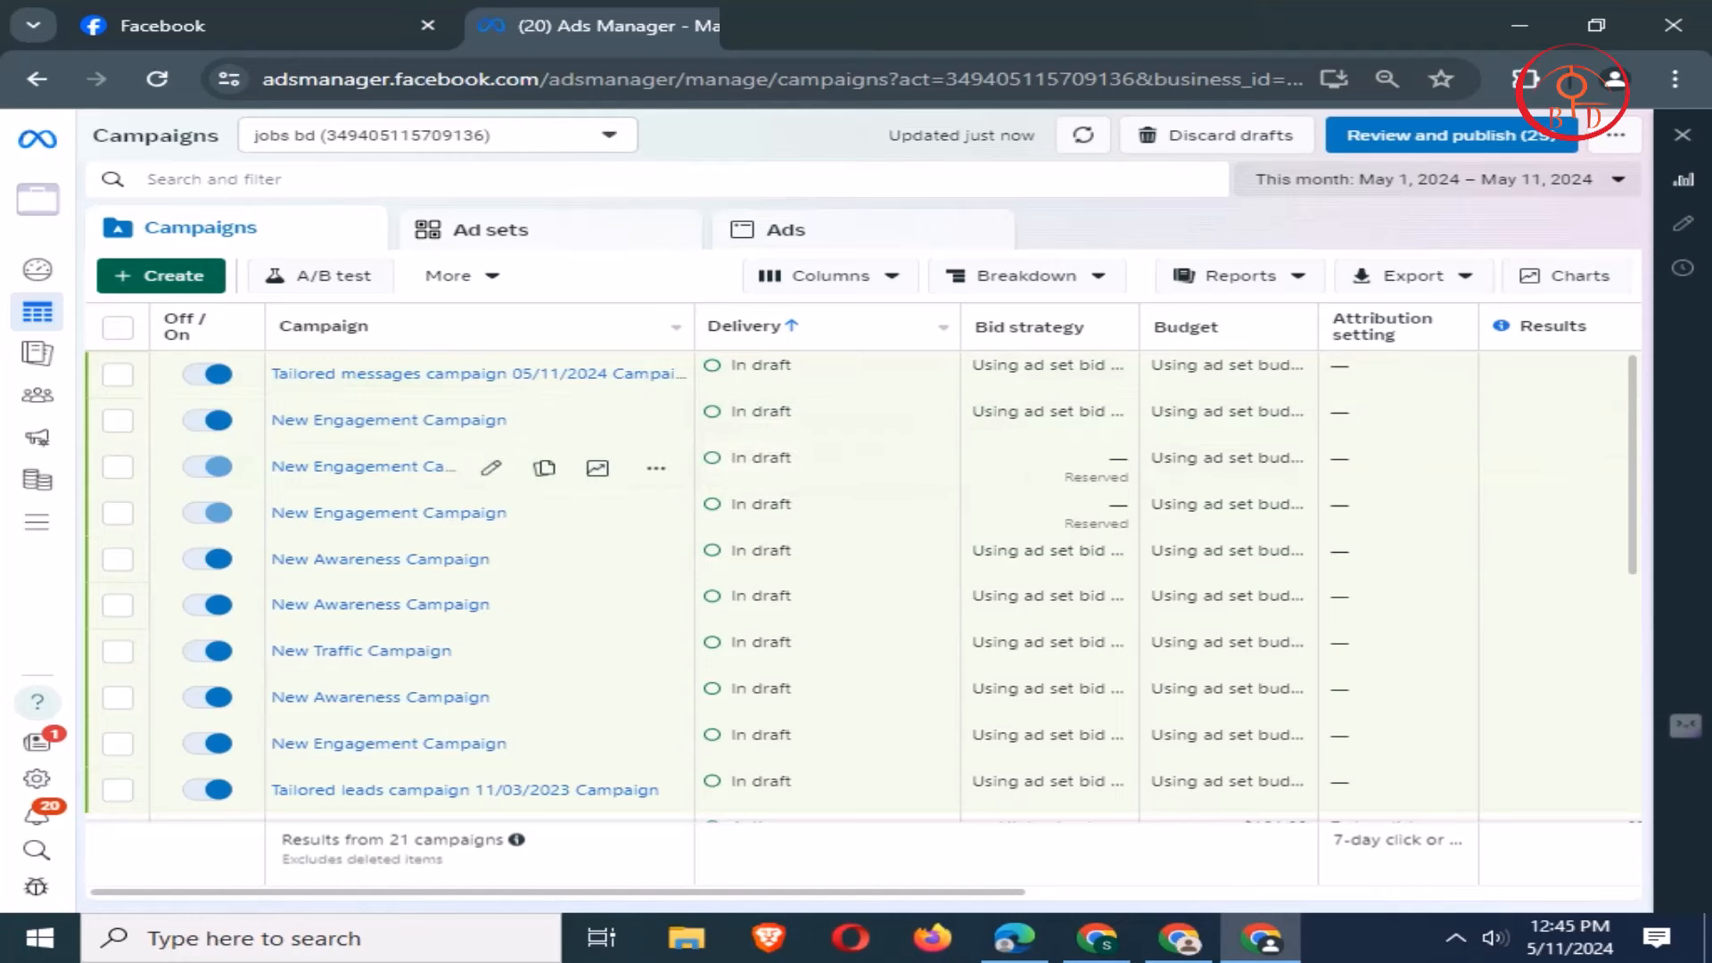
- Start creating a new auction campaign and go through each campaign objective from Awareness to Sales
click(160, 276)
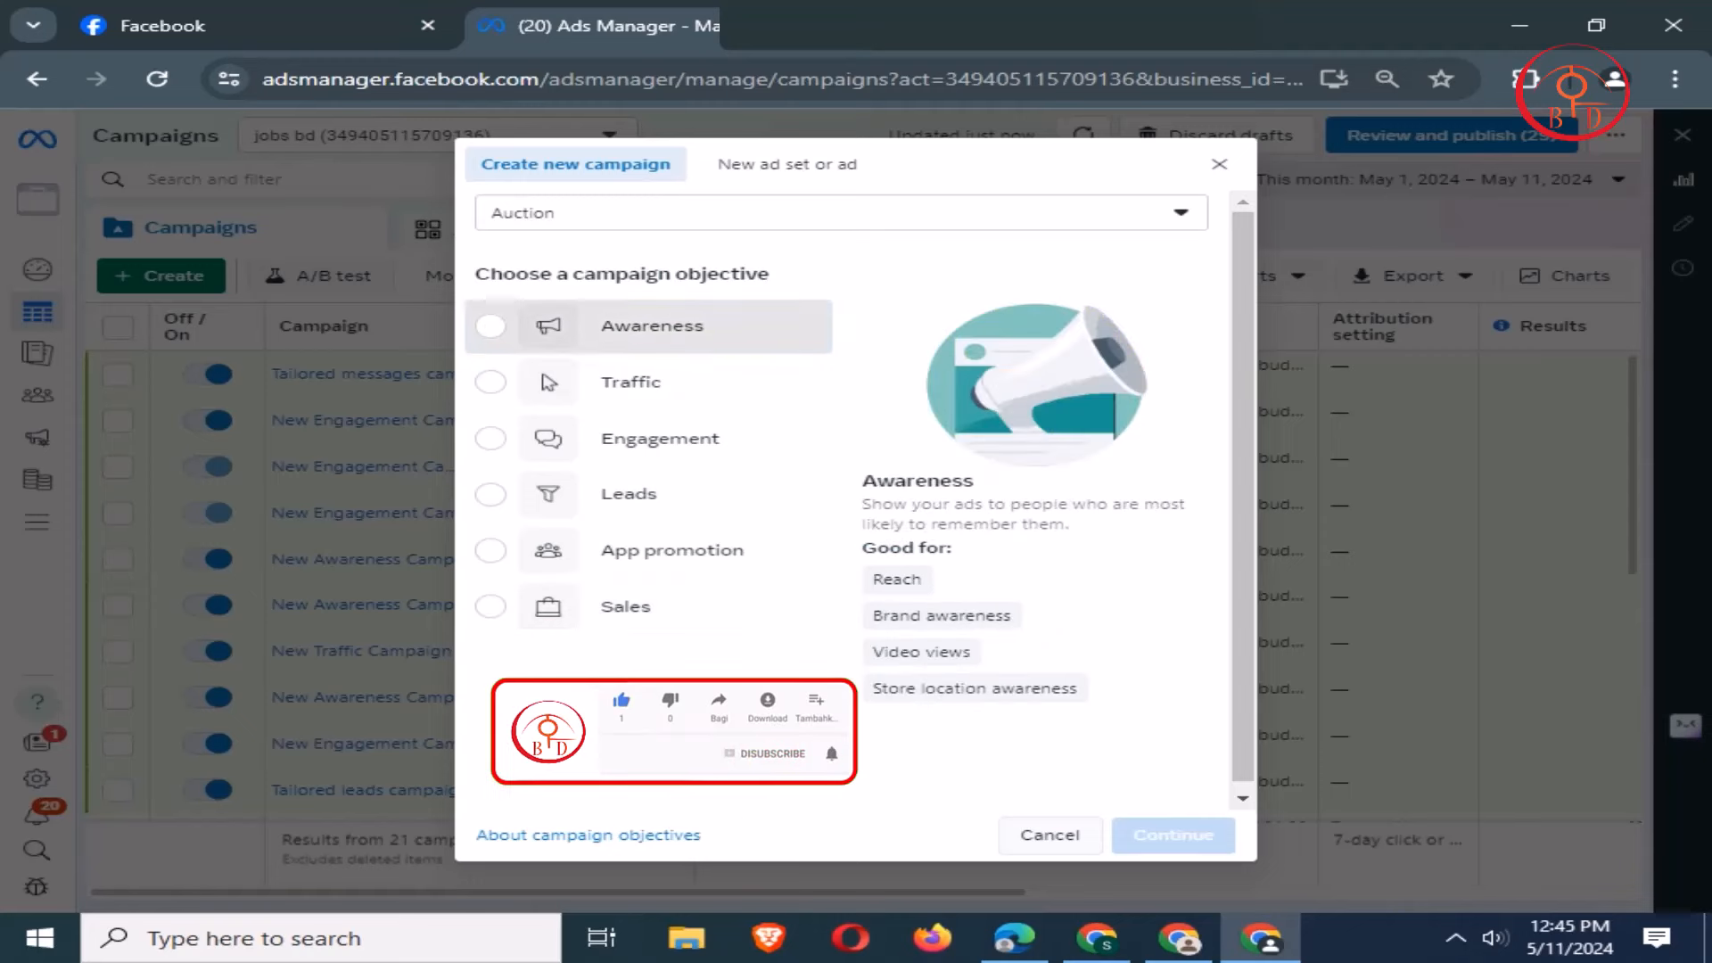
click(652, 326)
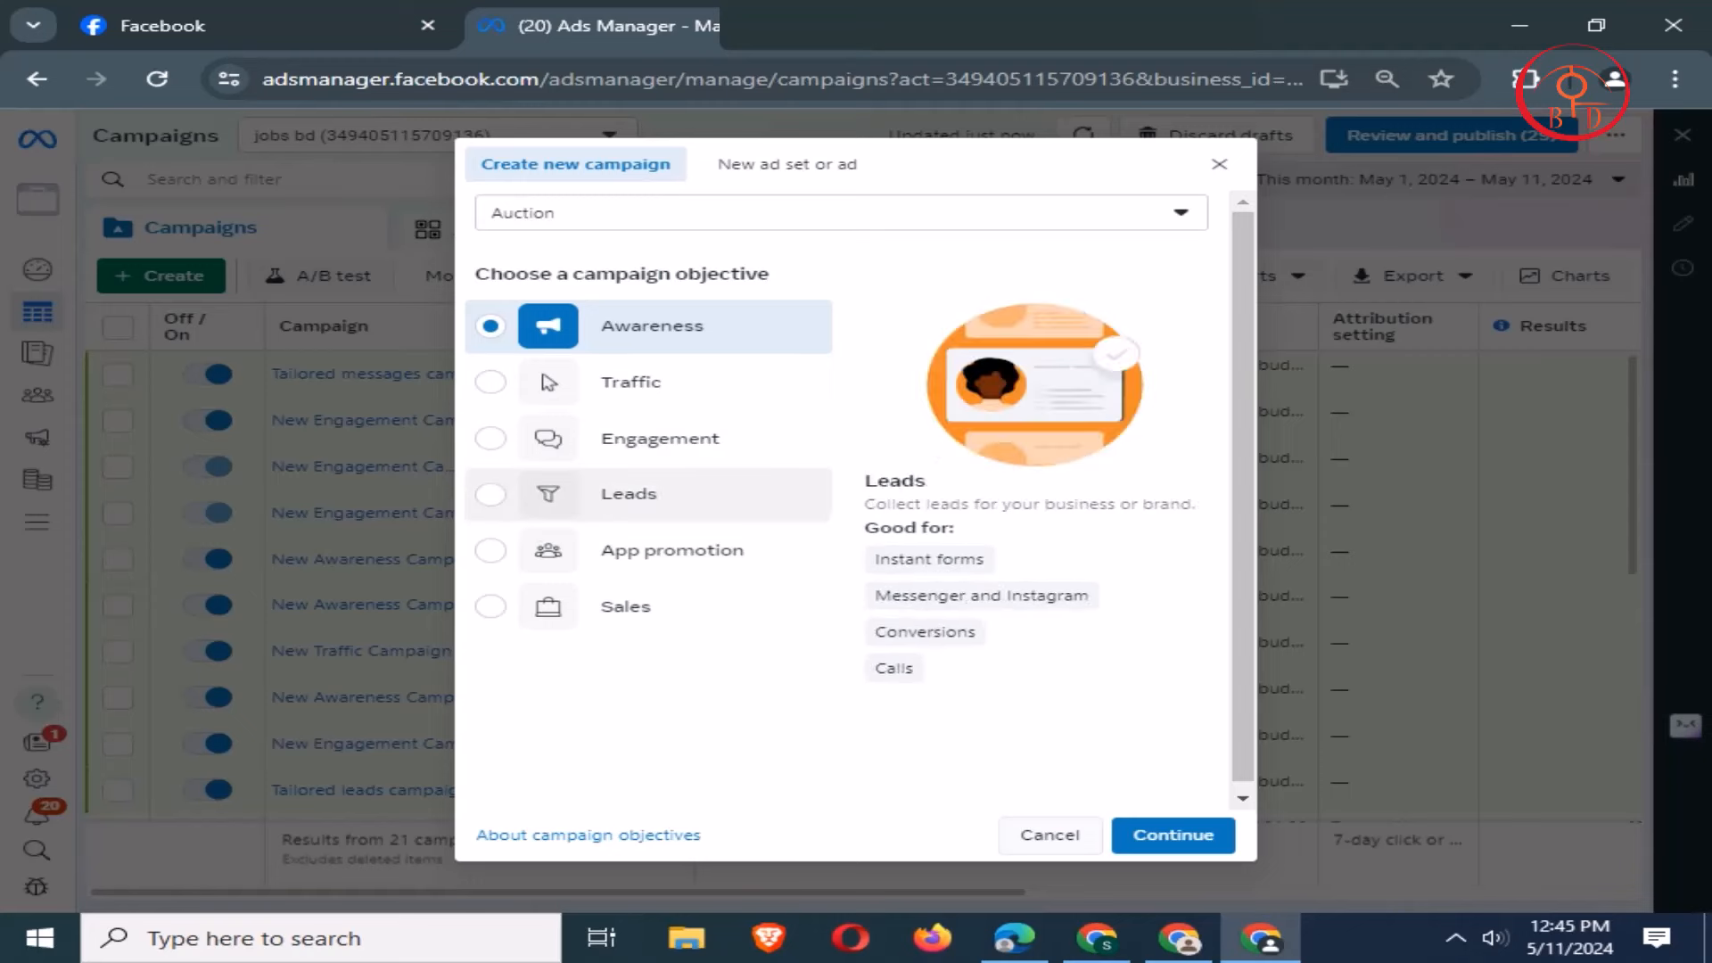
click(628, 382)
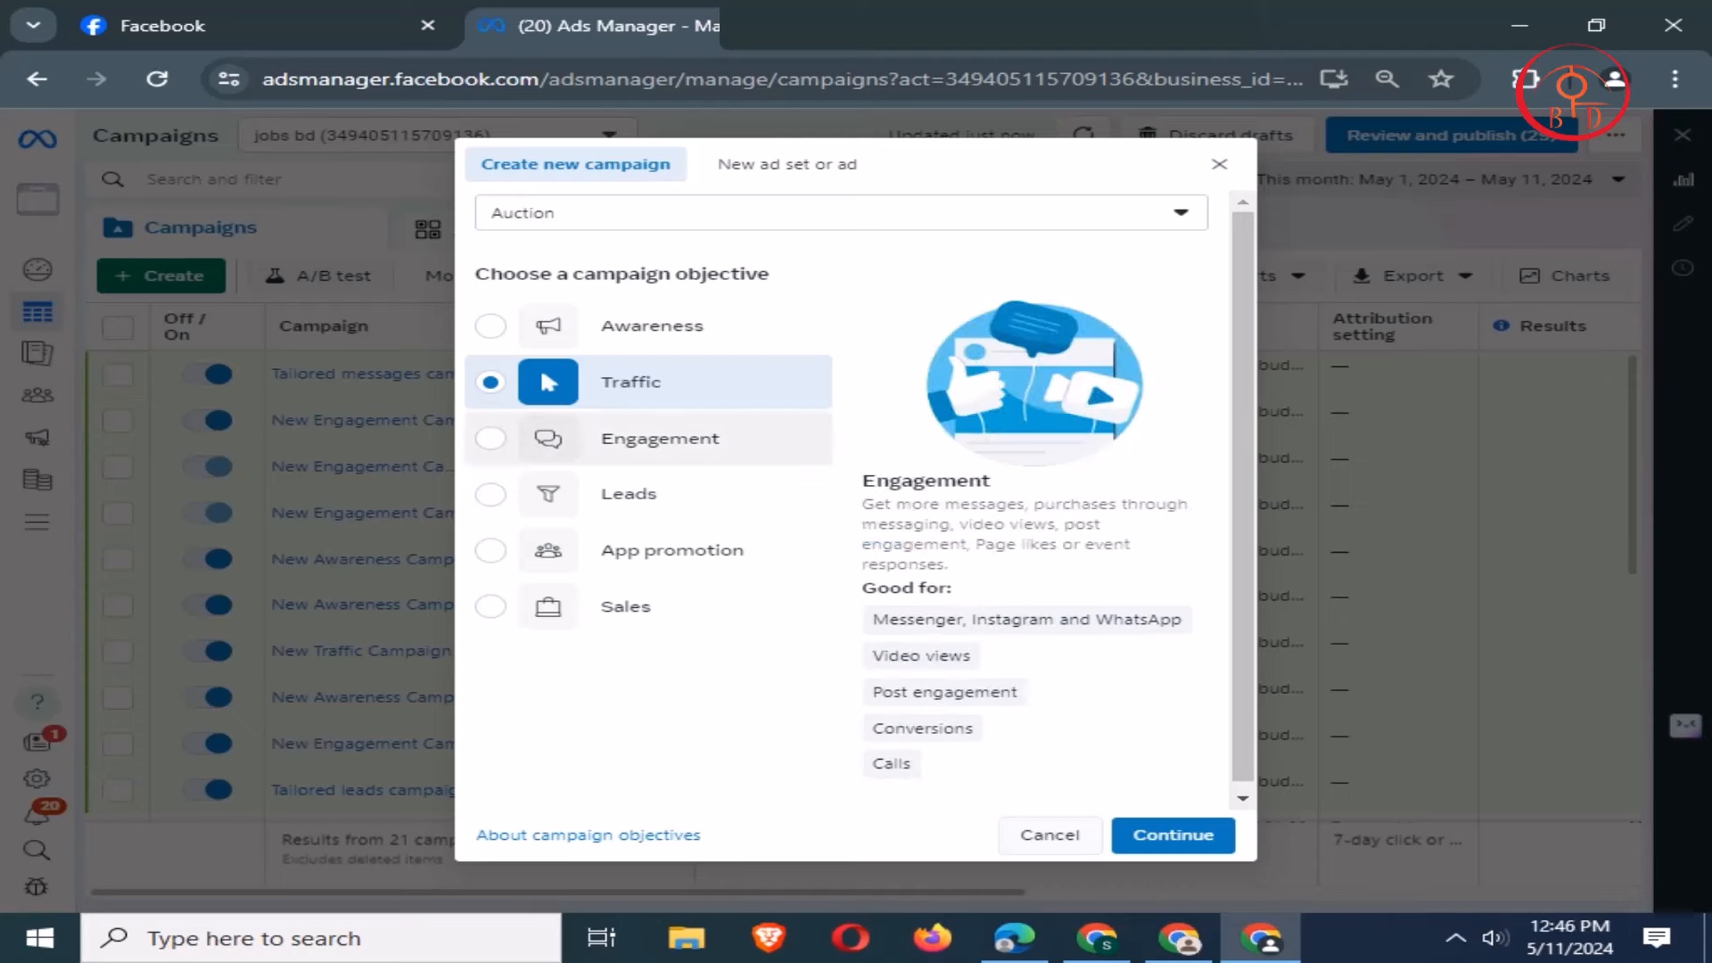
click(648, 439)
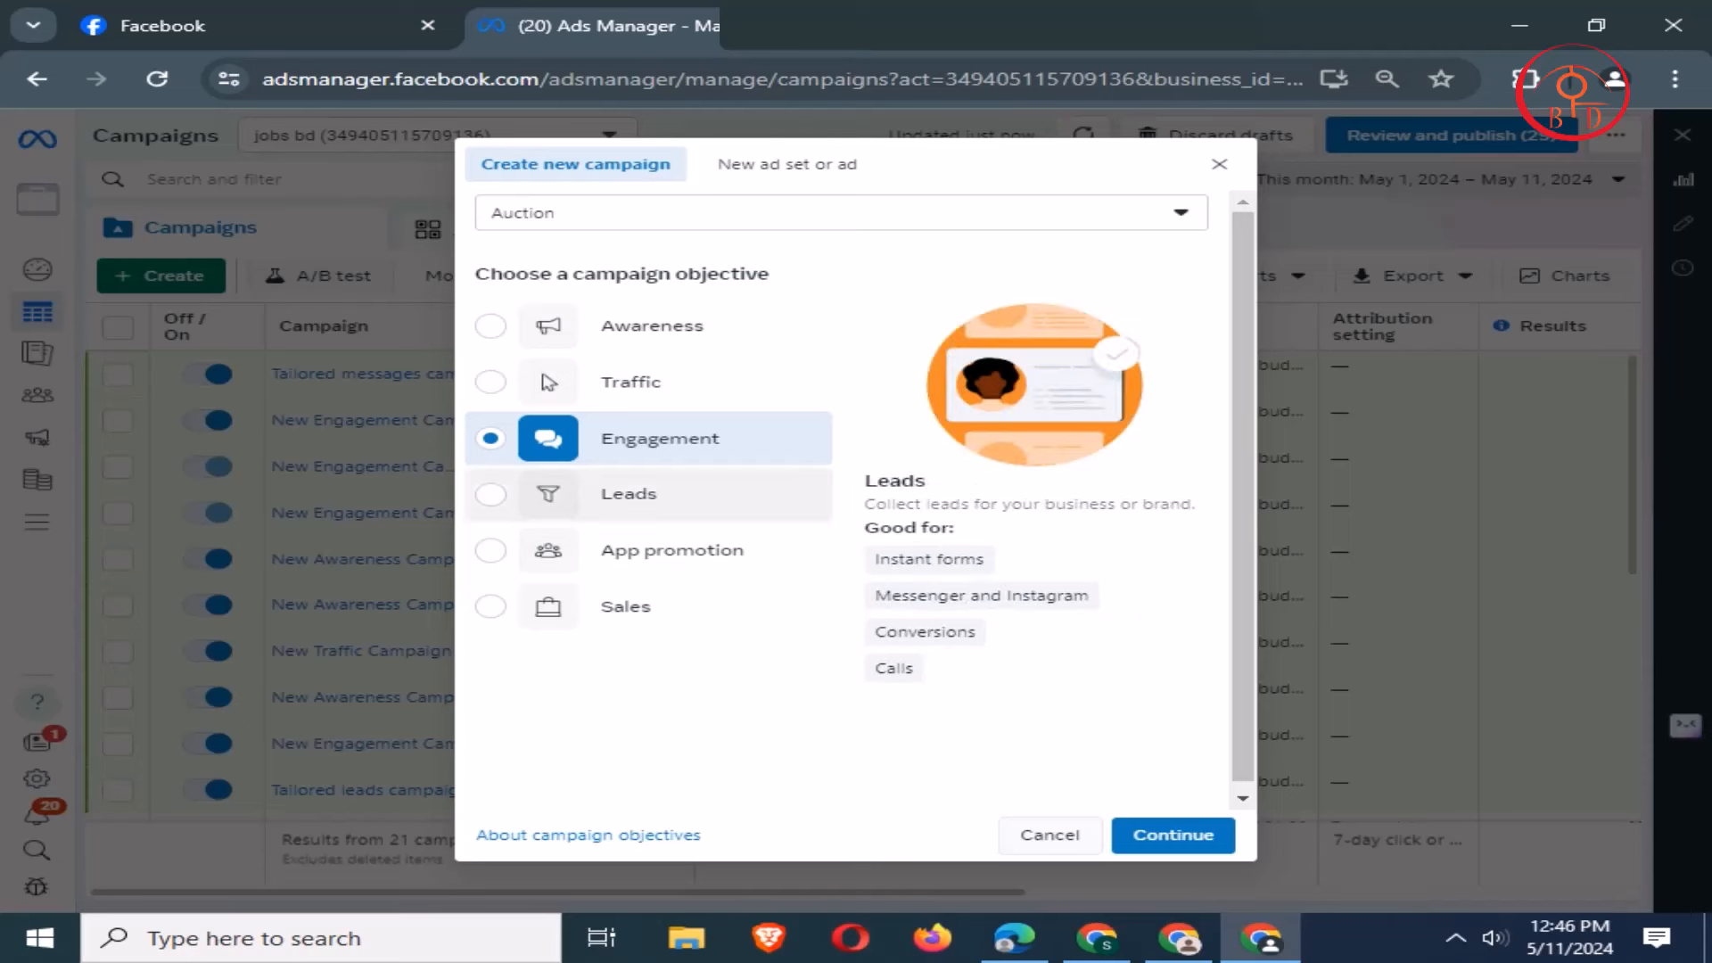
click(627, 493)
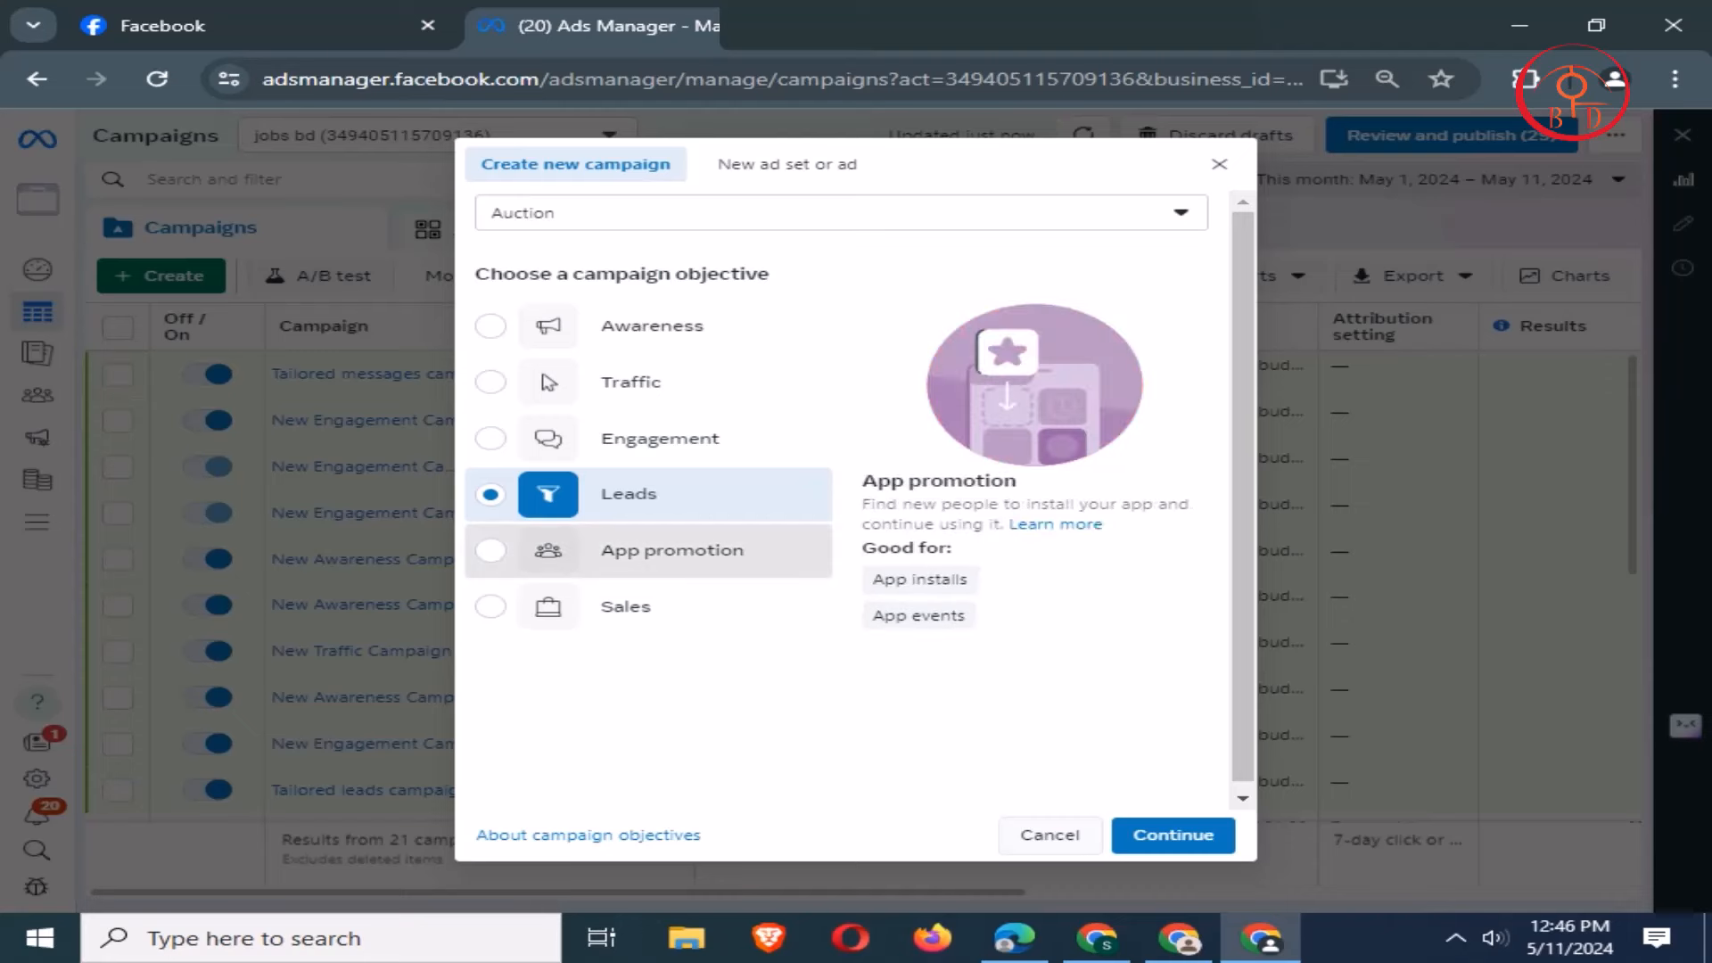
click(673, 550)
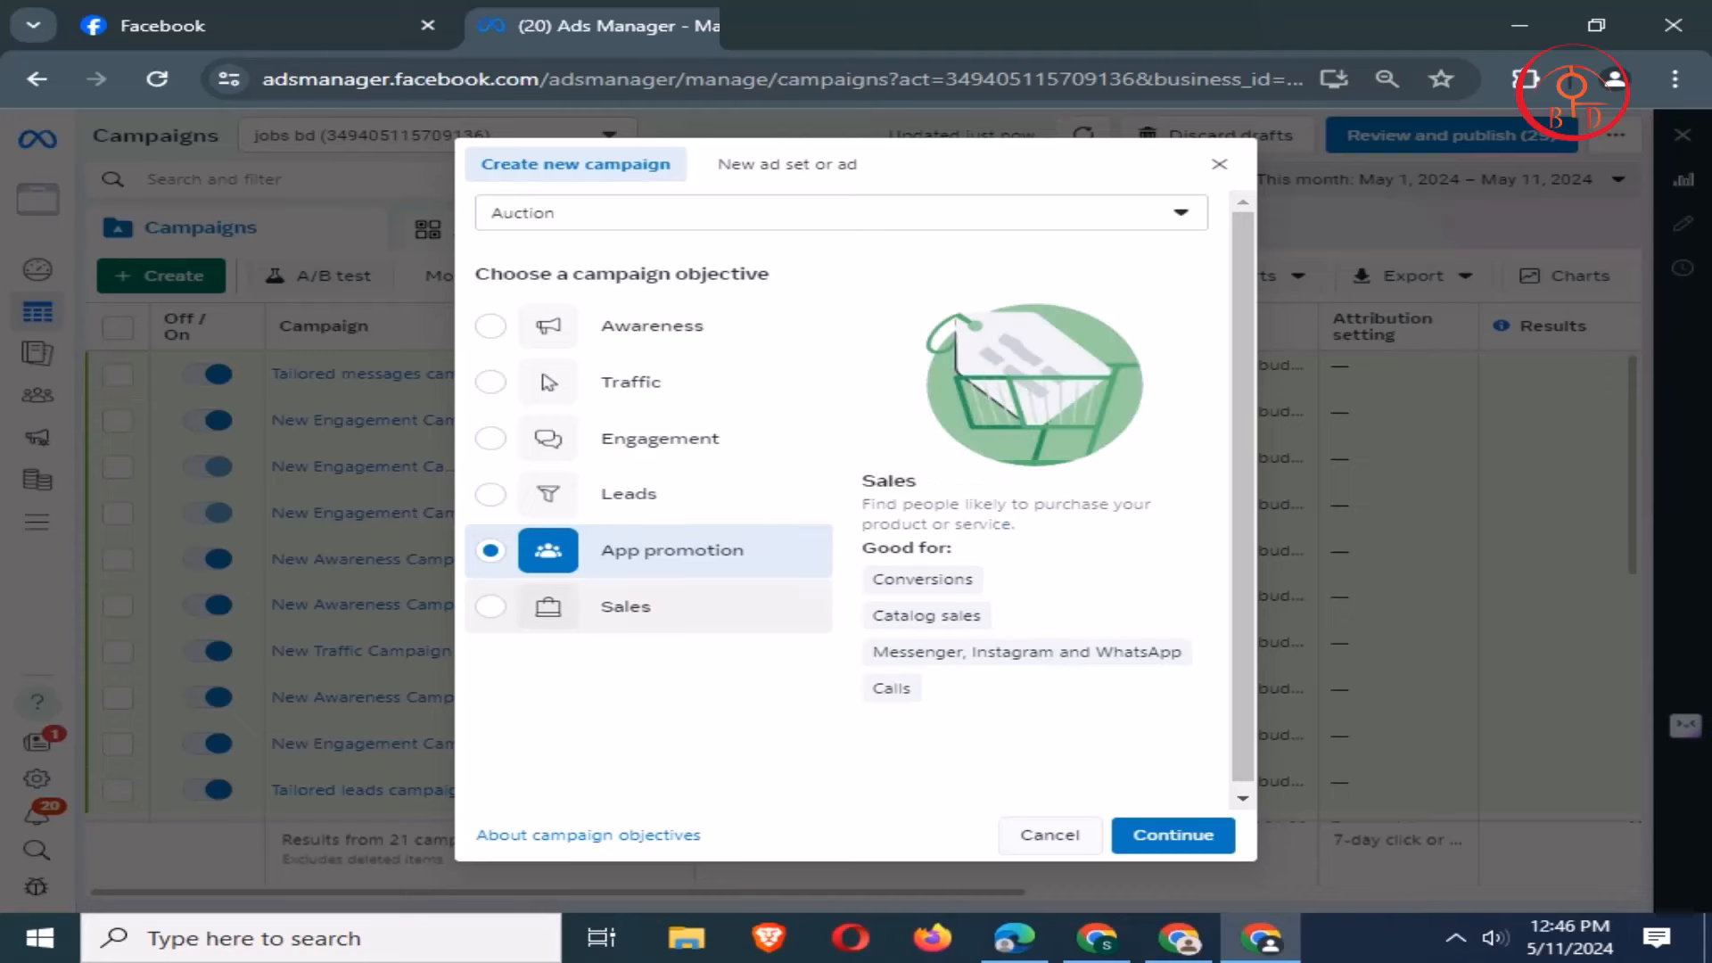
click(626, 606)
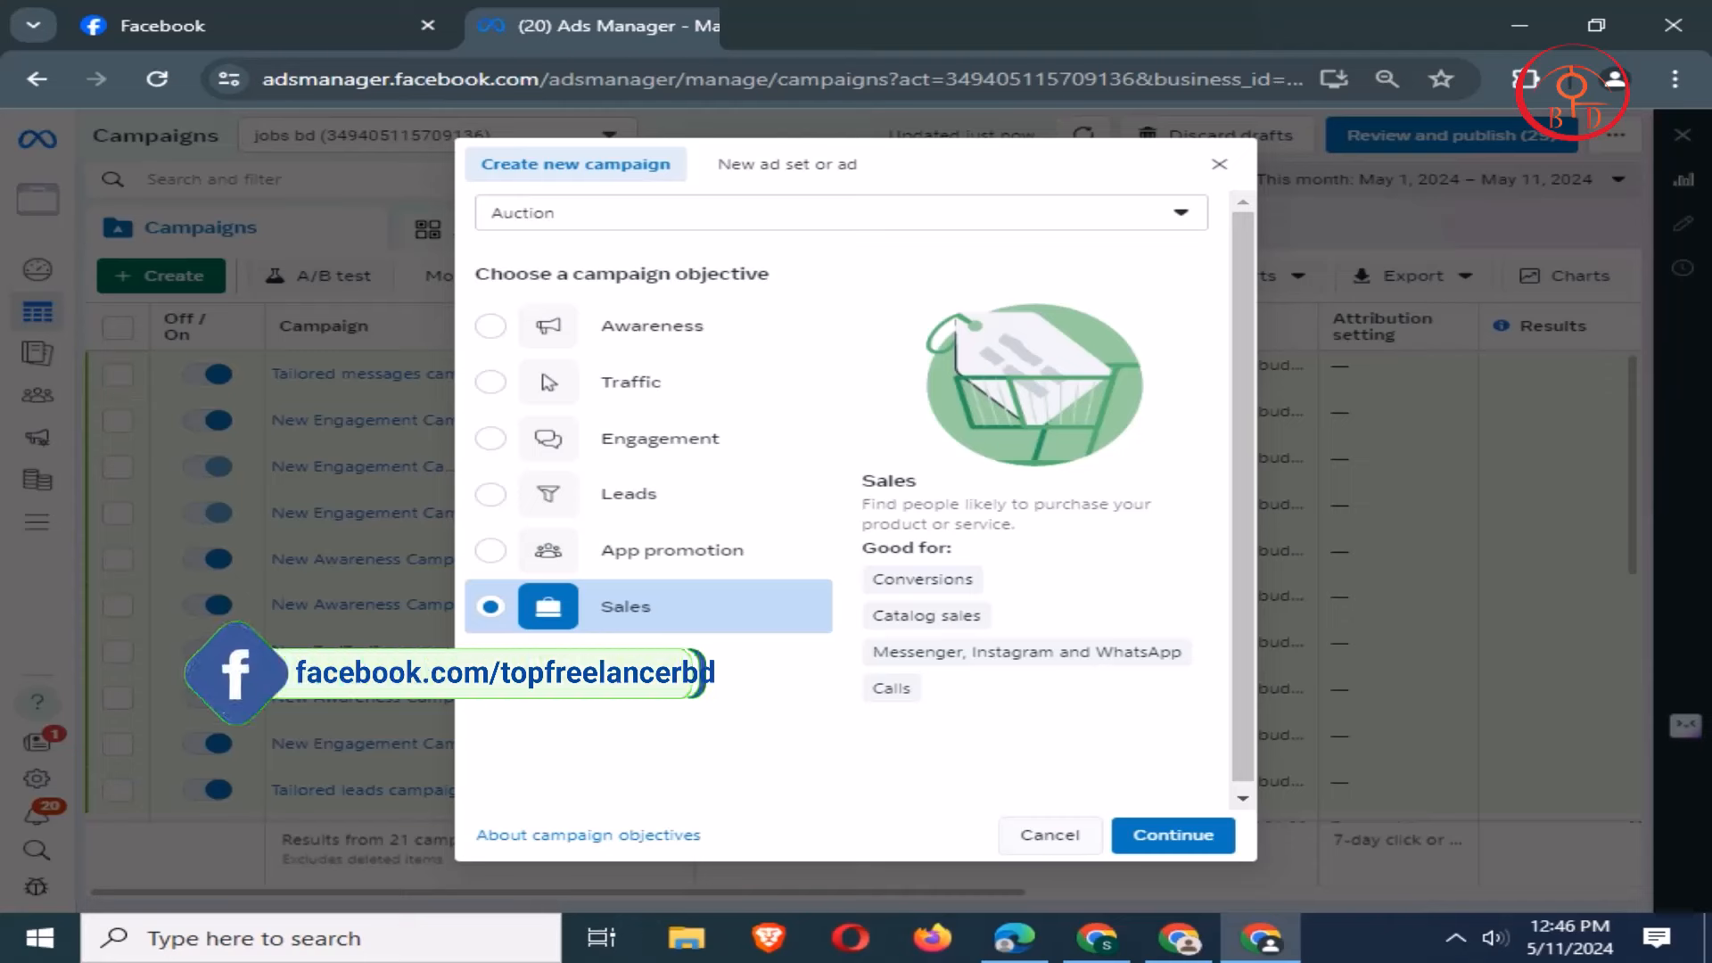
- Choose the Engagement objective and create the campaign with the Manual engagement campaign setup
click(492, 439)
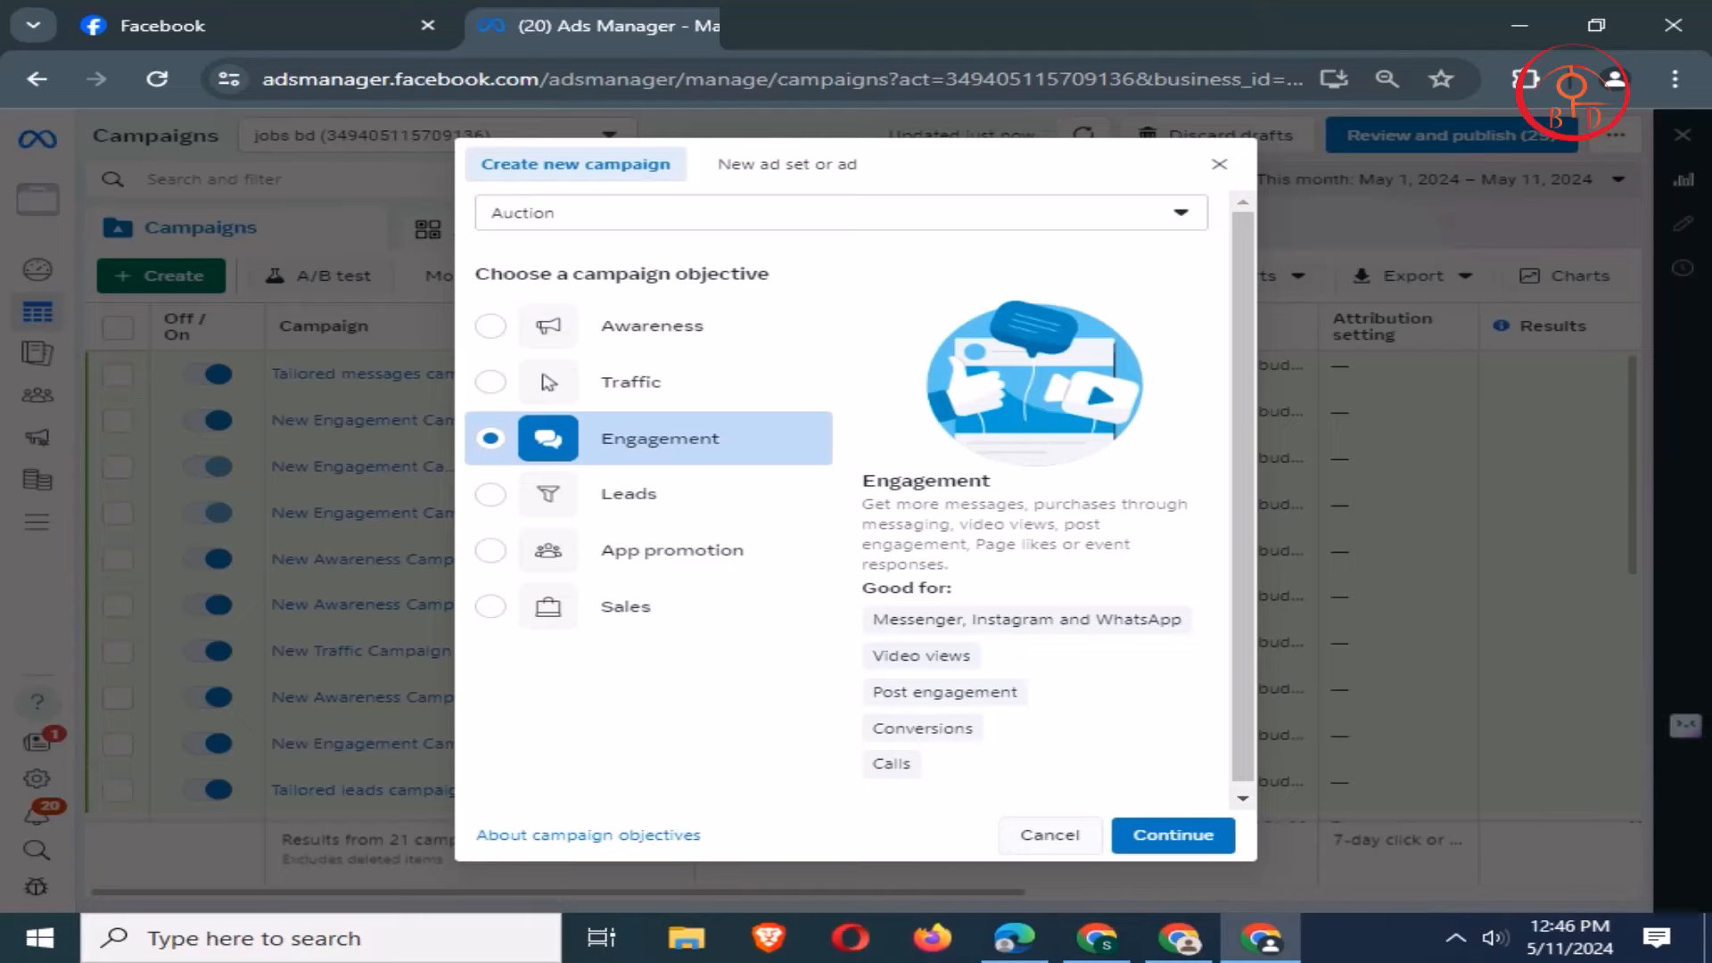
click(1173, 836)
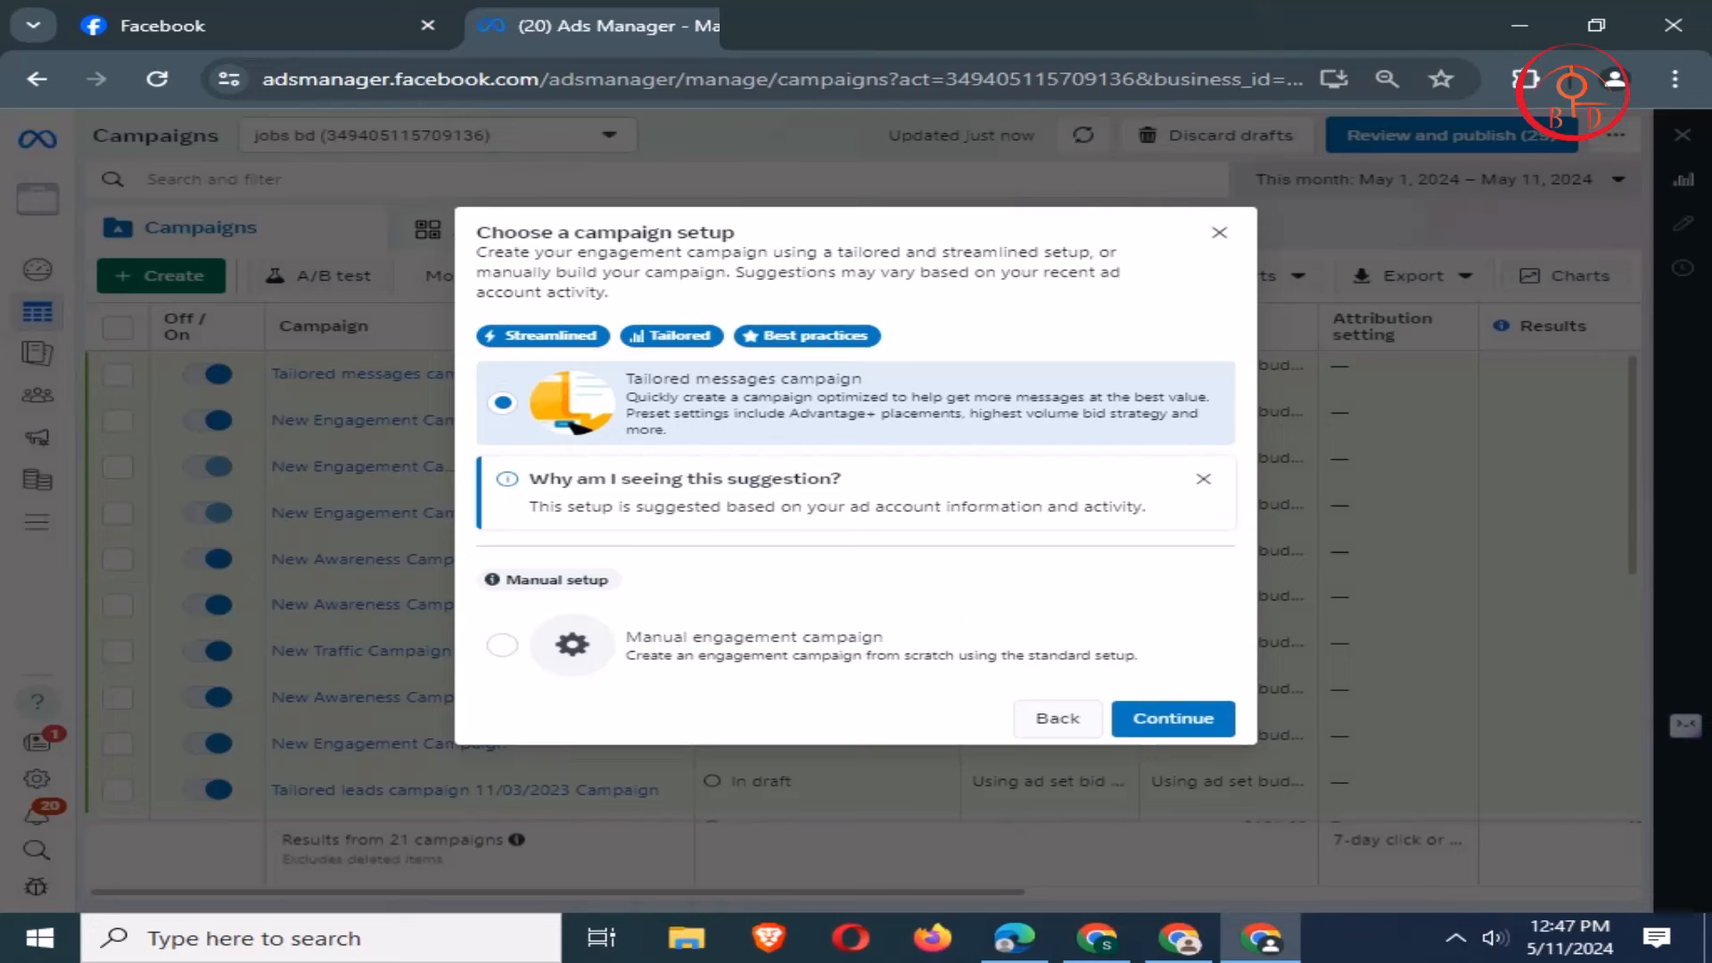
click(502, 644)
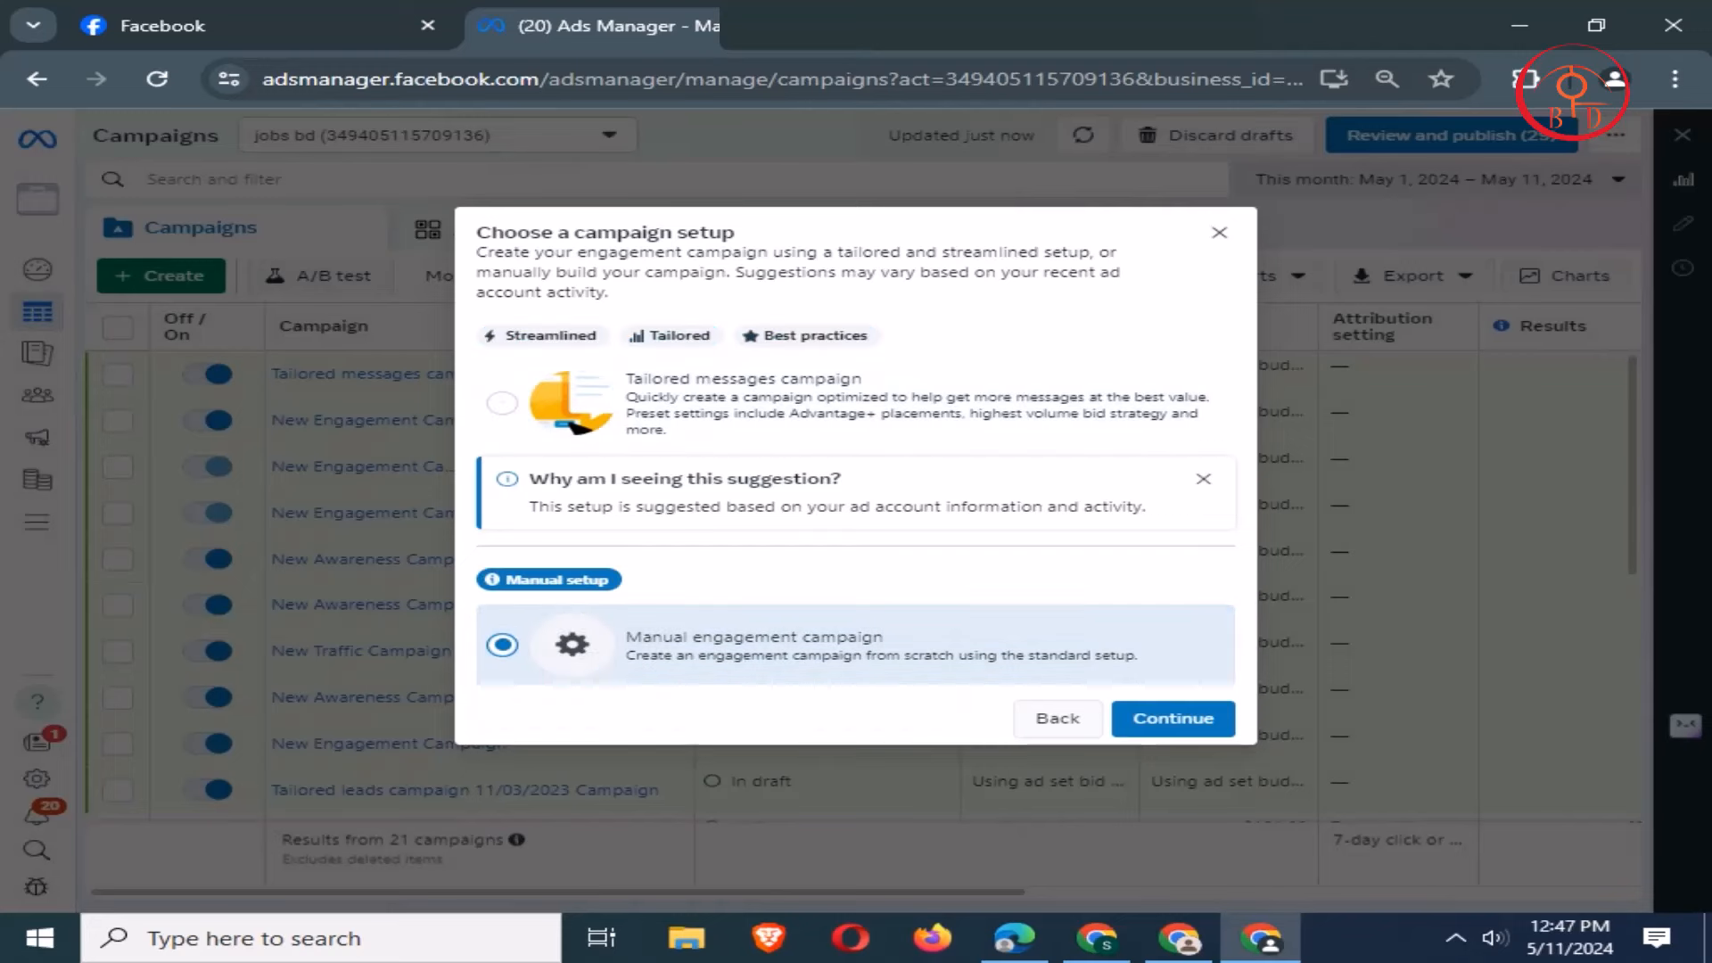
click(1174, 718)
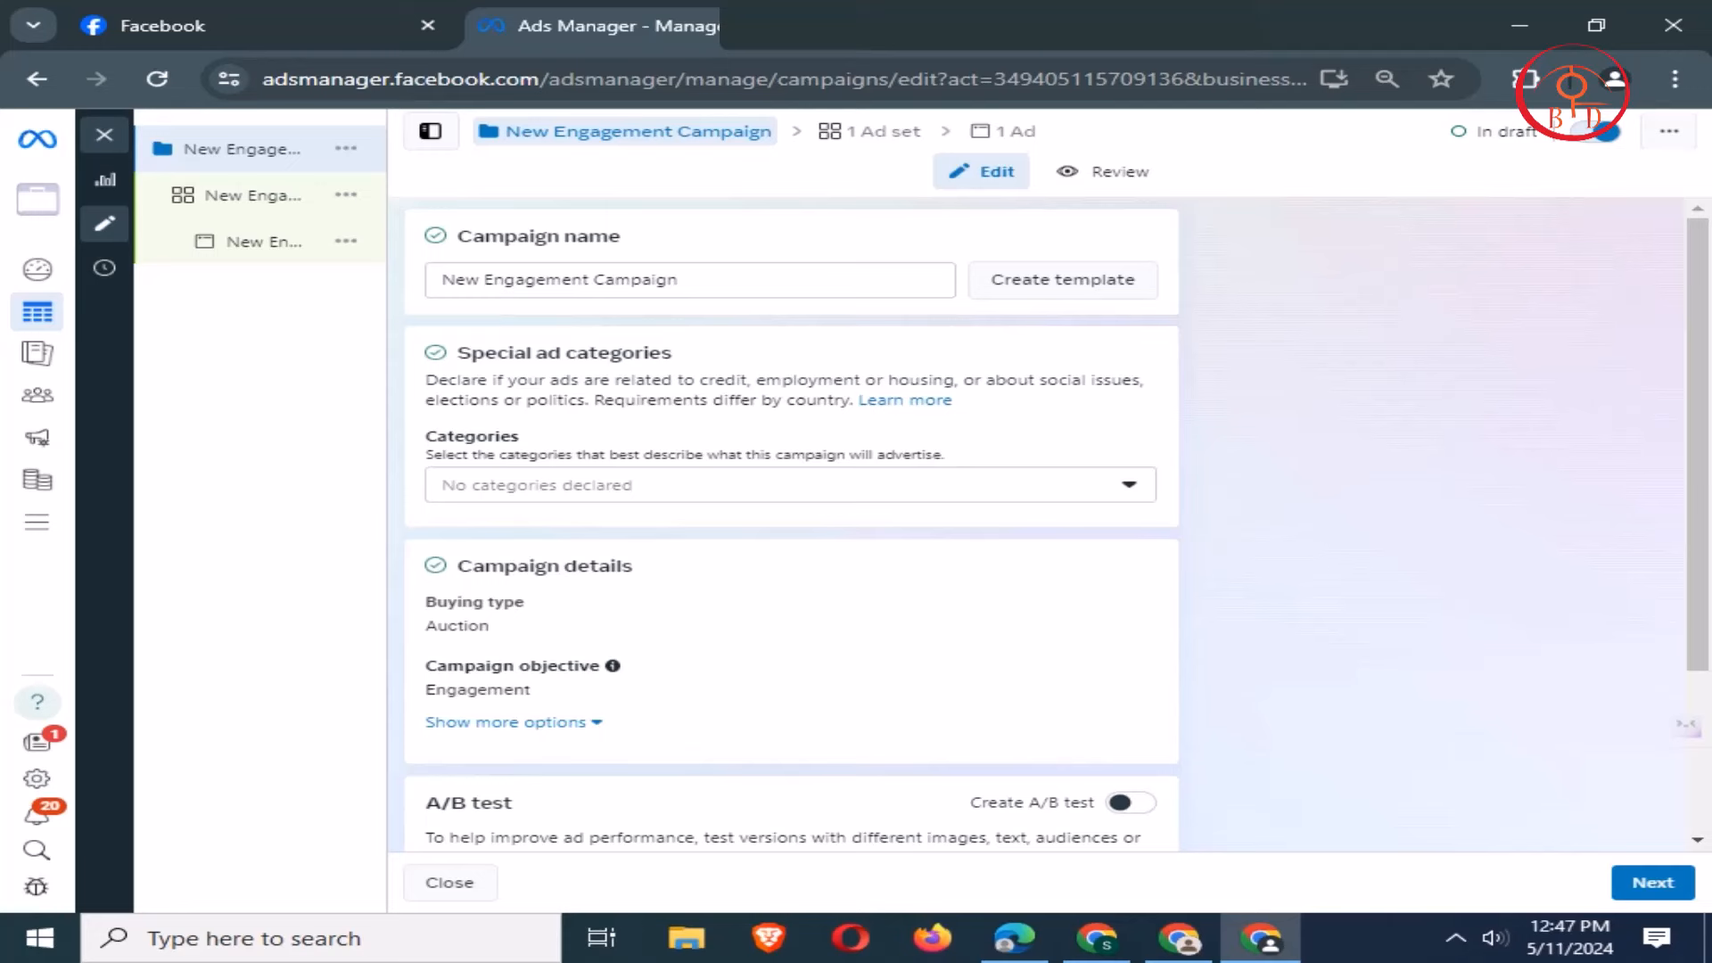
- Look over the campaign name, categories, details, A/B test and budget options, and proceed to the ad set settings
scroll(791, 526, down, 3)
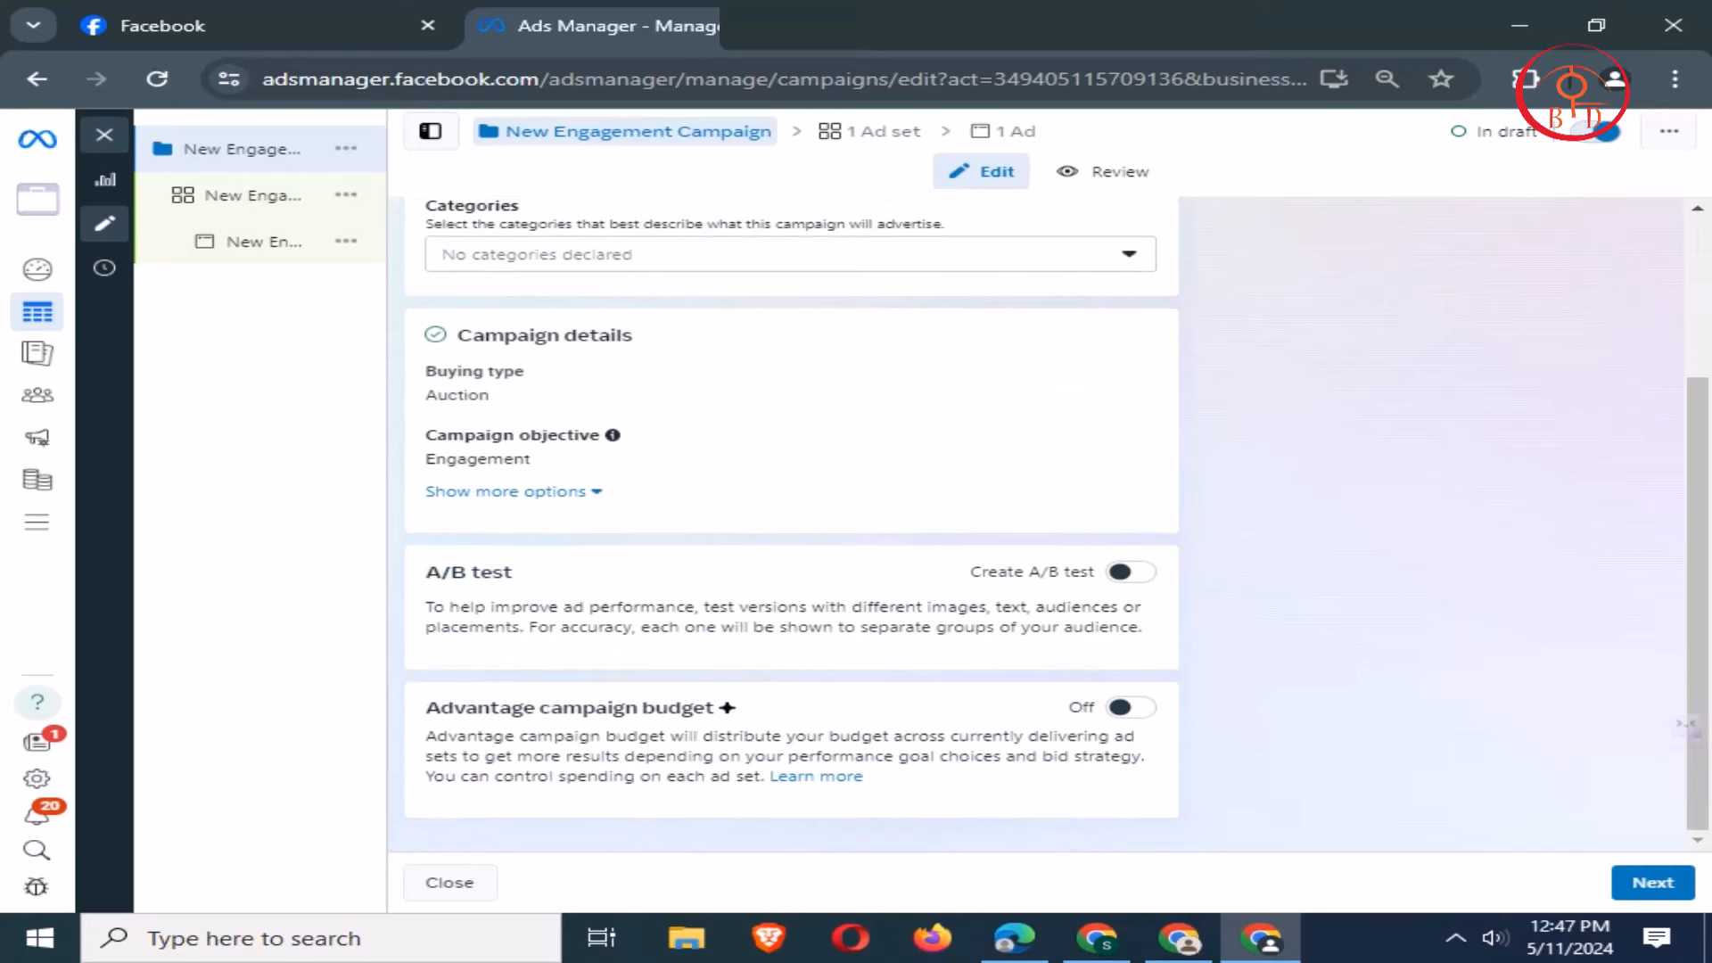
scroll(791, 526, up, 3)
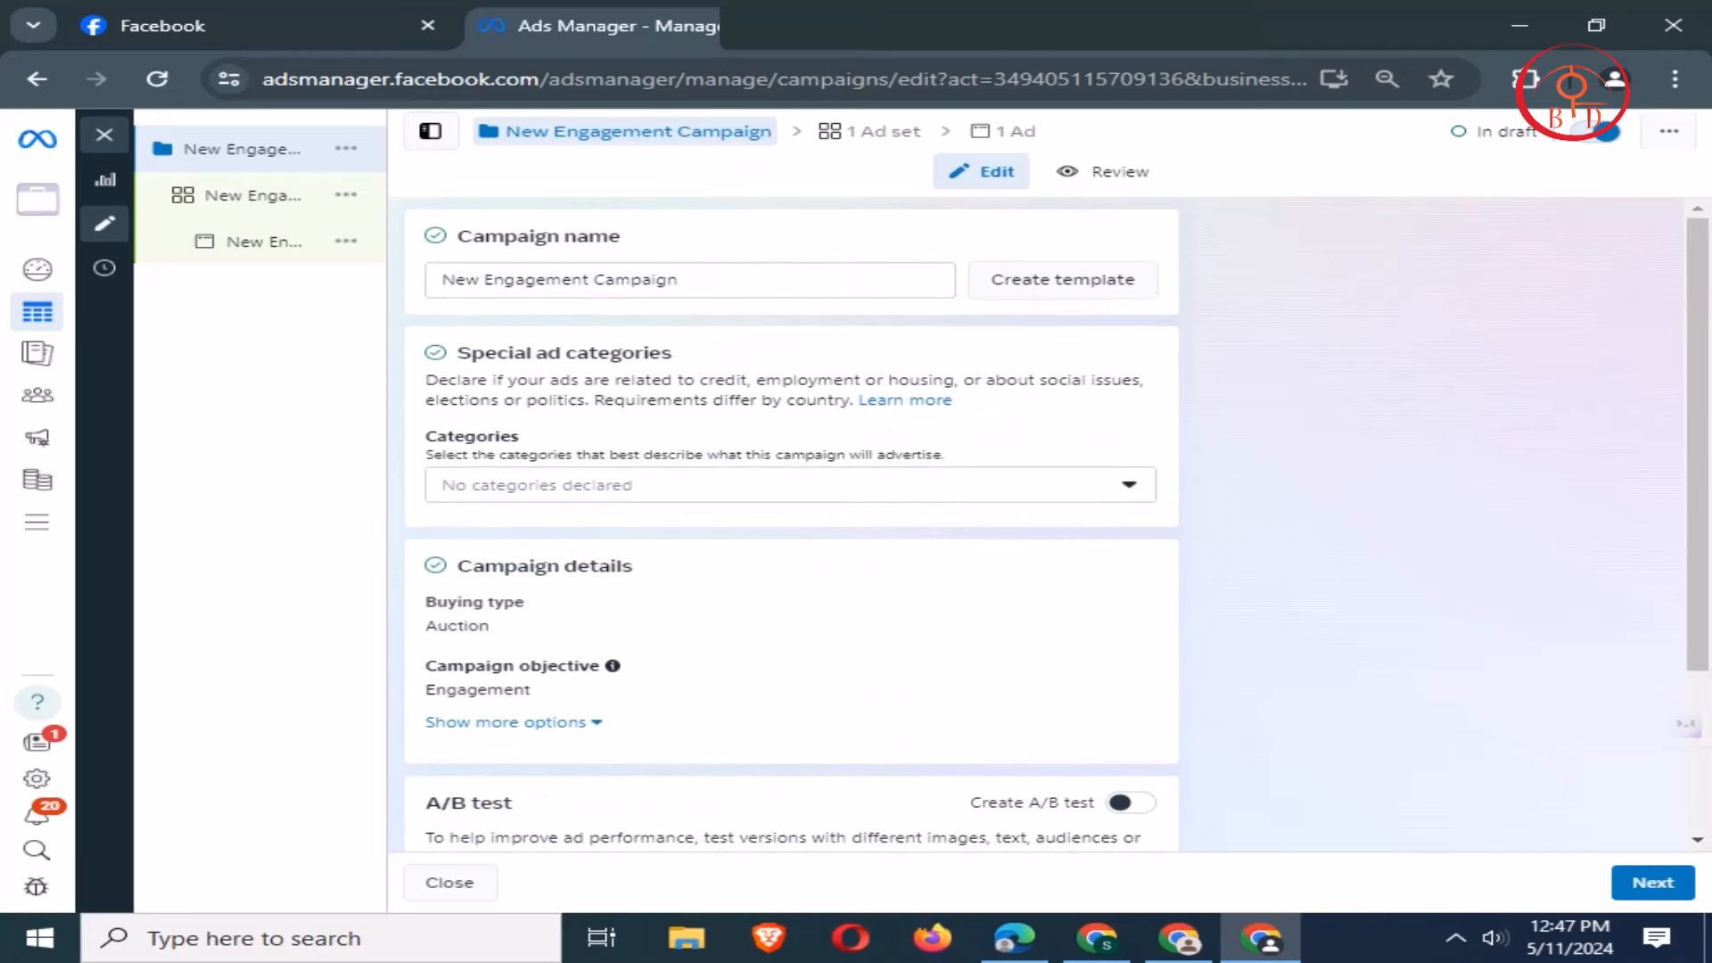
scroll(791, 446, down, 3)
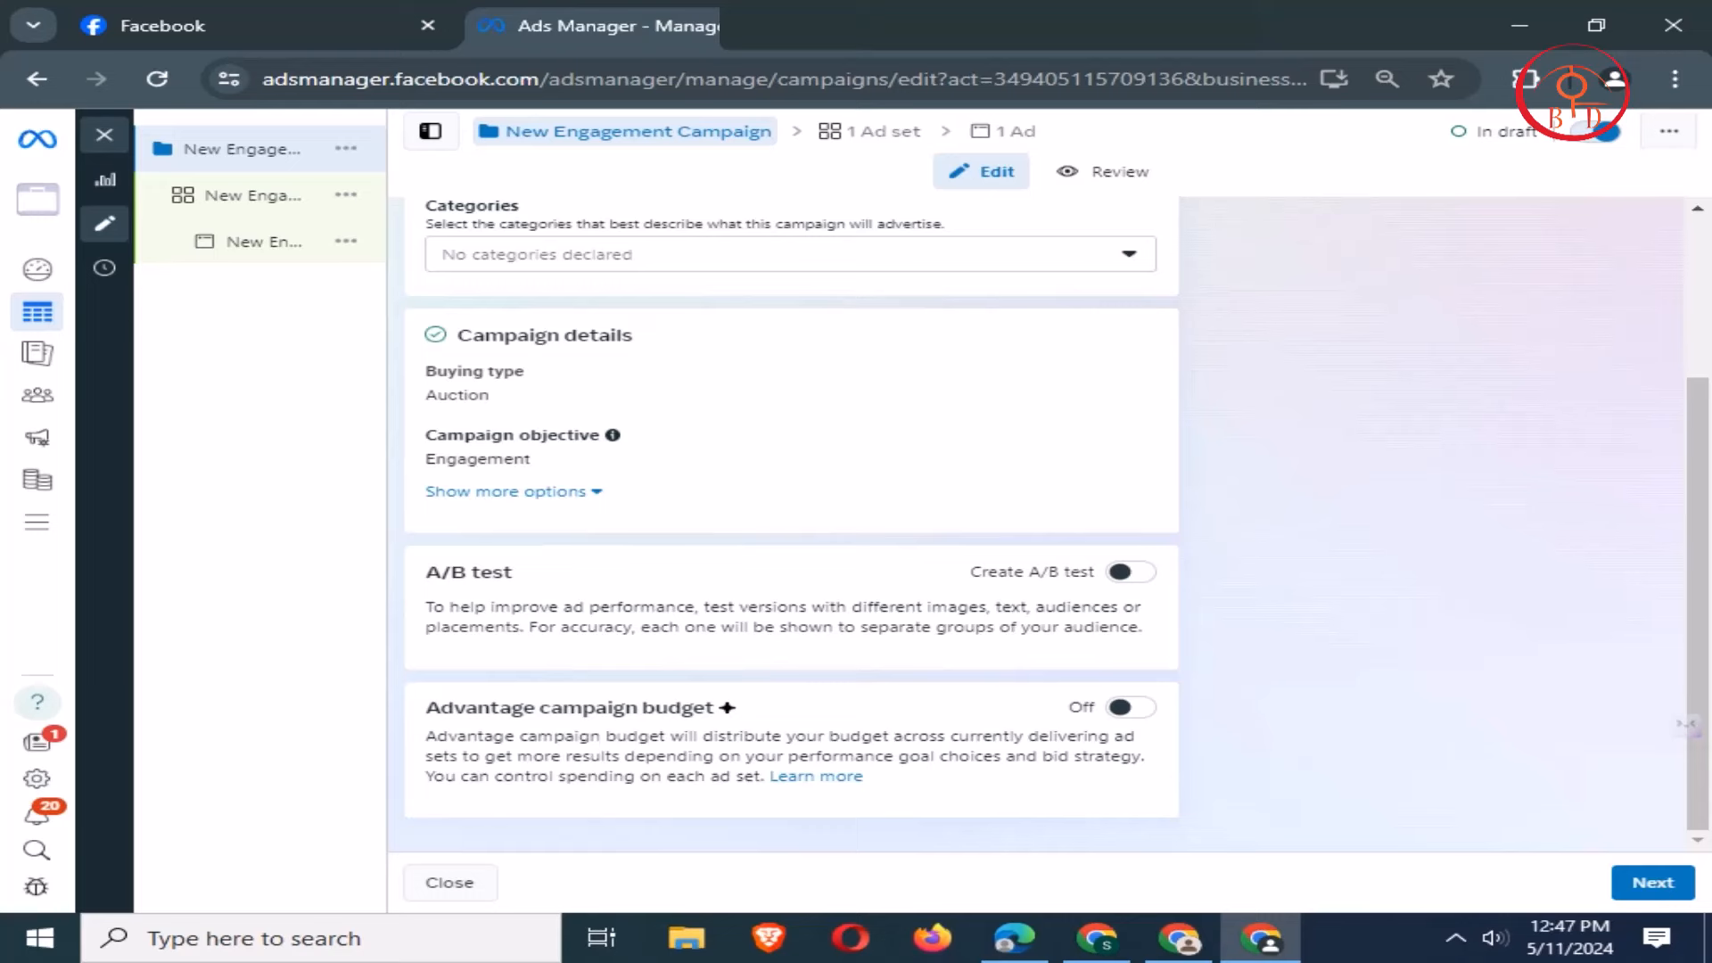
scroll(791, 526, up, 3)
scroll(792, 526, down, 3)
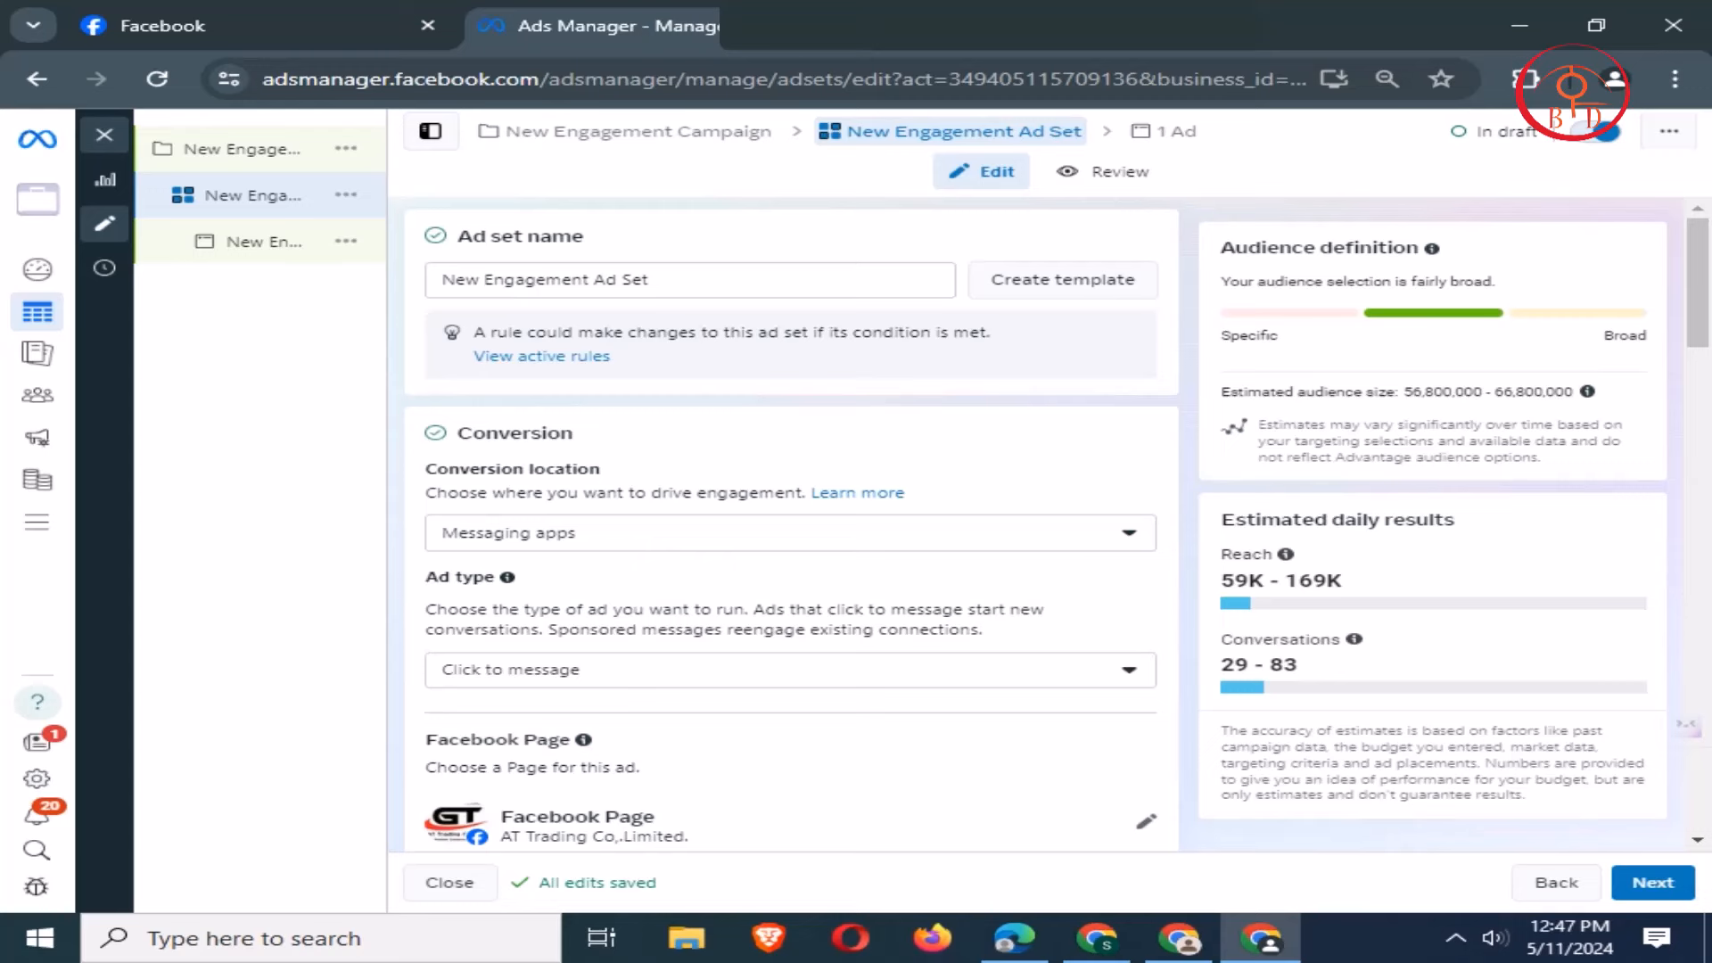
- Try Sponsored message as the ad set's ad type, and set it back to Click to message
scroll(790, 526, down, 1)
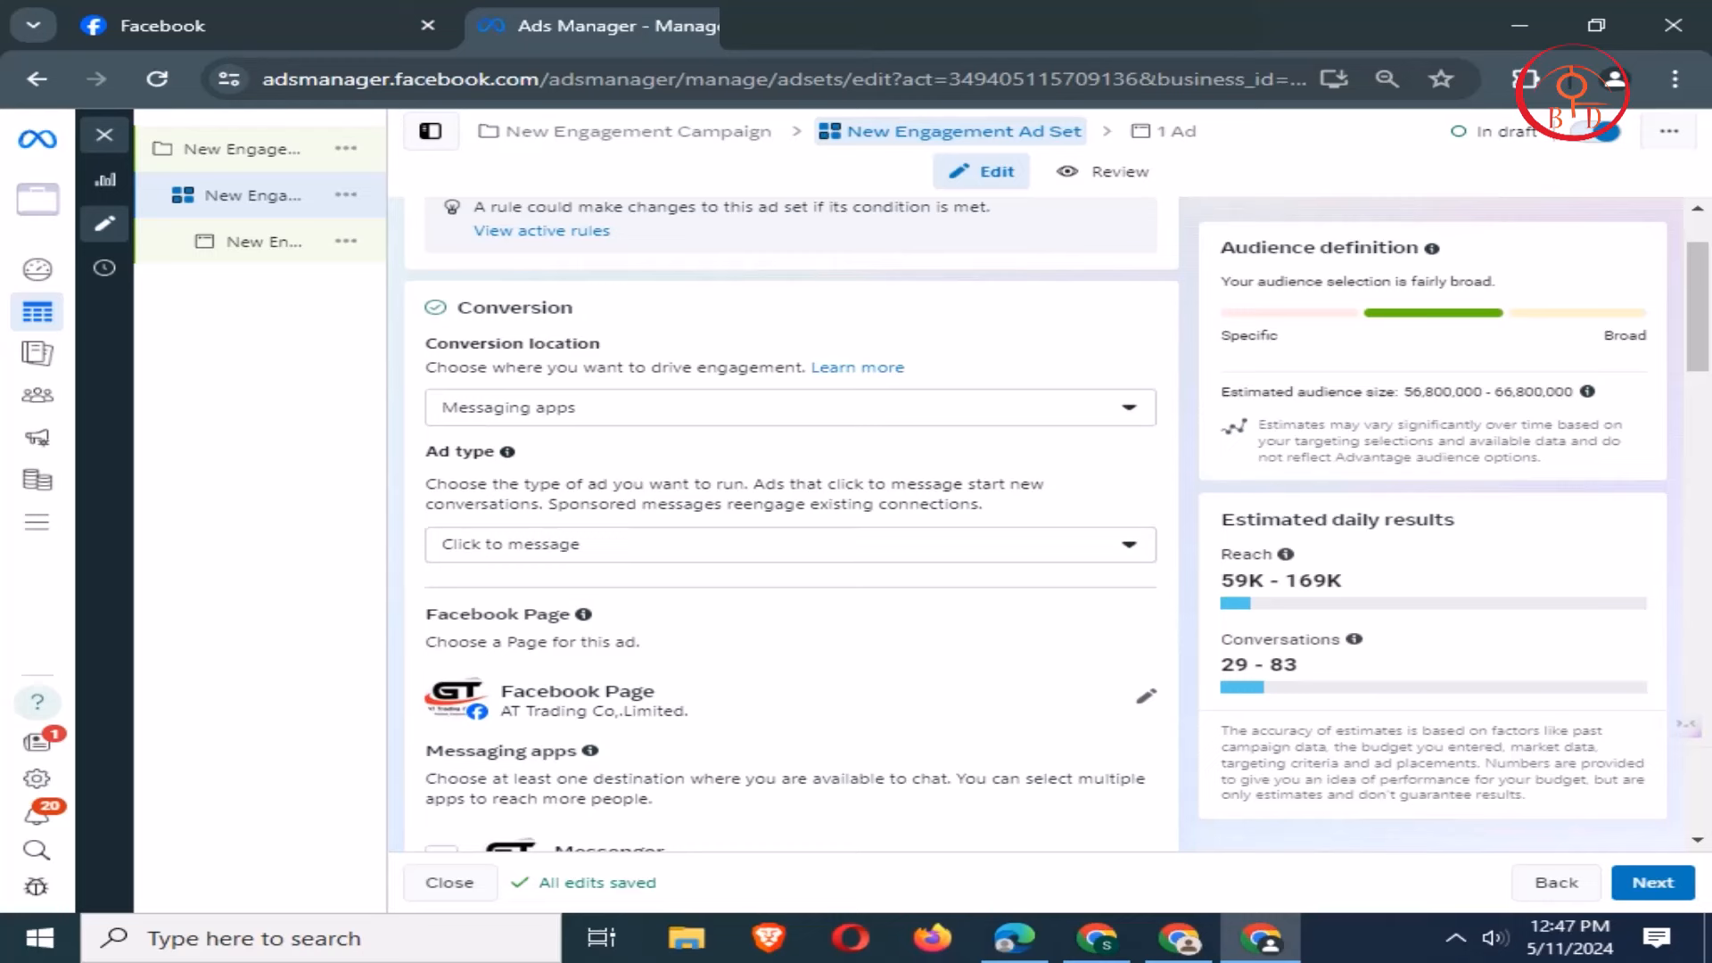
click(790, 545)
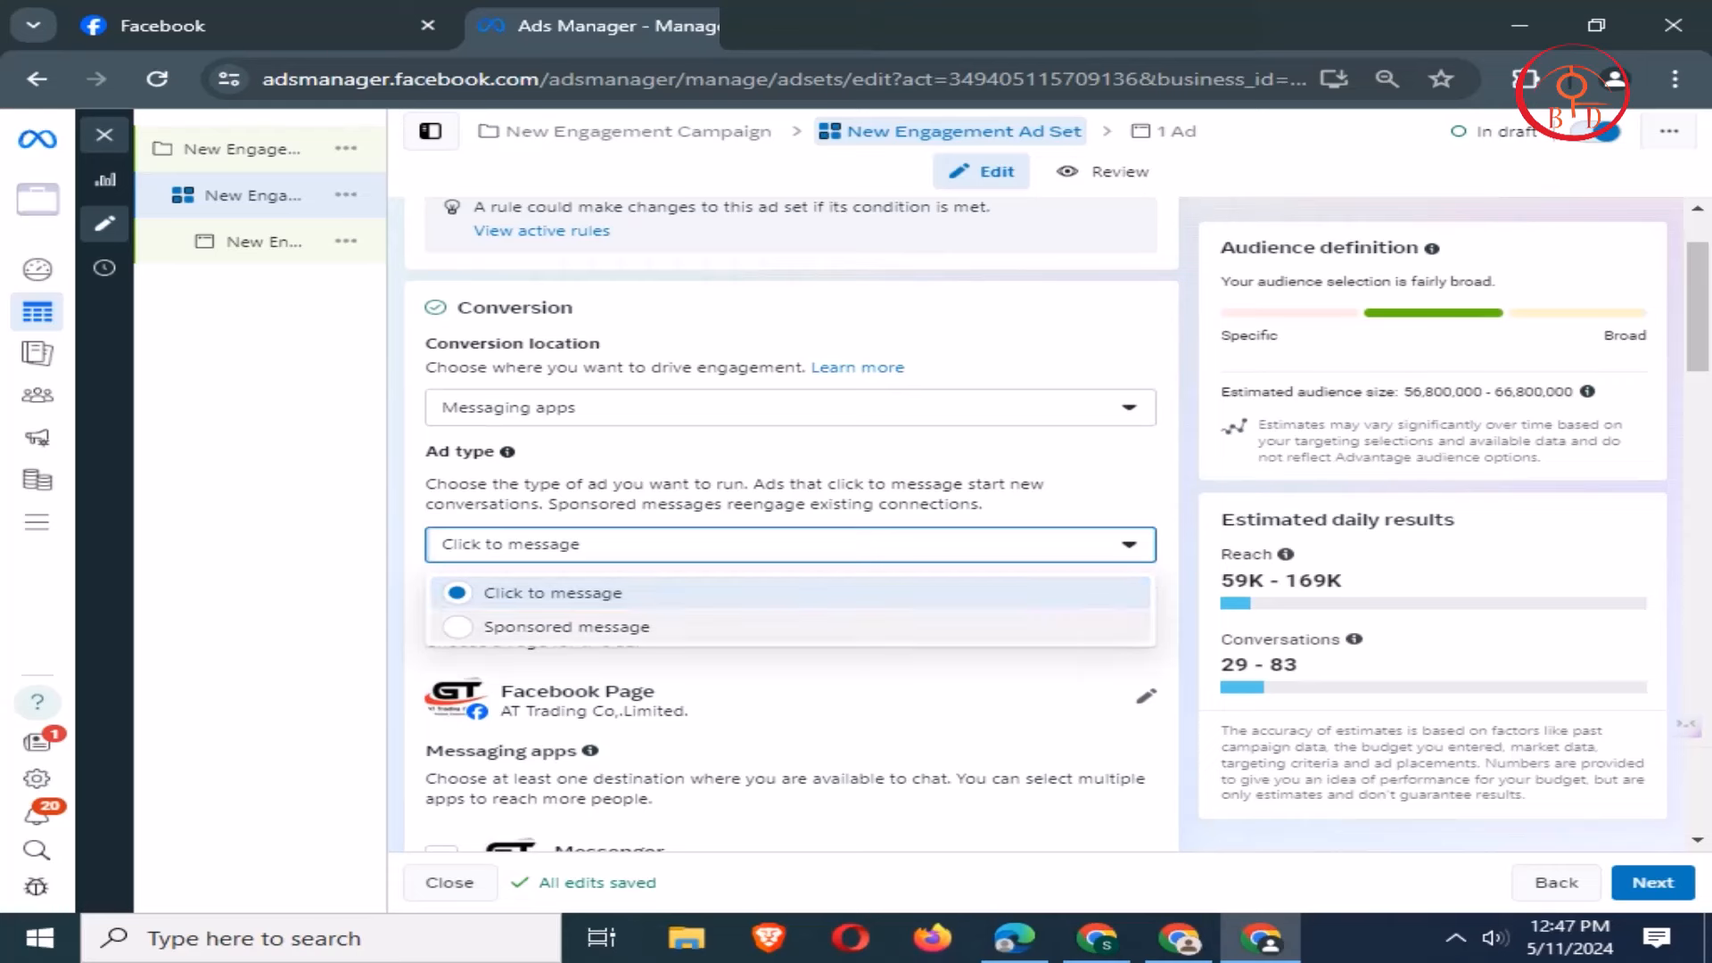
click(567, 627)
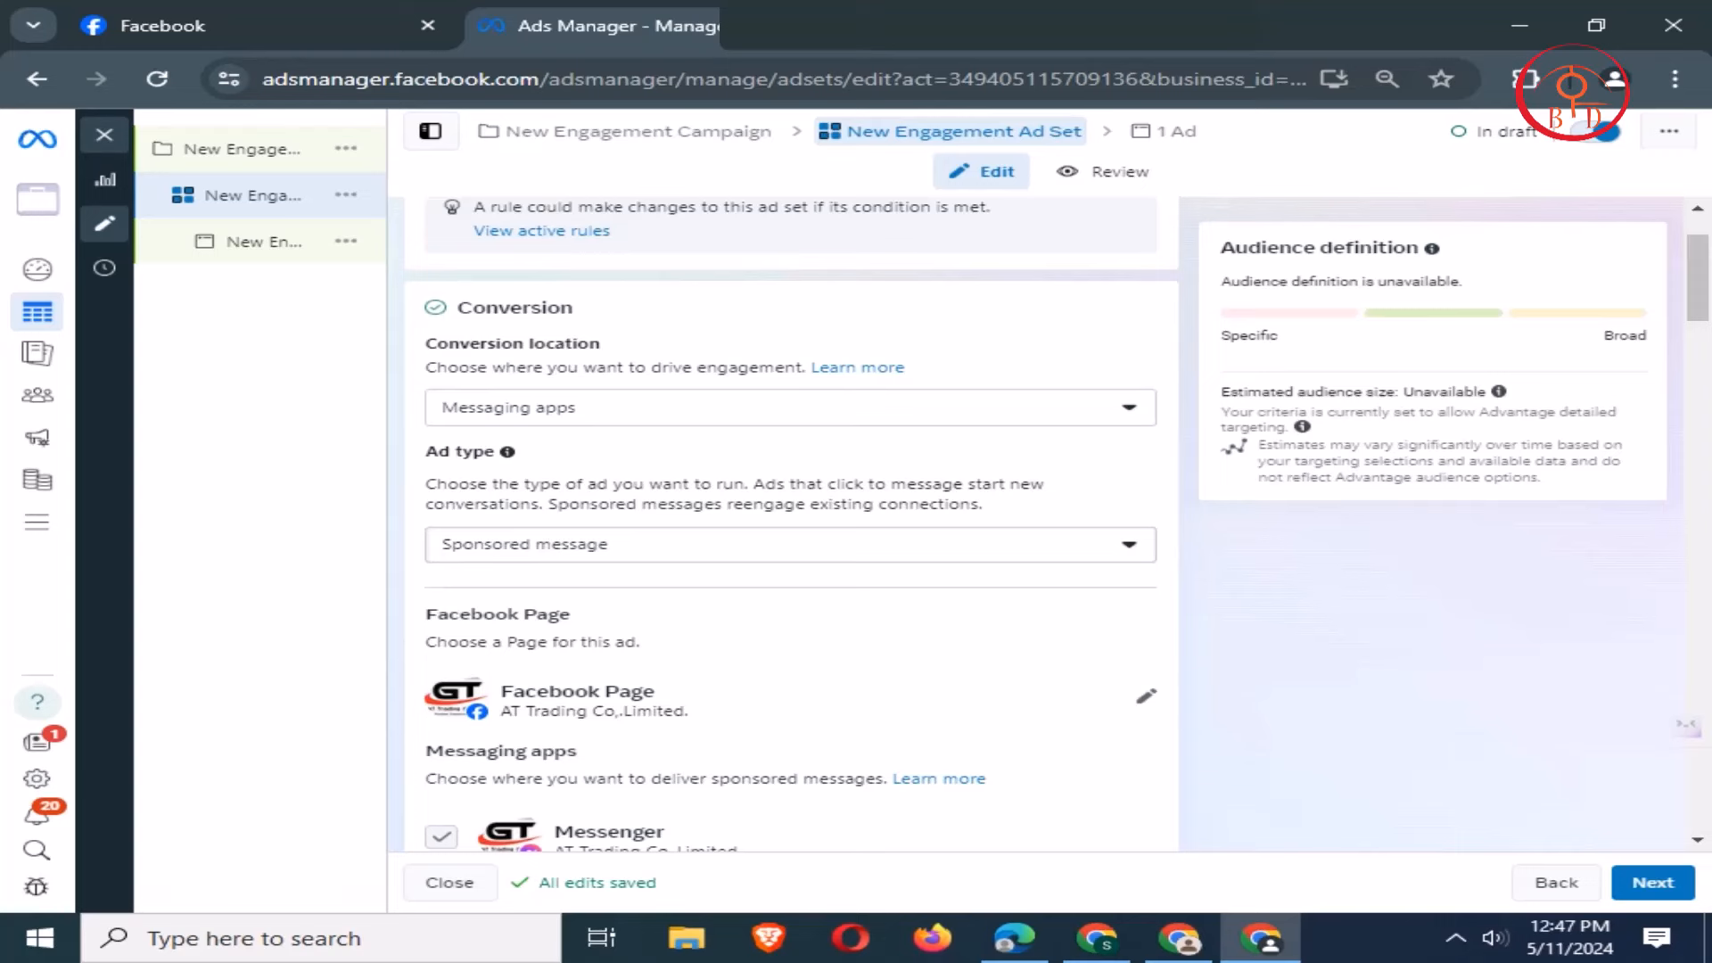
click(790, 545)
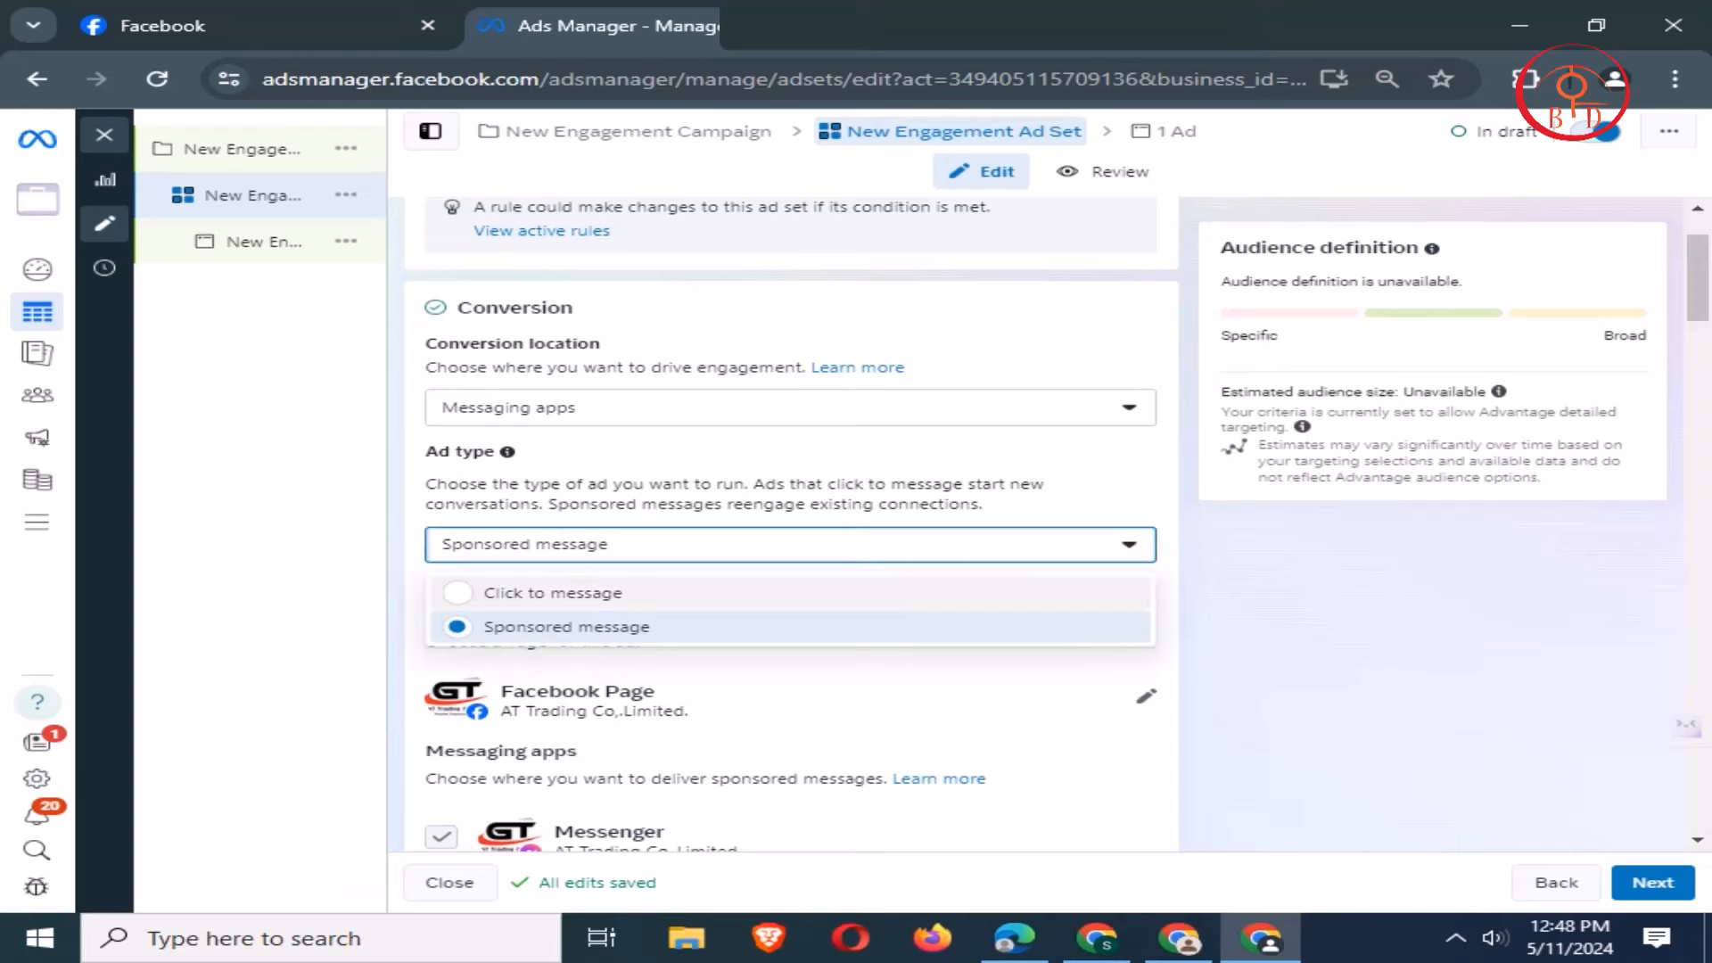
click(553, 593)
- Choose SR Host BD as the Facebook Page for the ad set
scroll(790, 535, down, 4)
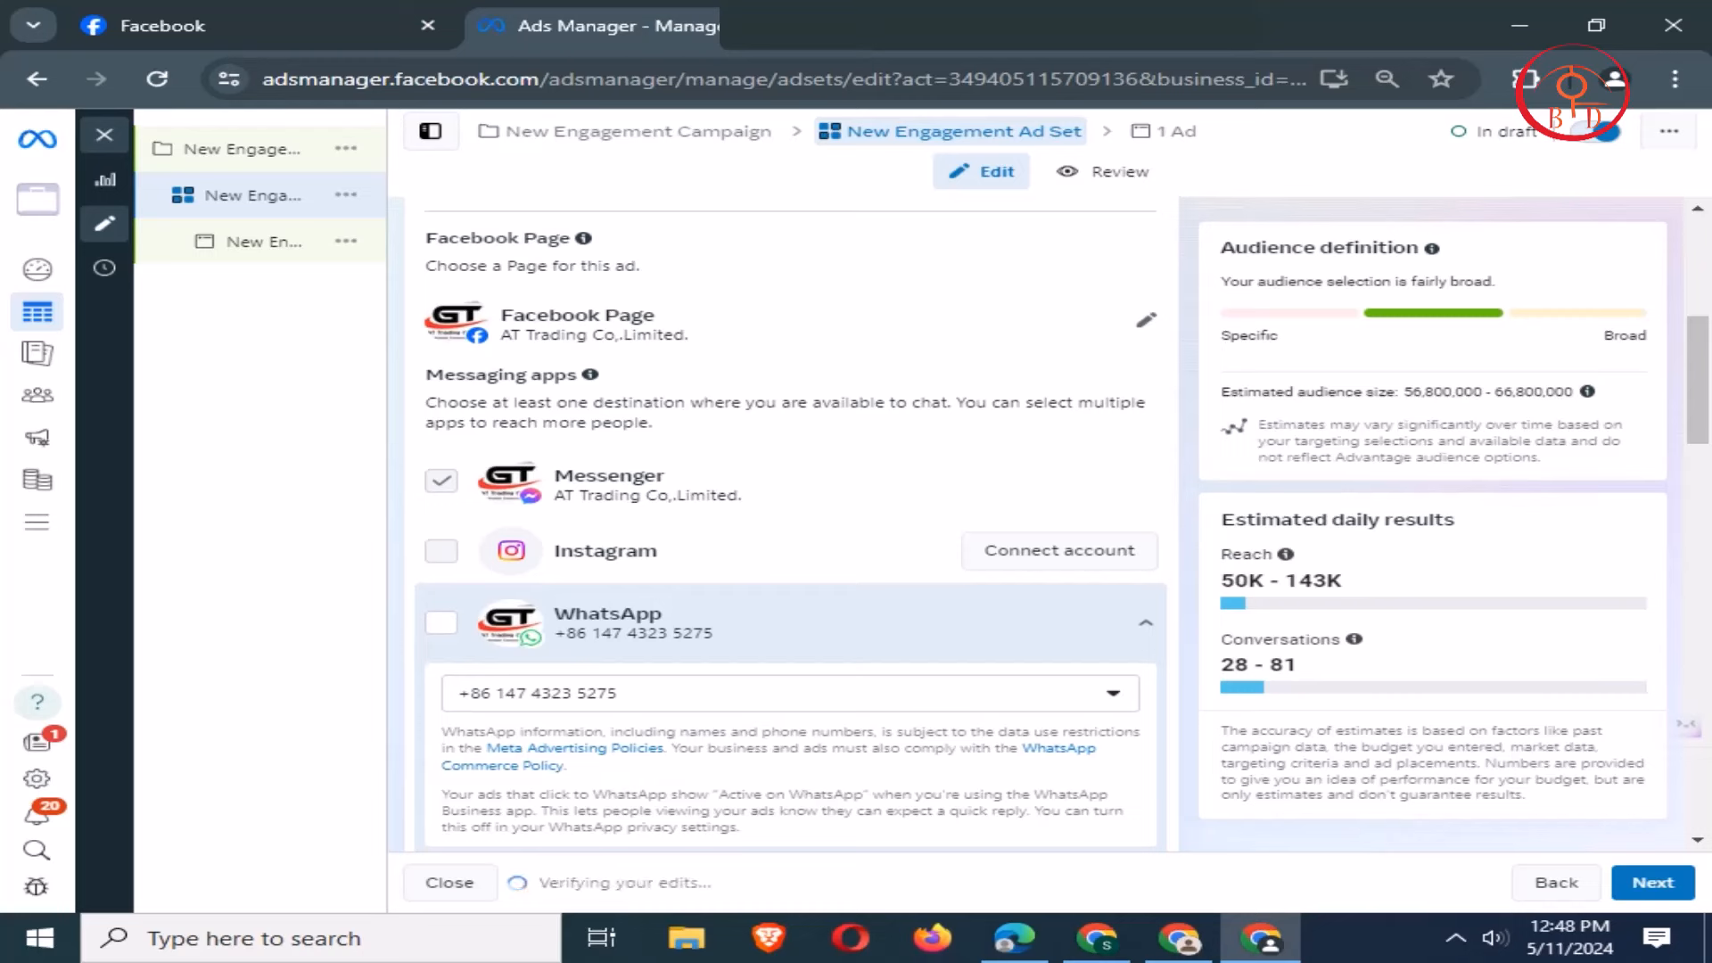
click(790, 323)
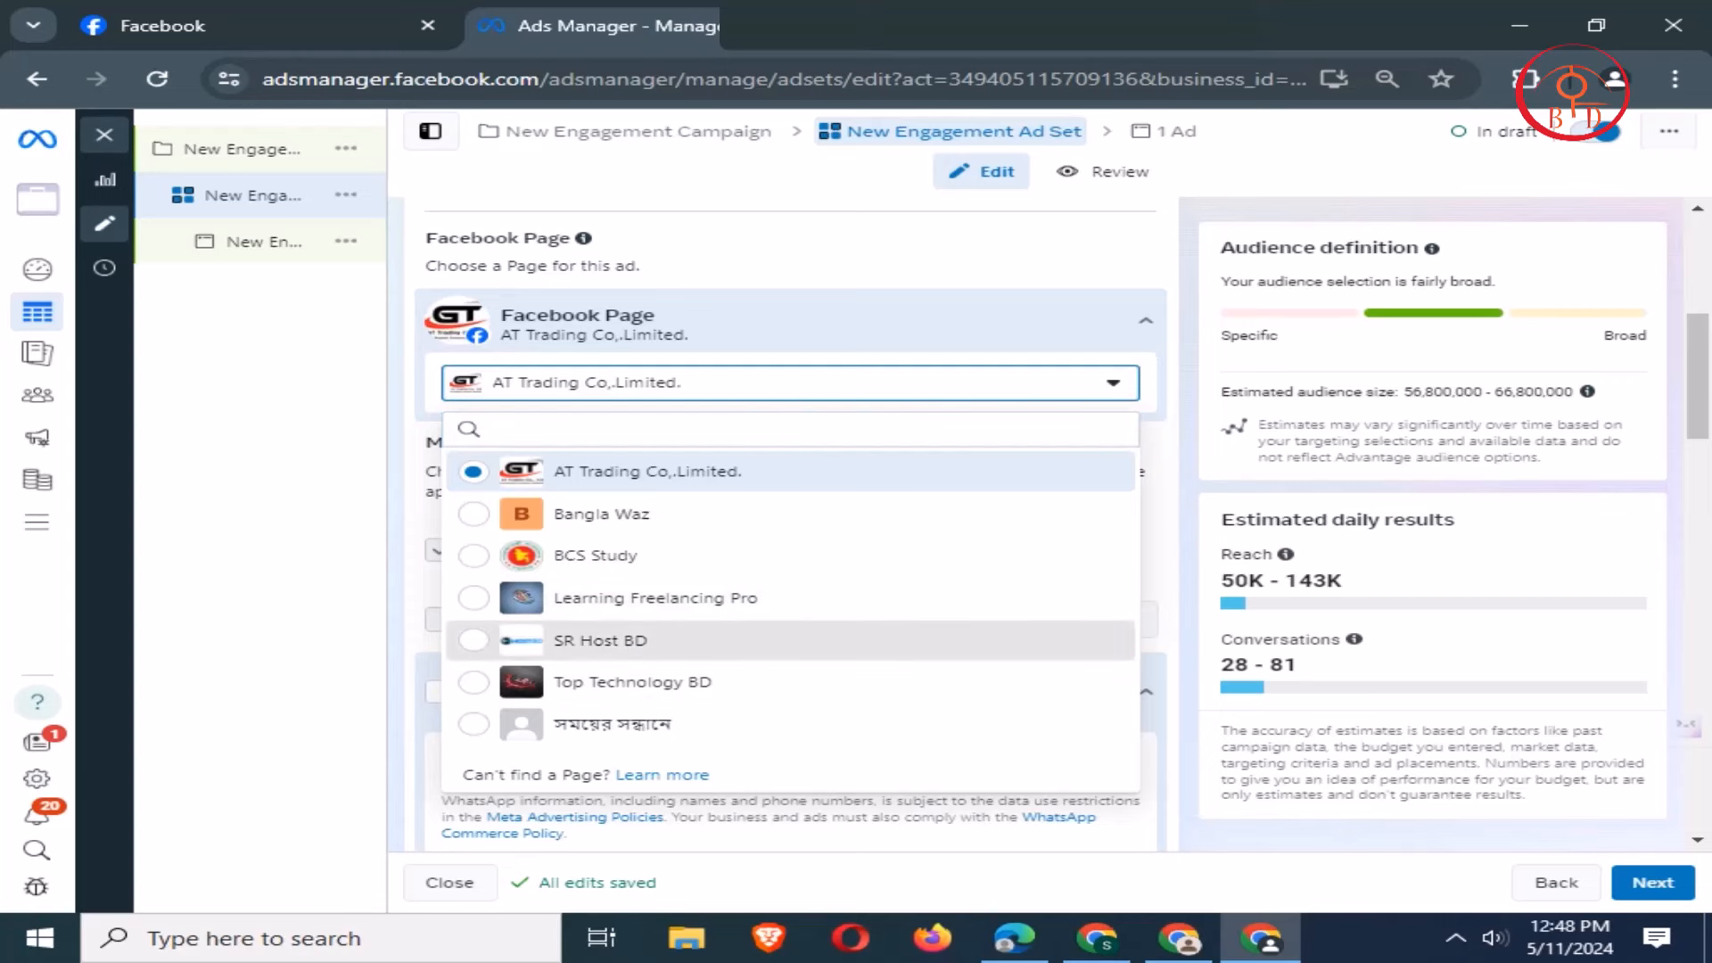
click(600, 640)
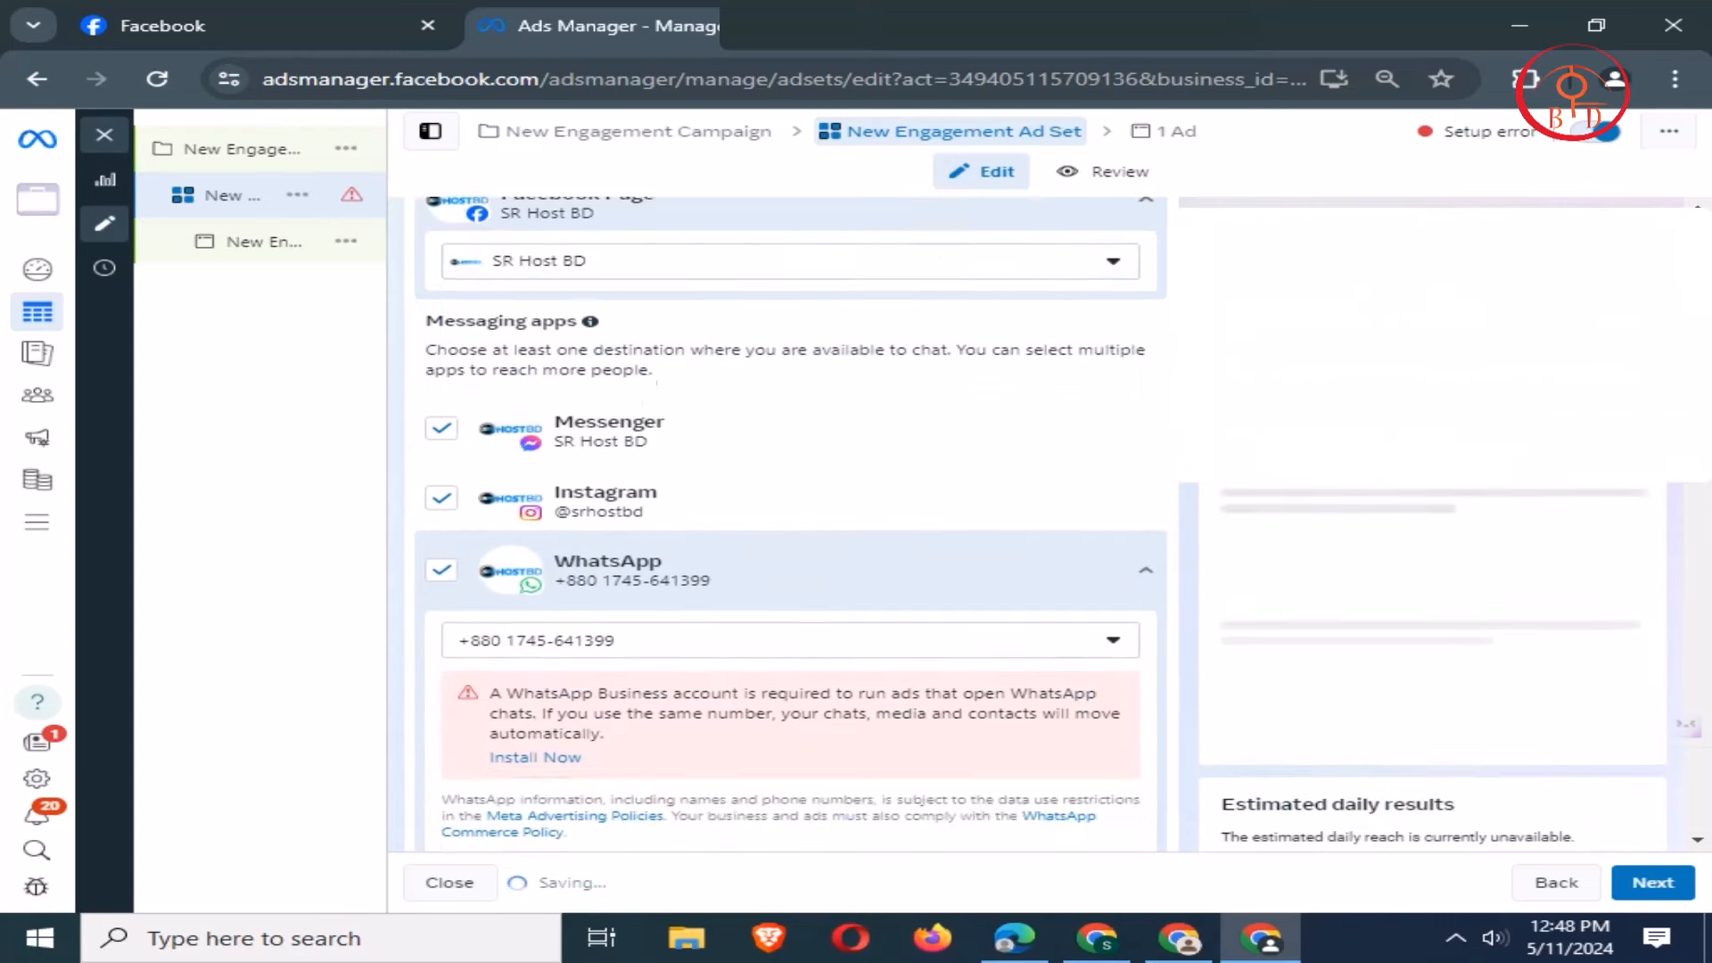
- Set the ad set's daily budget to $5.00
scroll(789, 526, down, 3)
scroll(789, 526, down, 3)
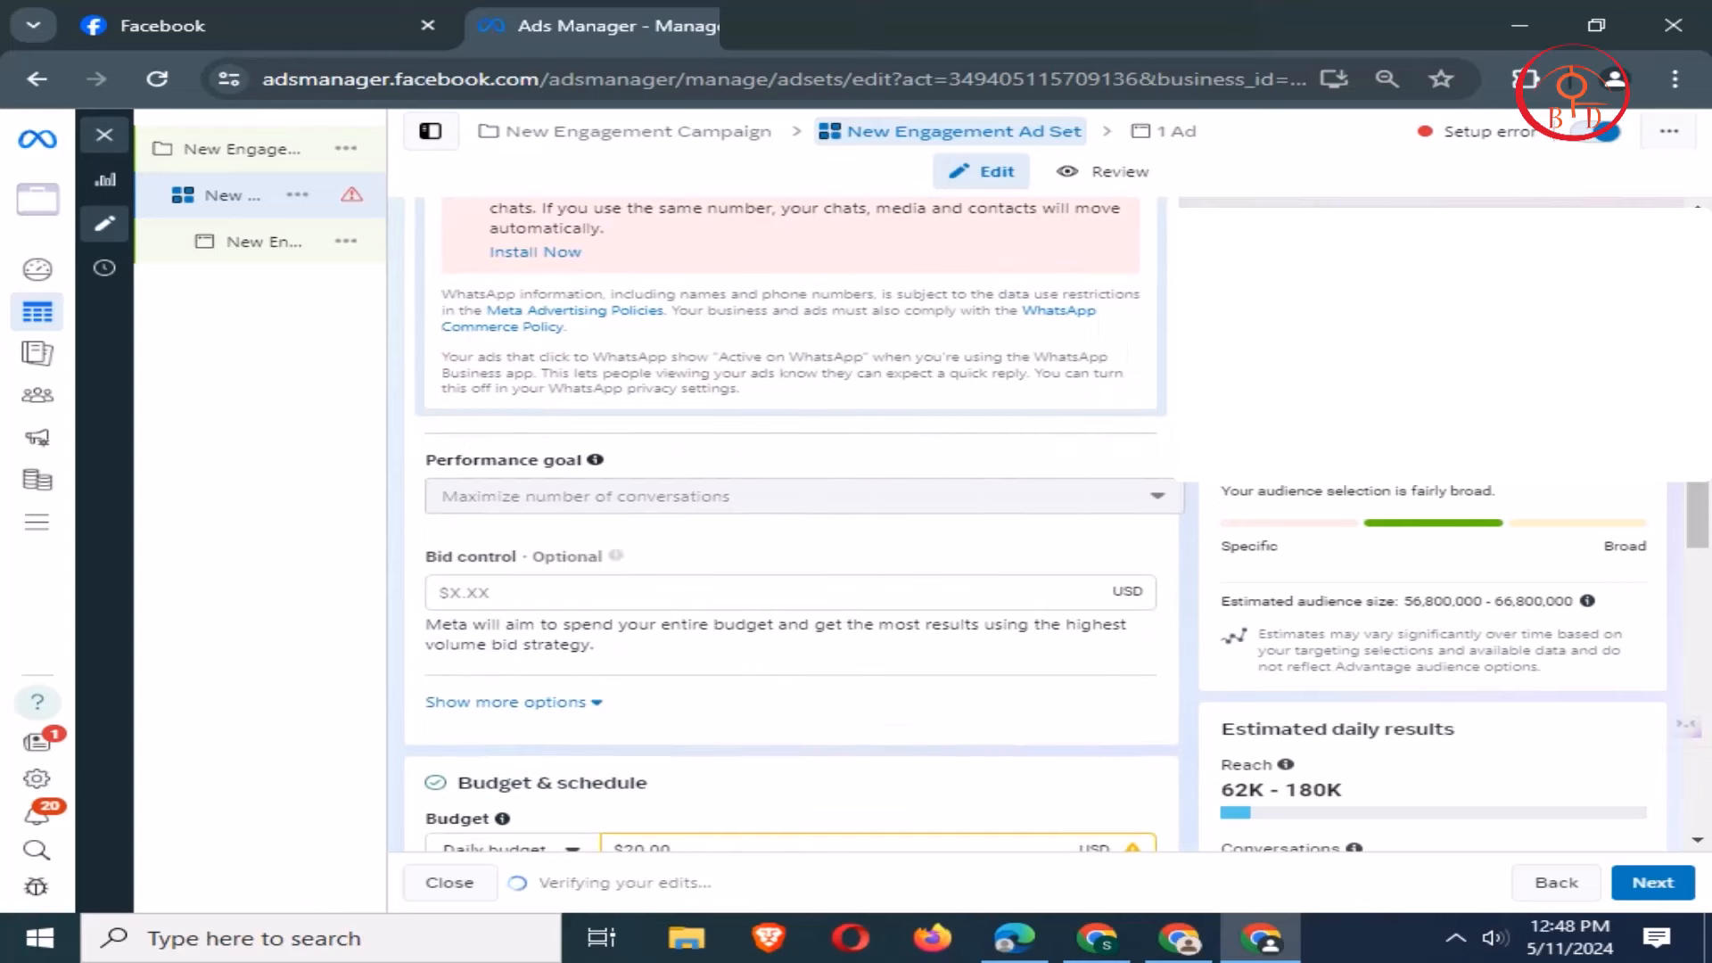
scroll(789, 526, down, 3)
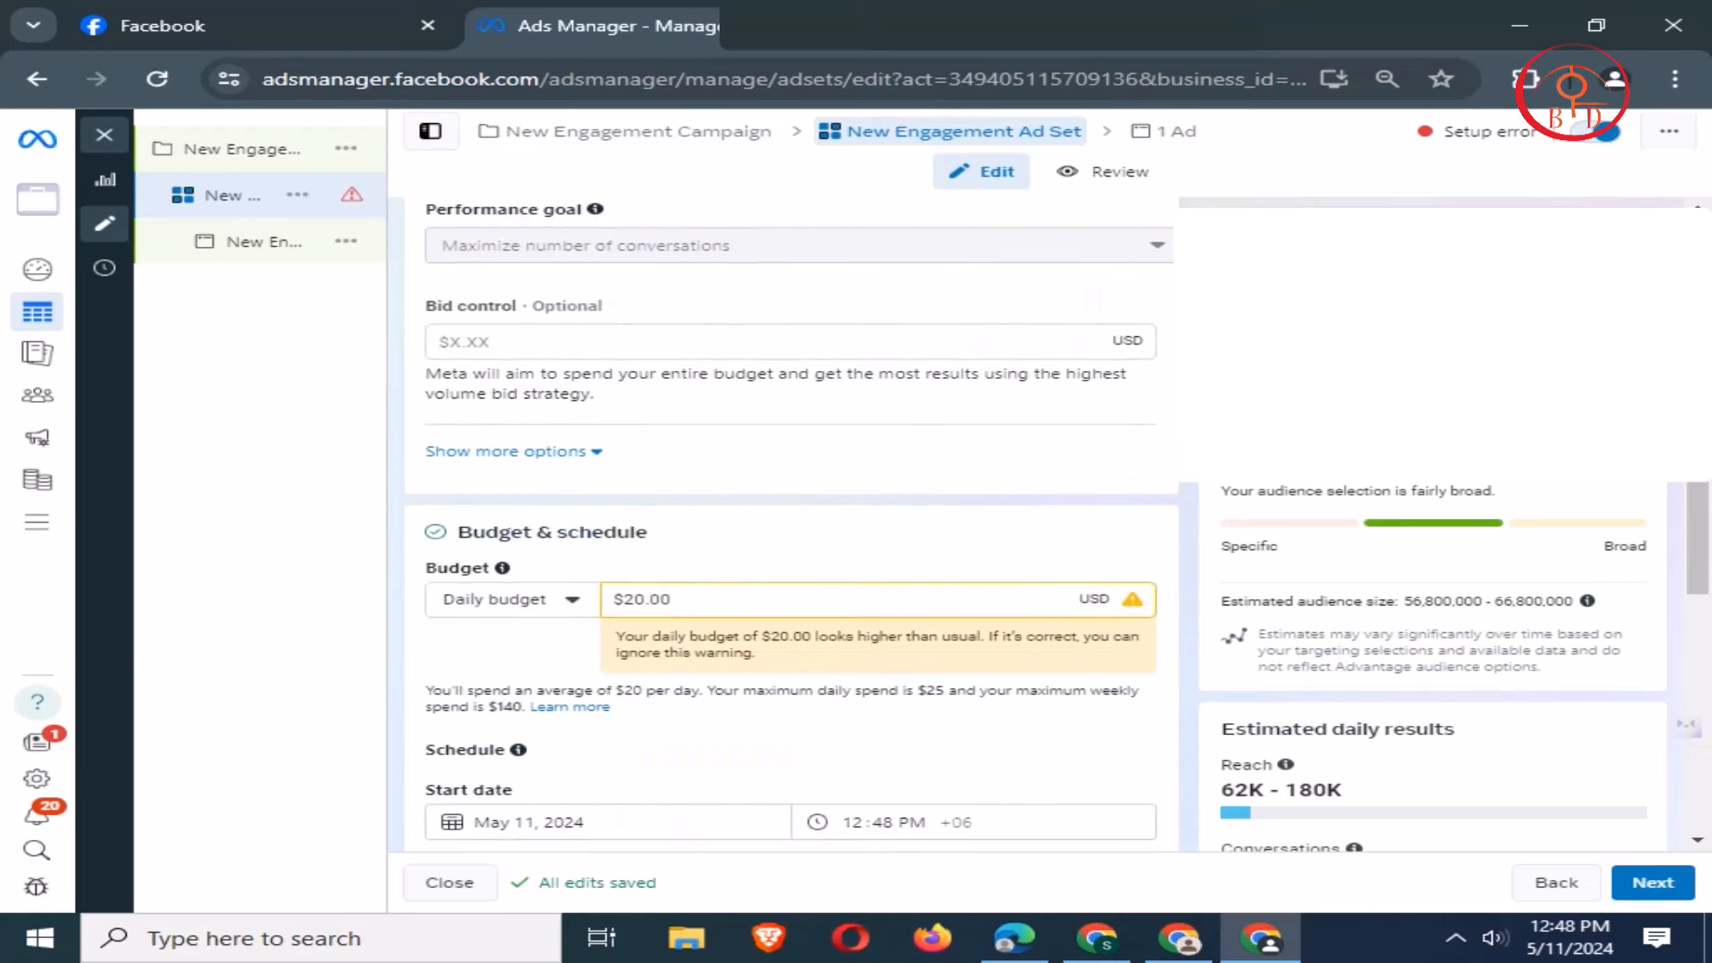
scroll(508, 577, up, 1)
scroll(508, 577, down, 2)
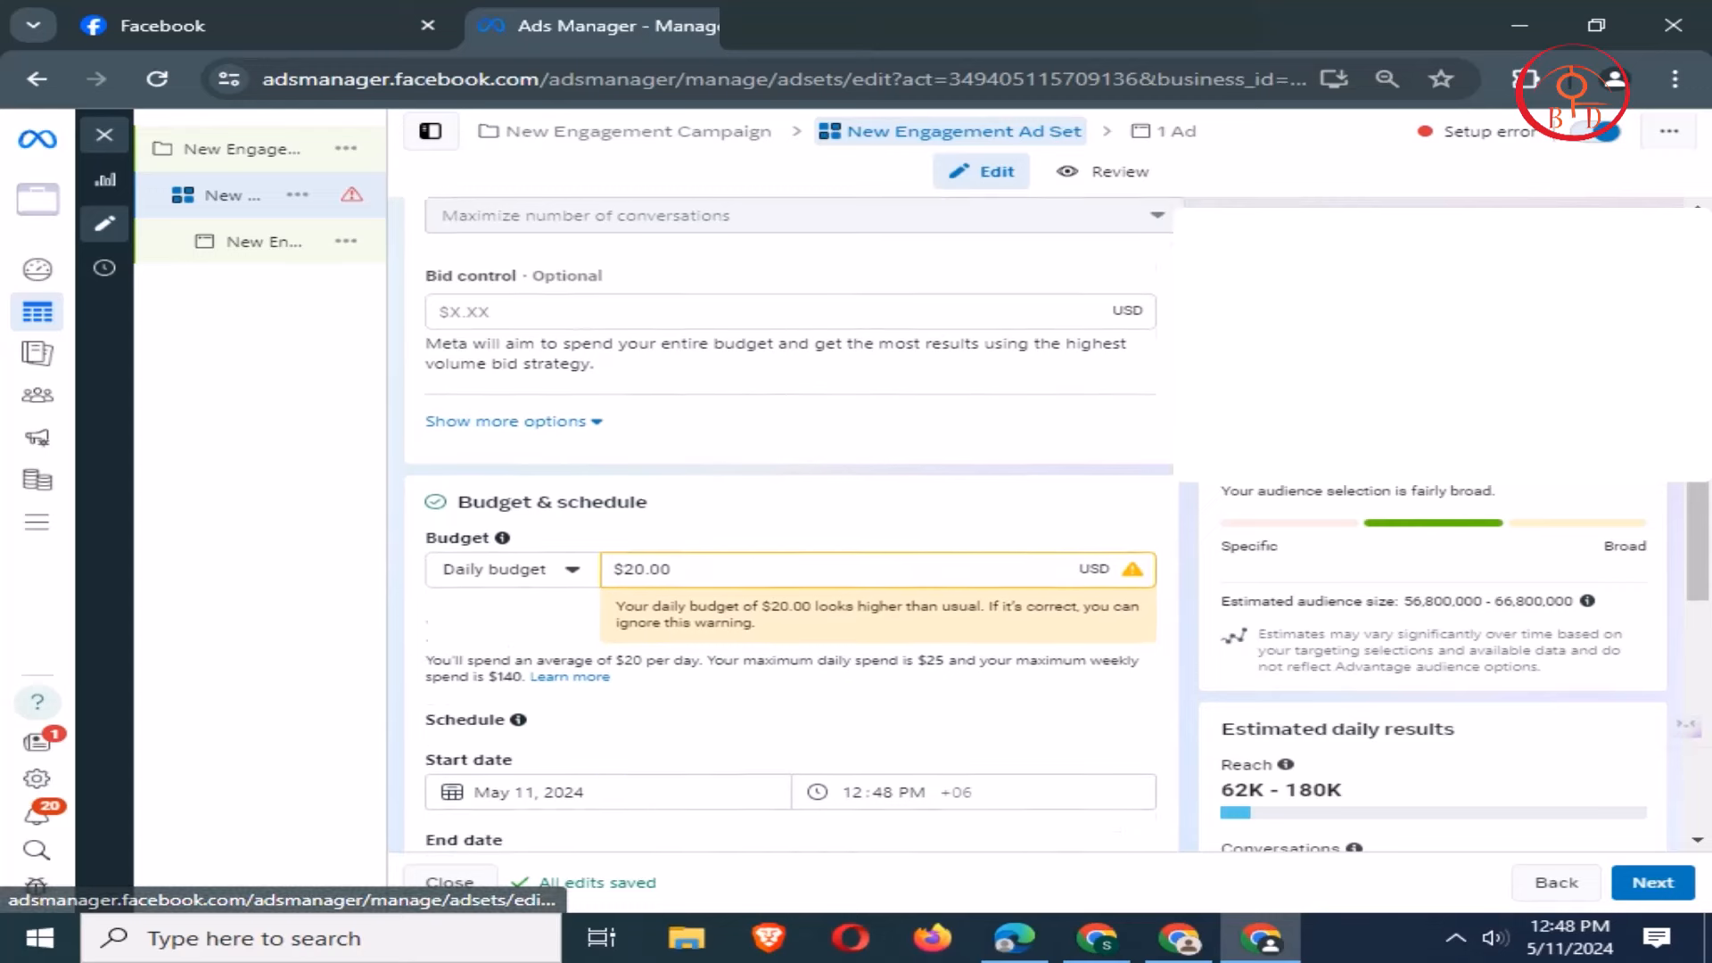
scroll(789, 526, down, 1)
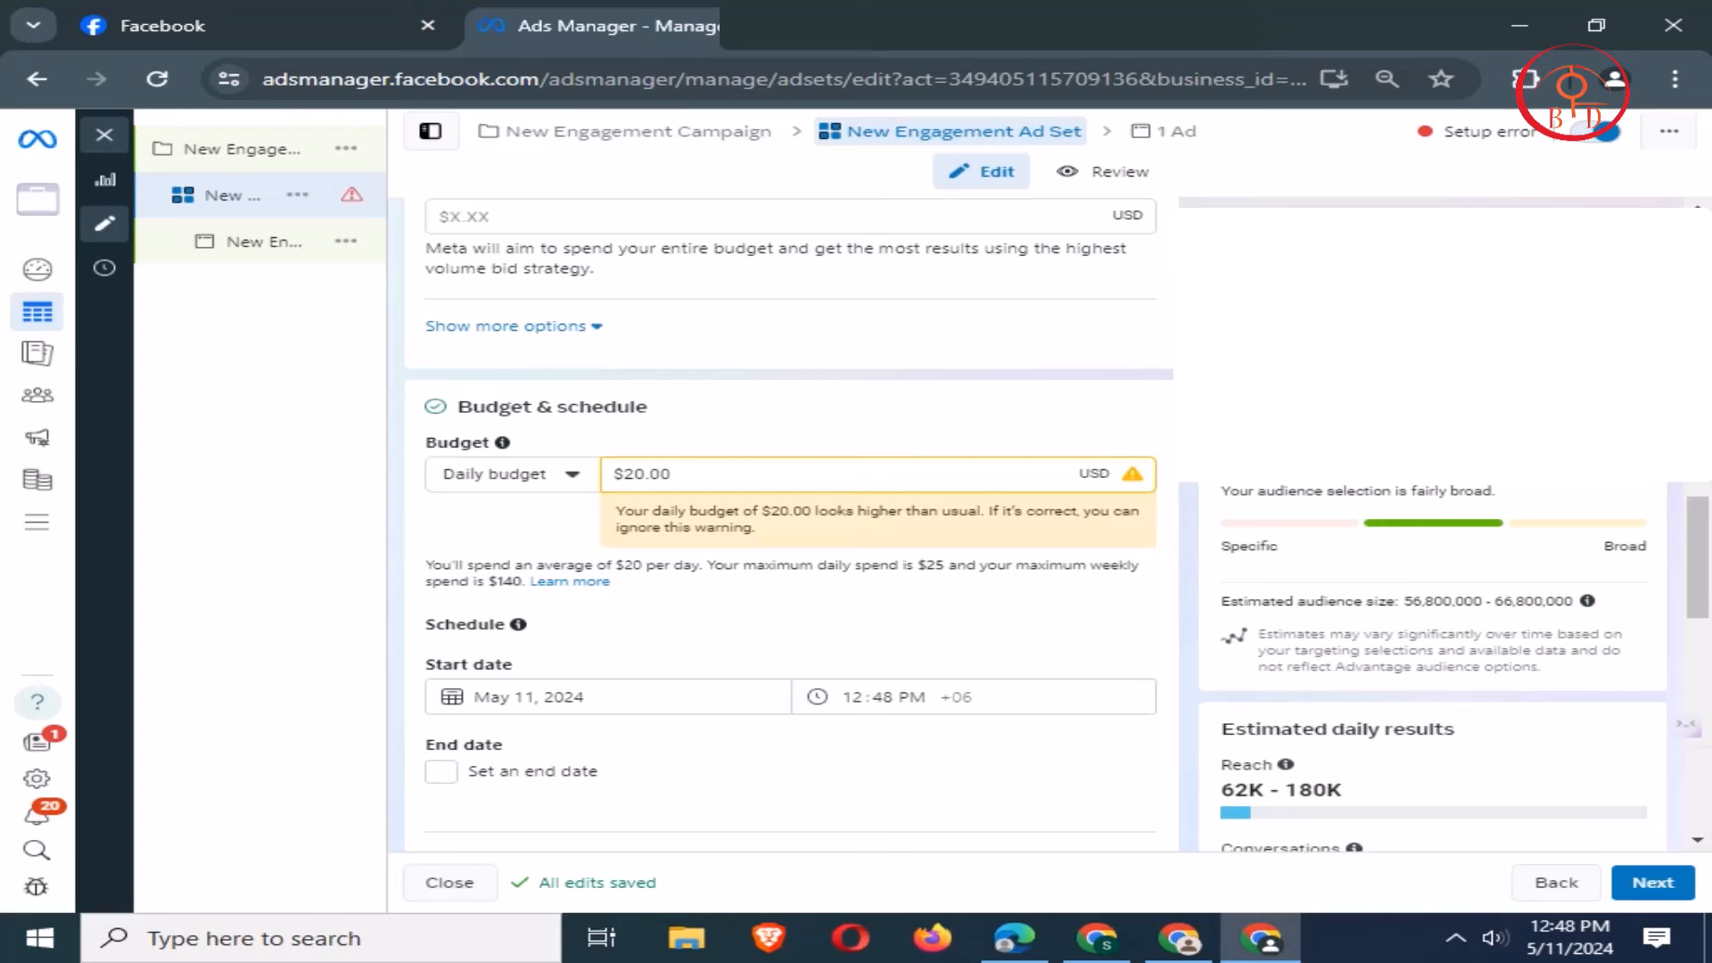
key(BackSpace)
key(BackSpace)
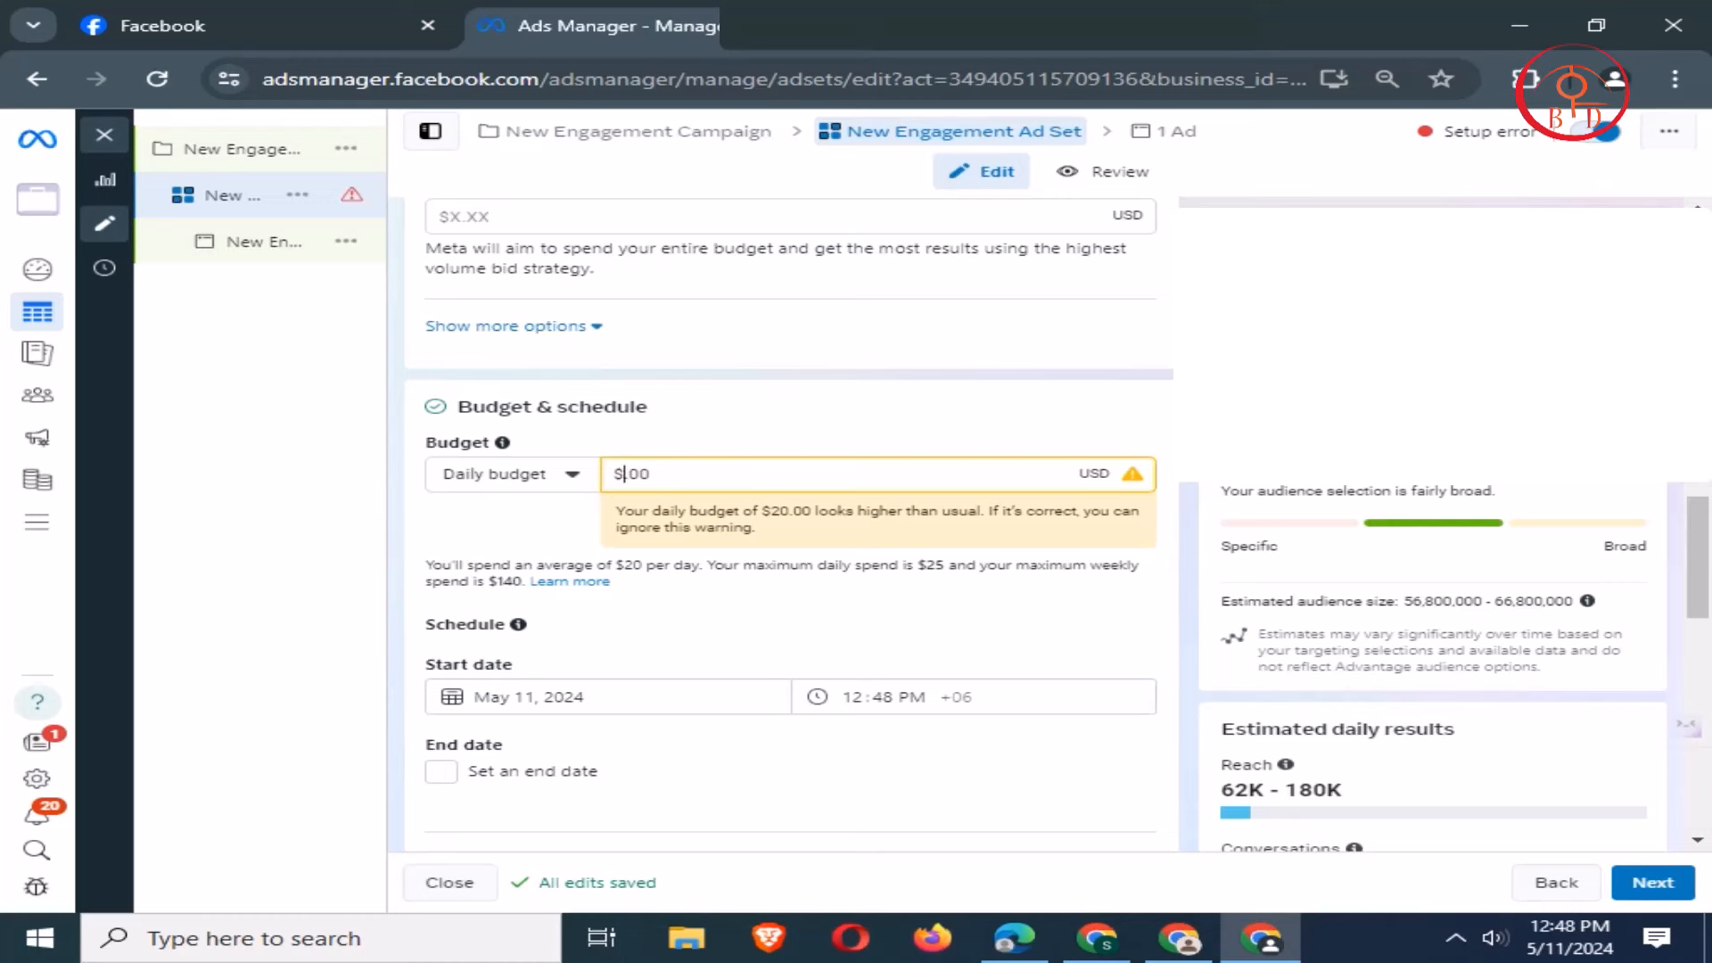
text(5)
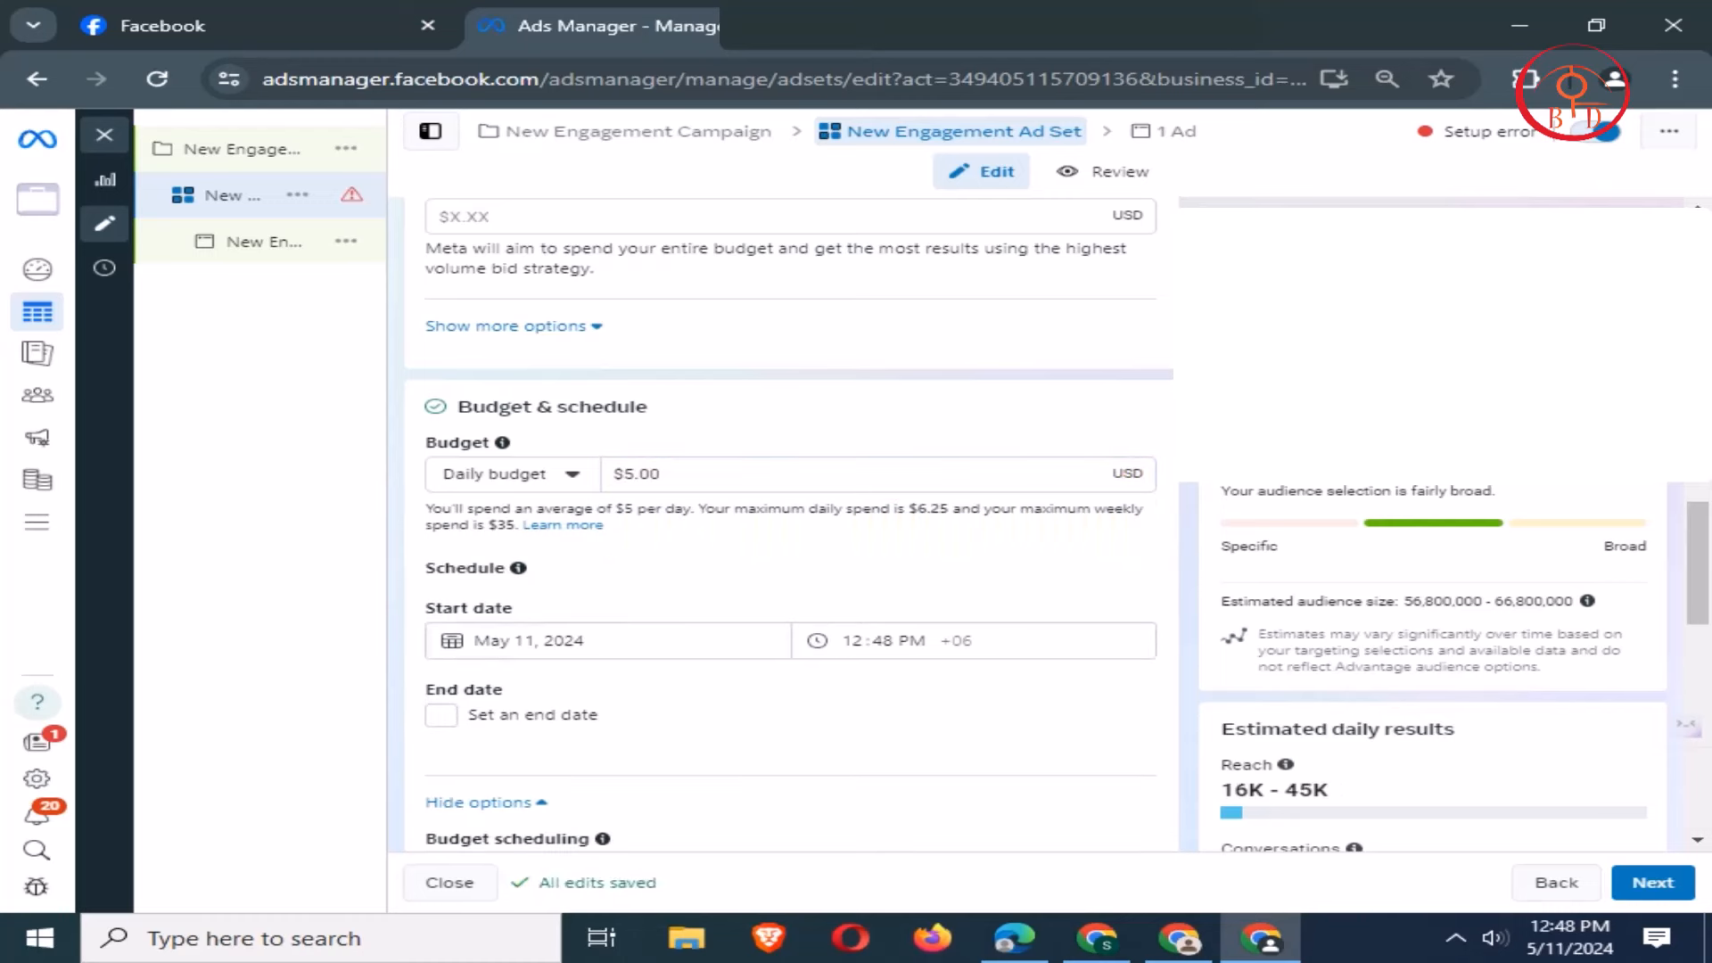
- Try setting an end date for the ad set's schedule, and turn it off again
click(441, 715)
scroll(790, 526, down, 1)
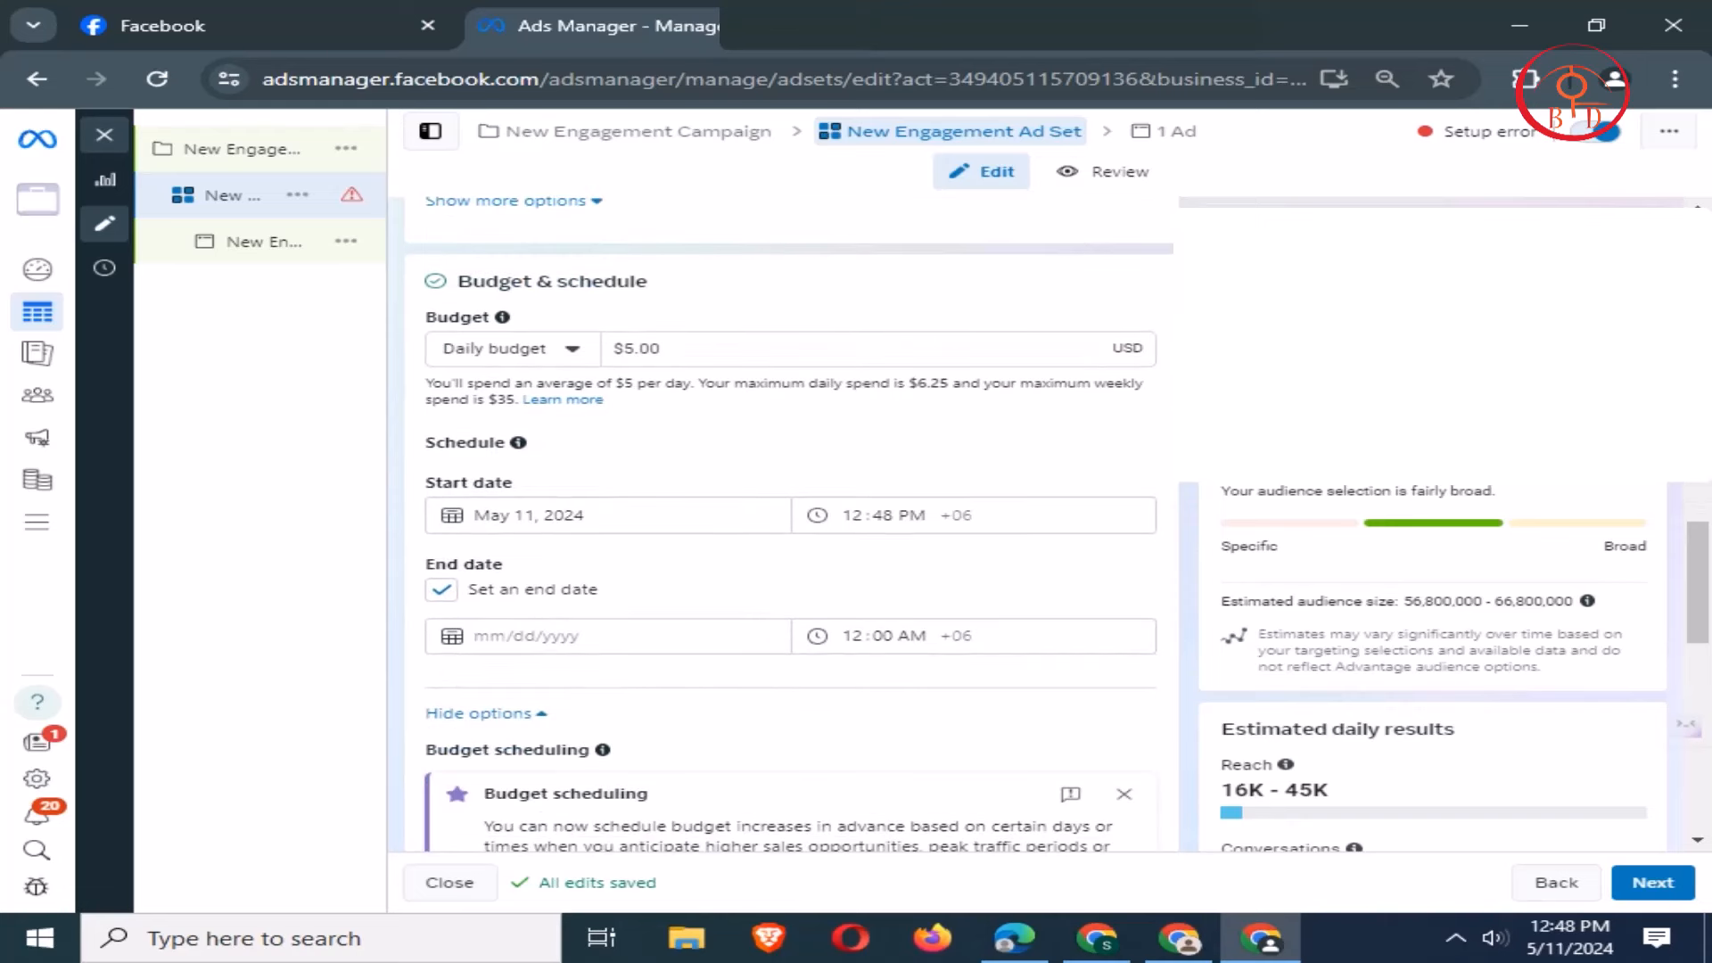
click(441, 590)
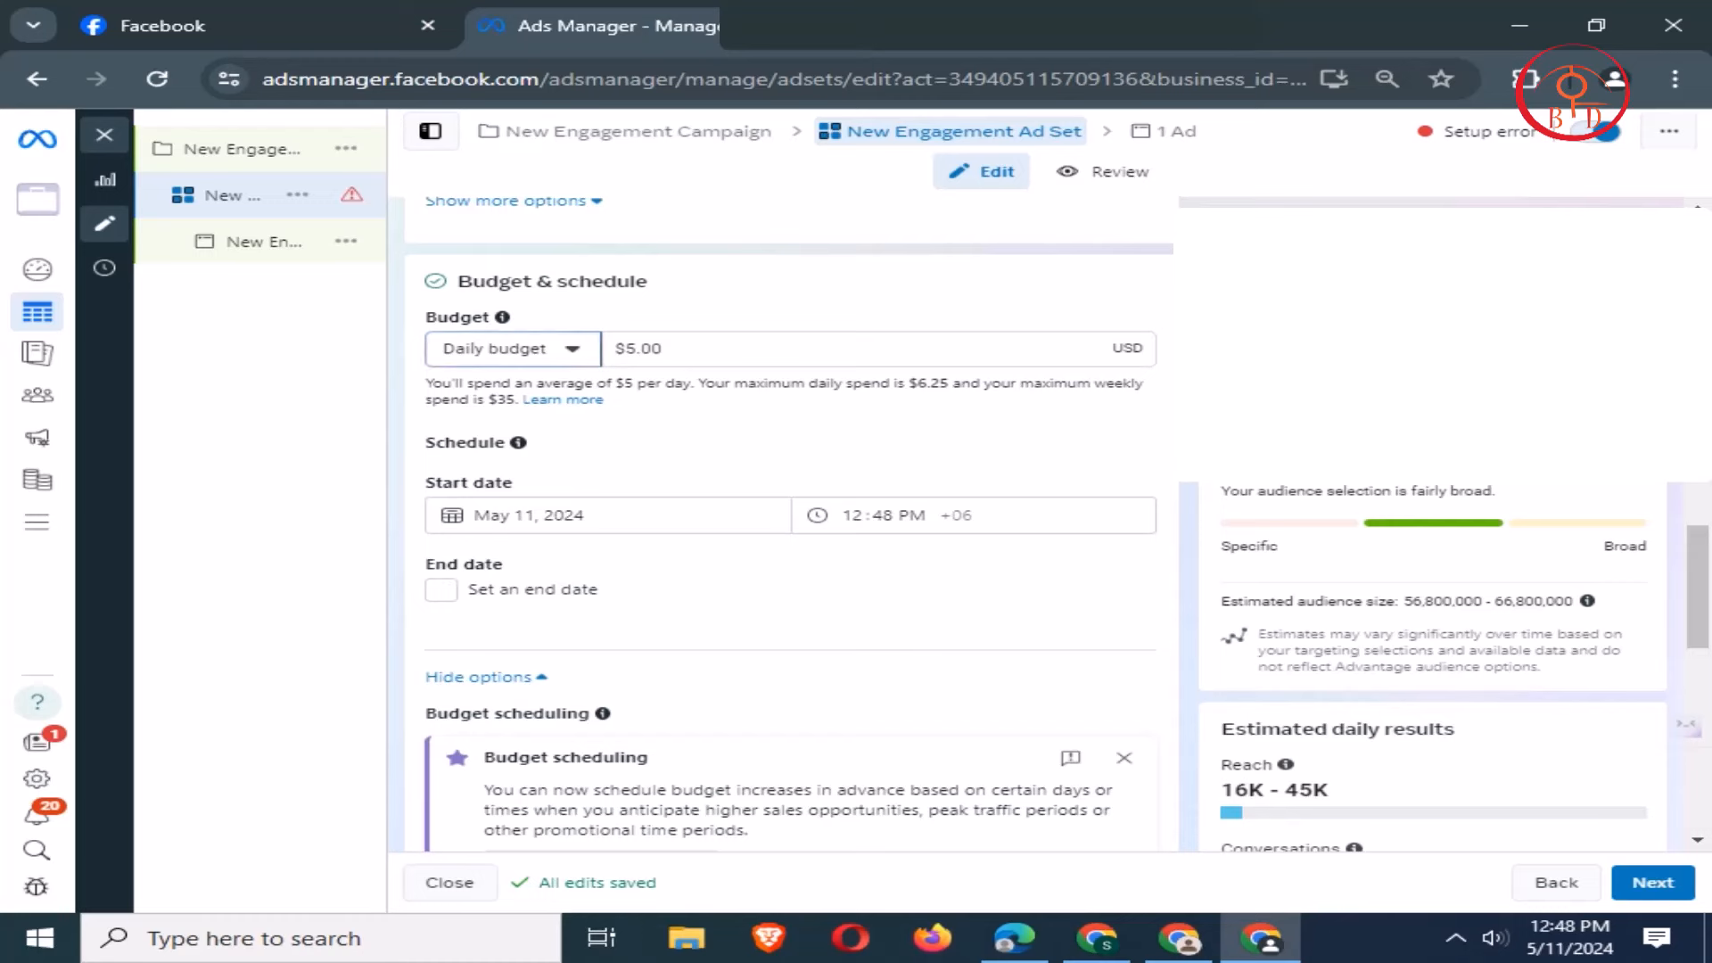
- Try Lifetime budget as the budget type, check its end date calendar, and set it back to Daily budget
click(508, 348)
click(535, 425)
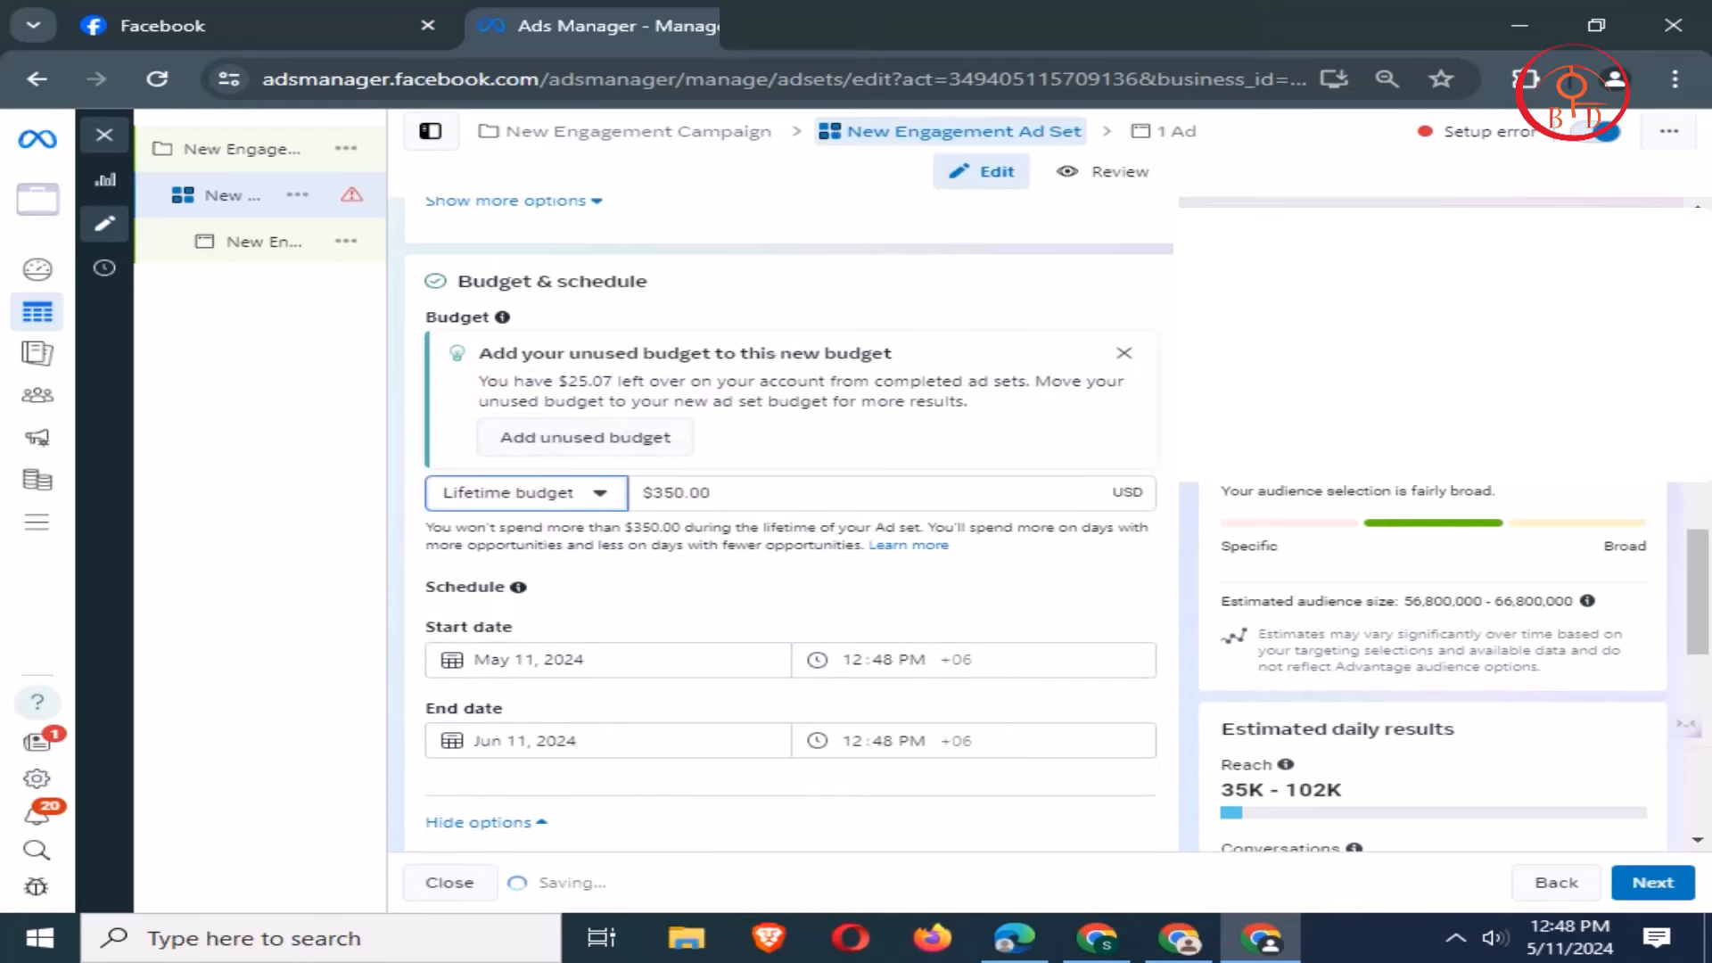
click(731, 493)
scroll(789, 526, down, 2)
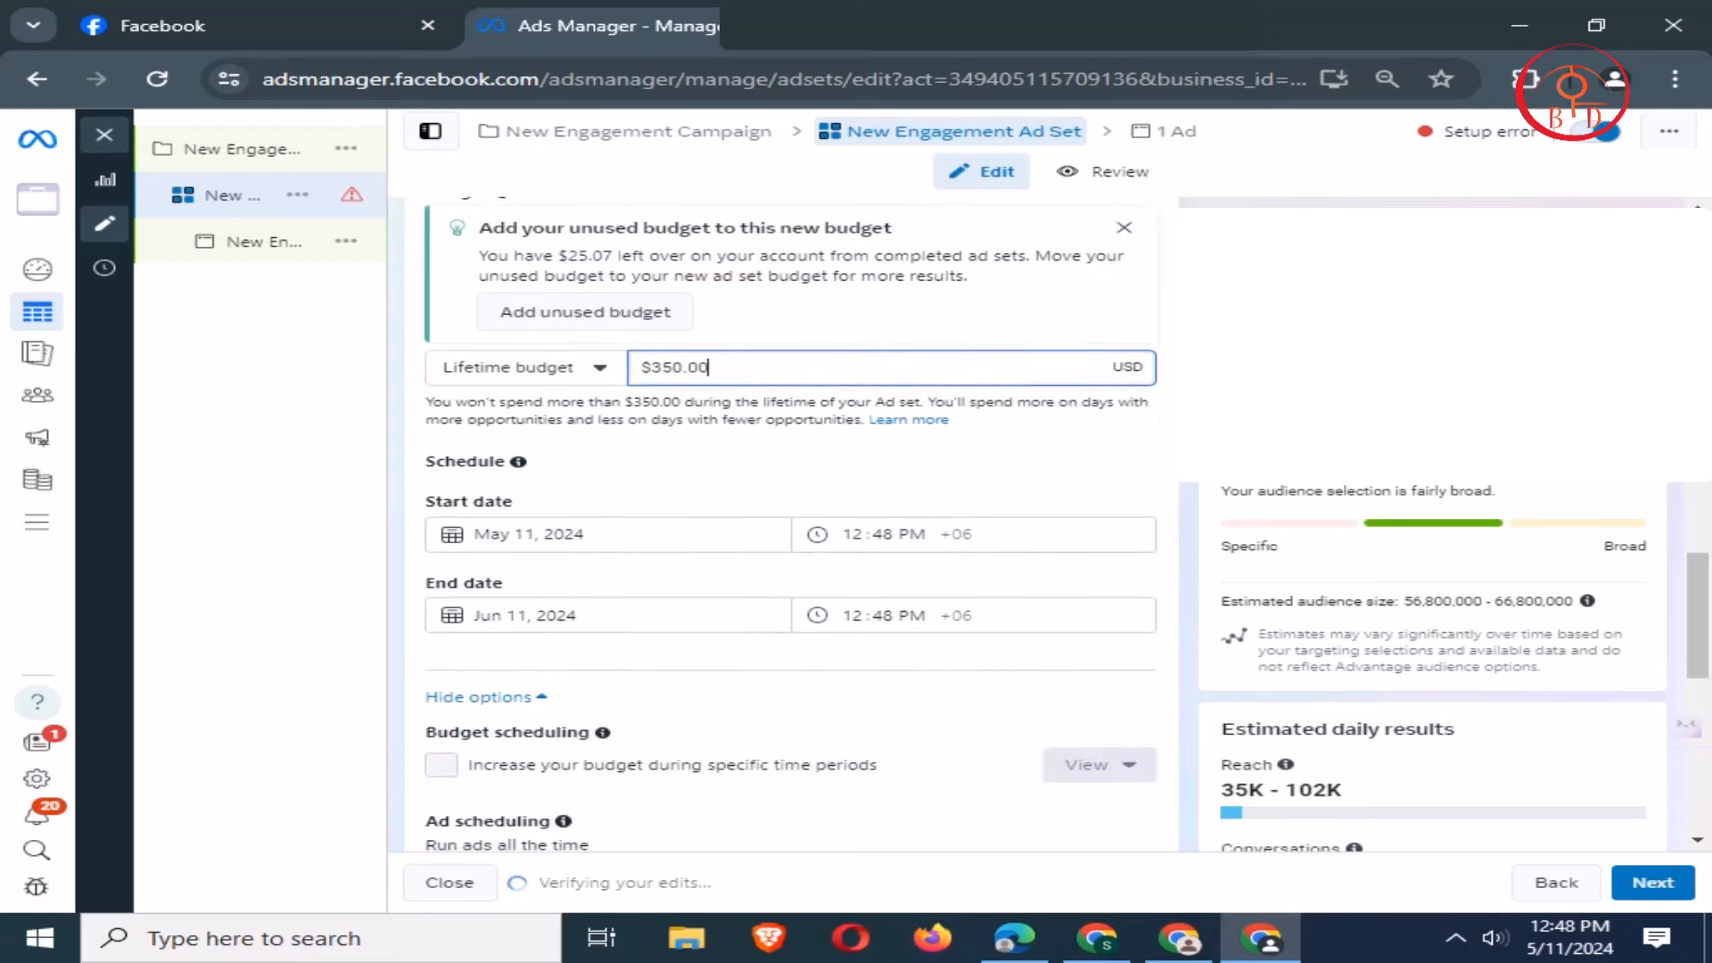
click(580, 615)
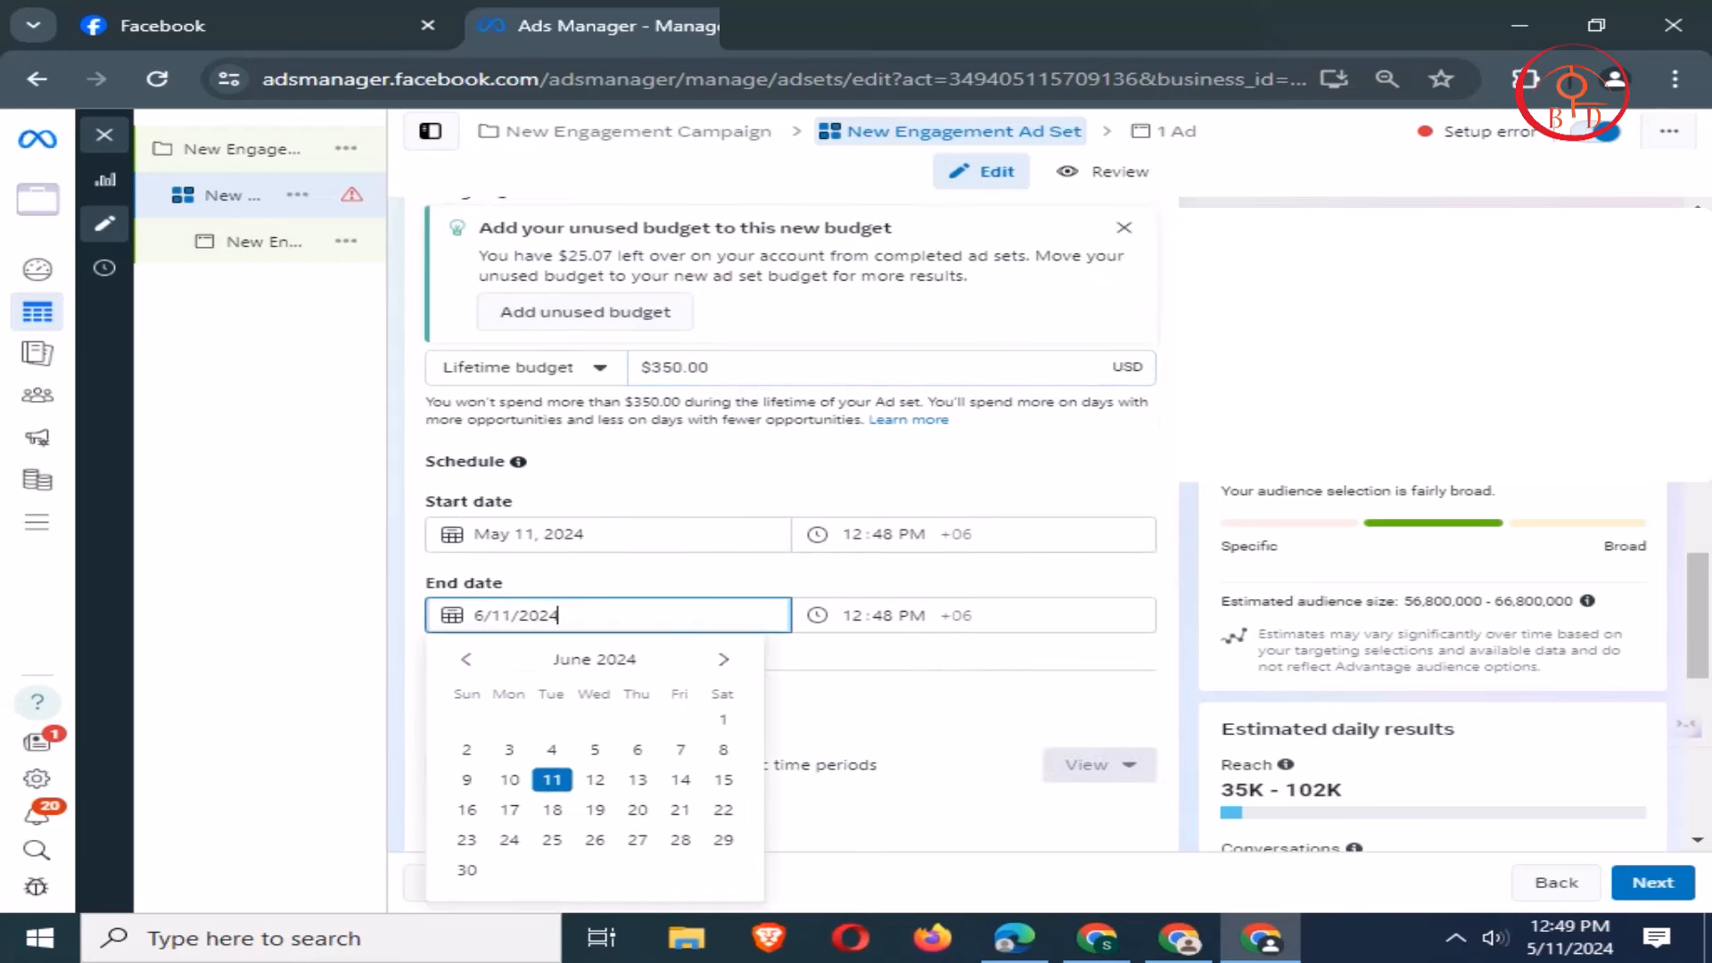
key(Escape)
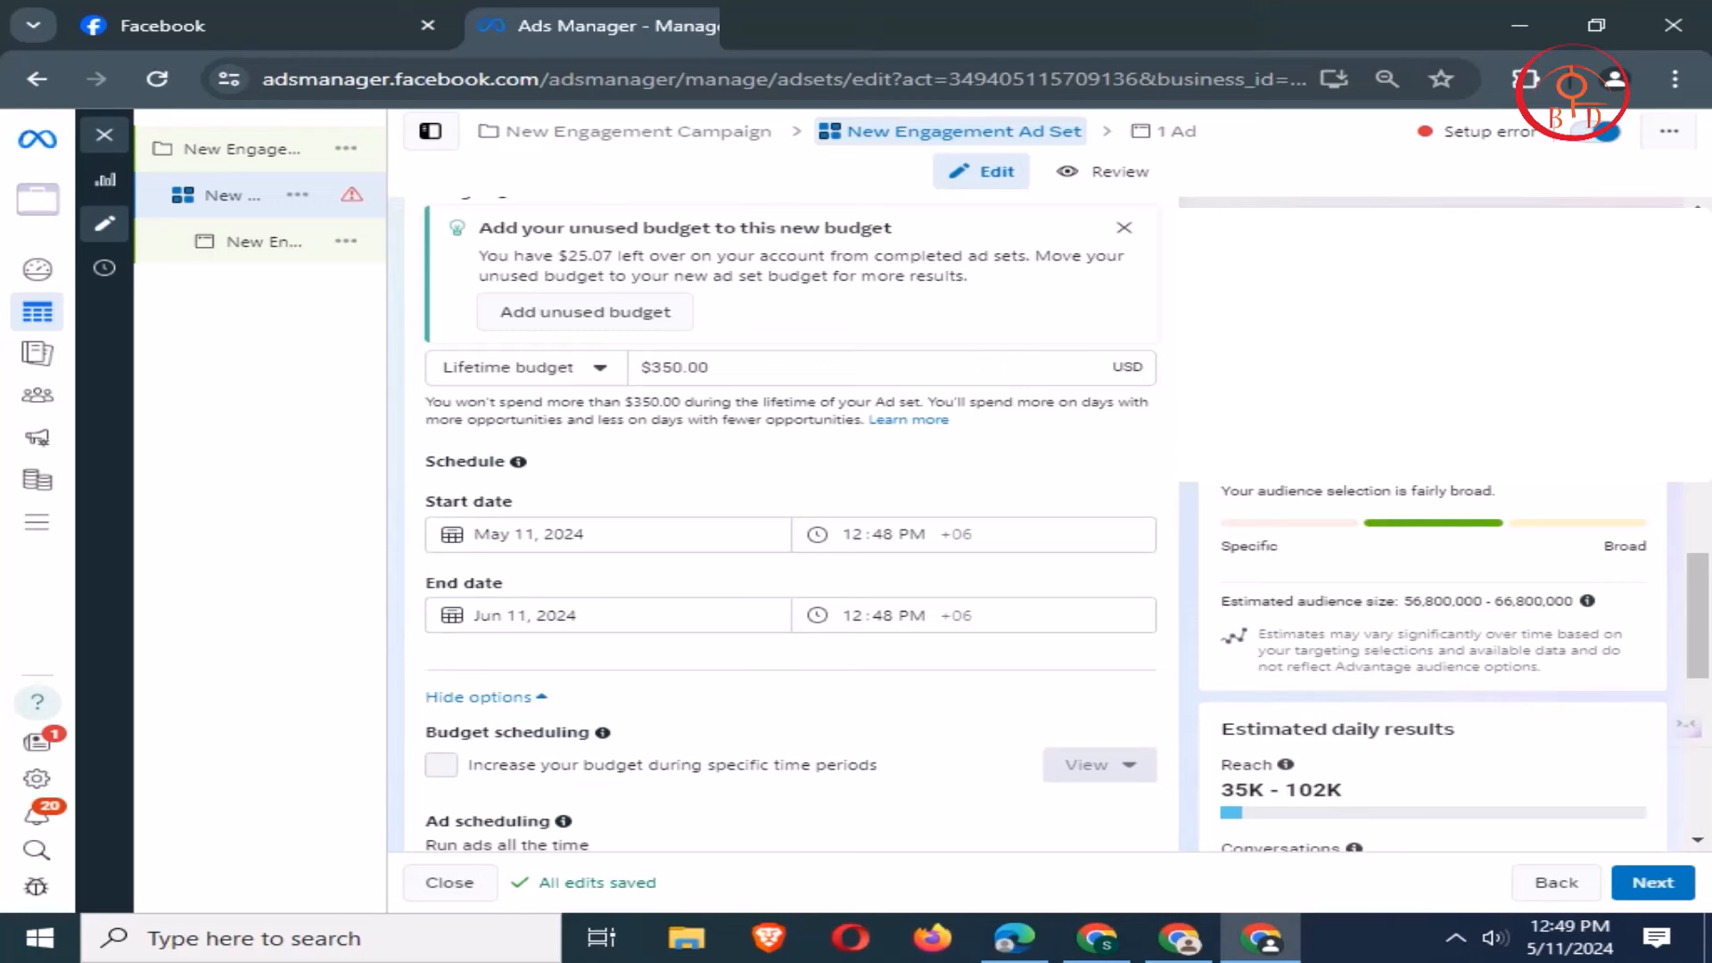
click(526, 367)
click(533, 413)
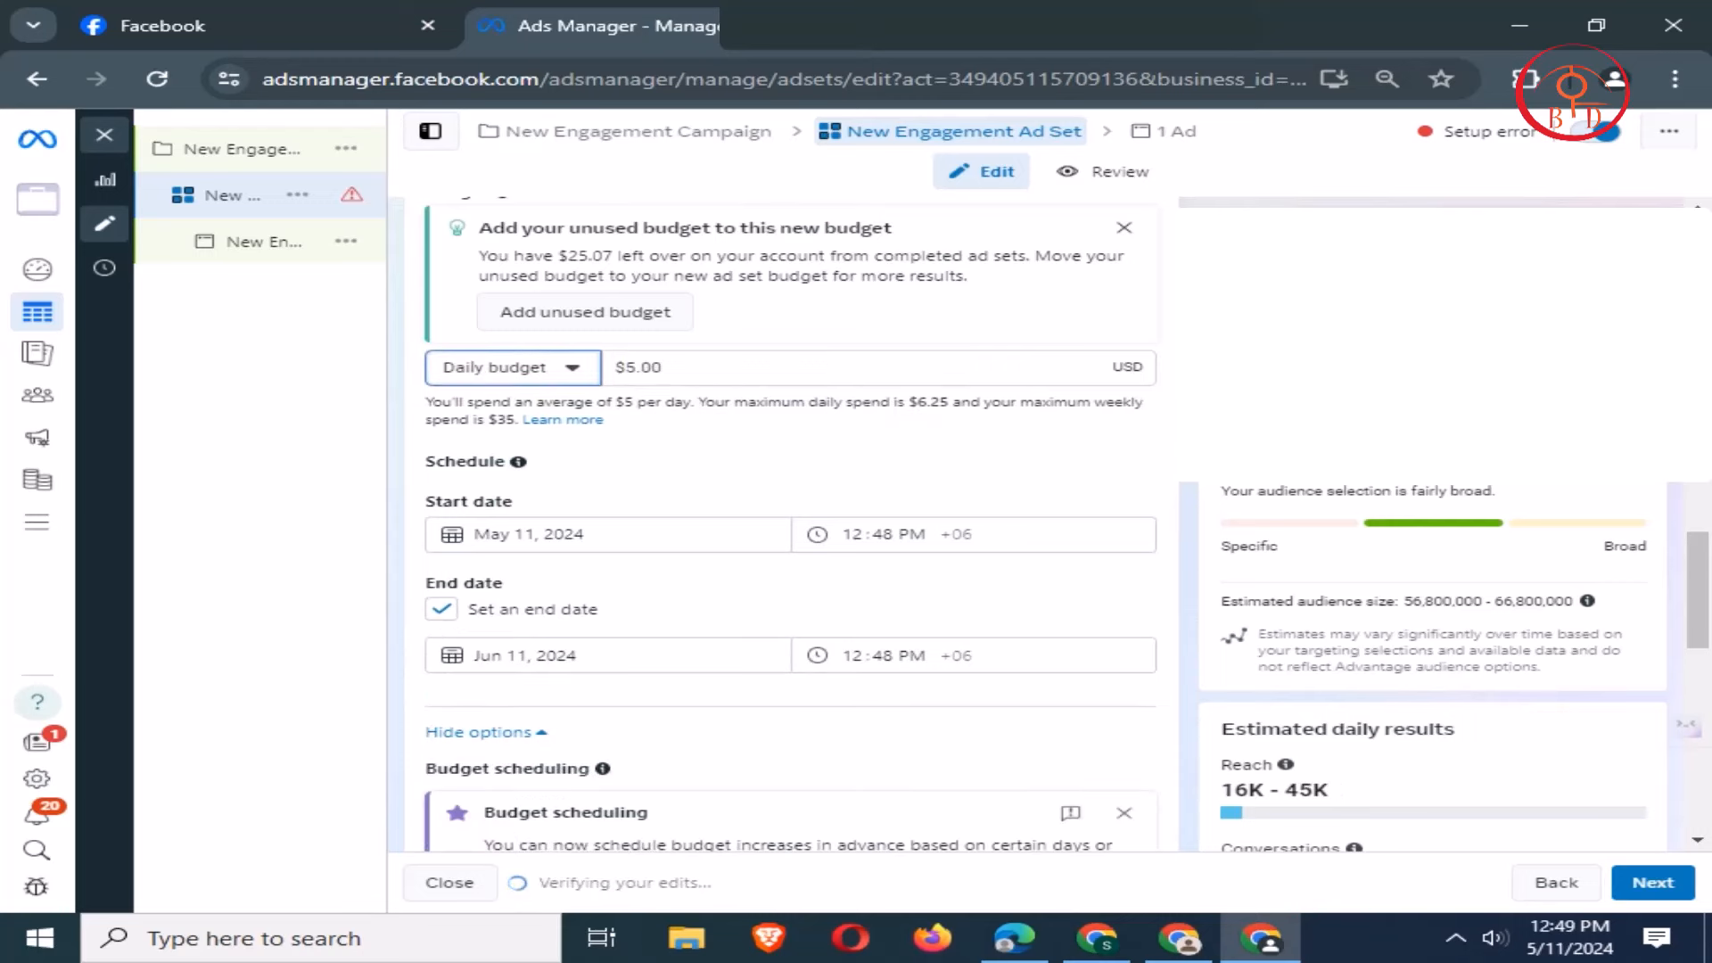
- Open the audience locations for editing and look over the choice of which people in the location to reach
scroll(791, 535, down, 5)
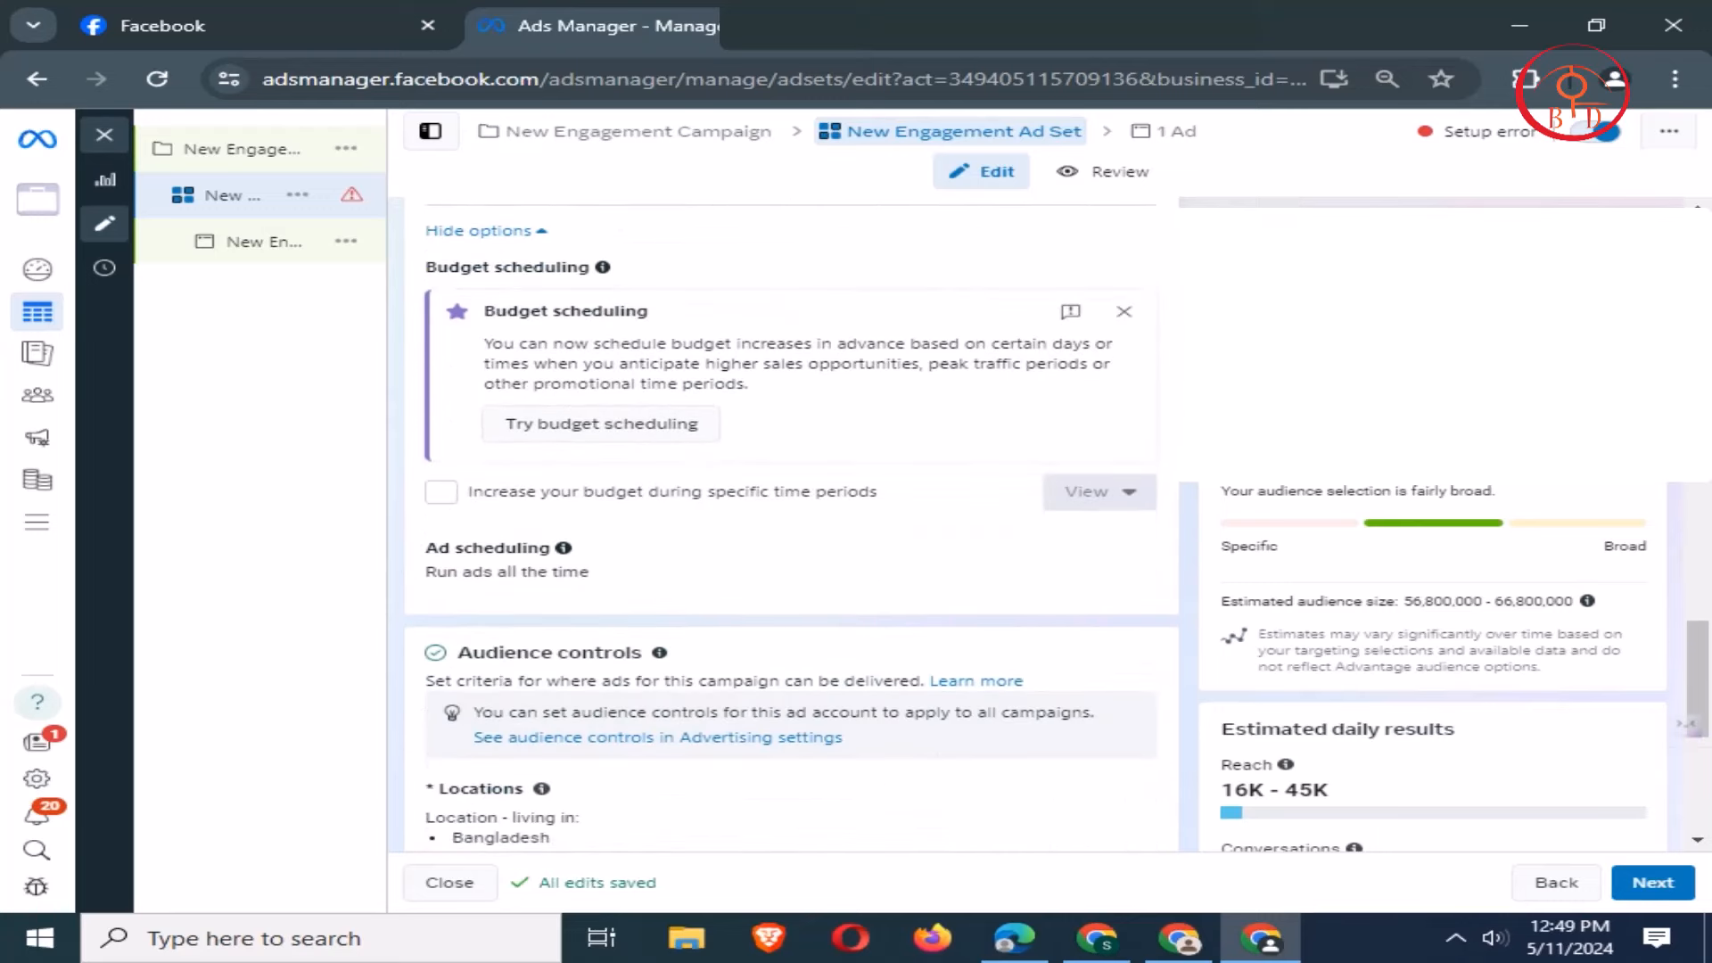
scroll(791, 535, down, 4)
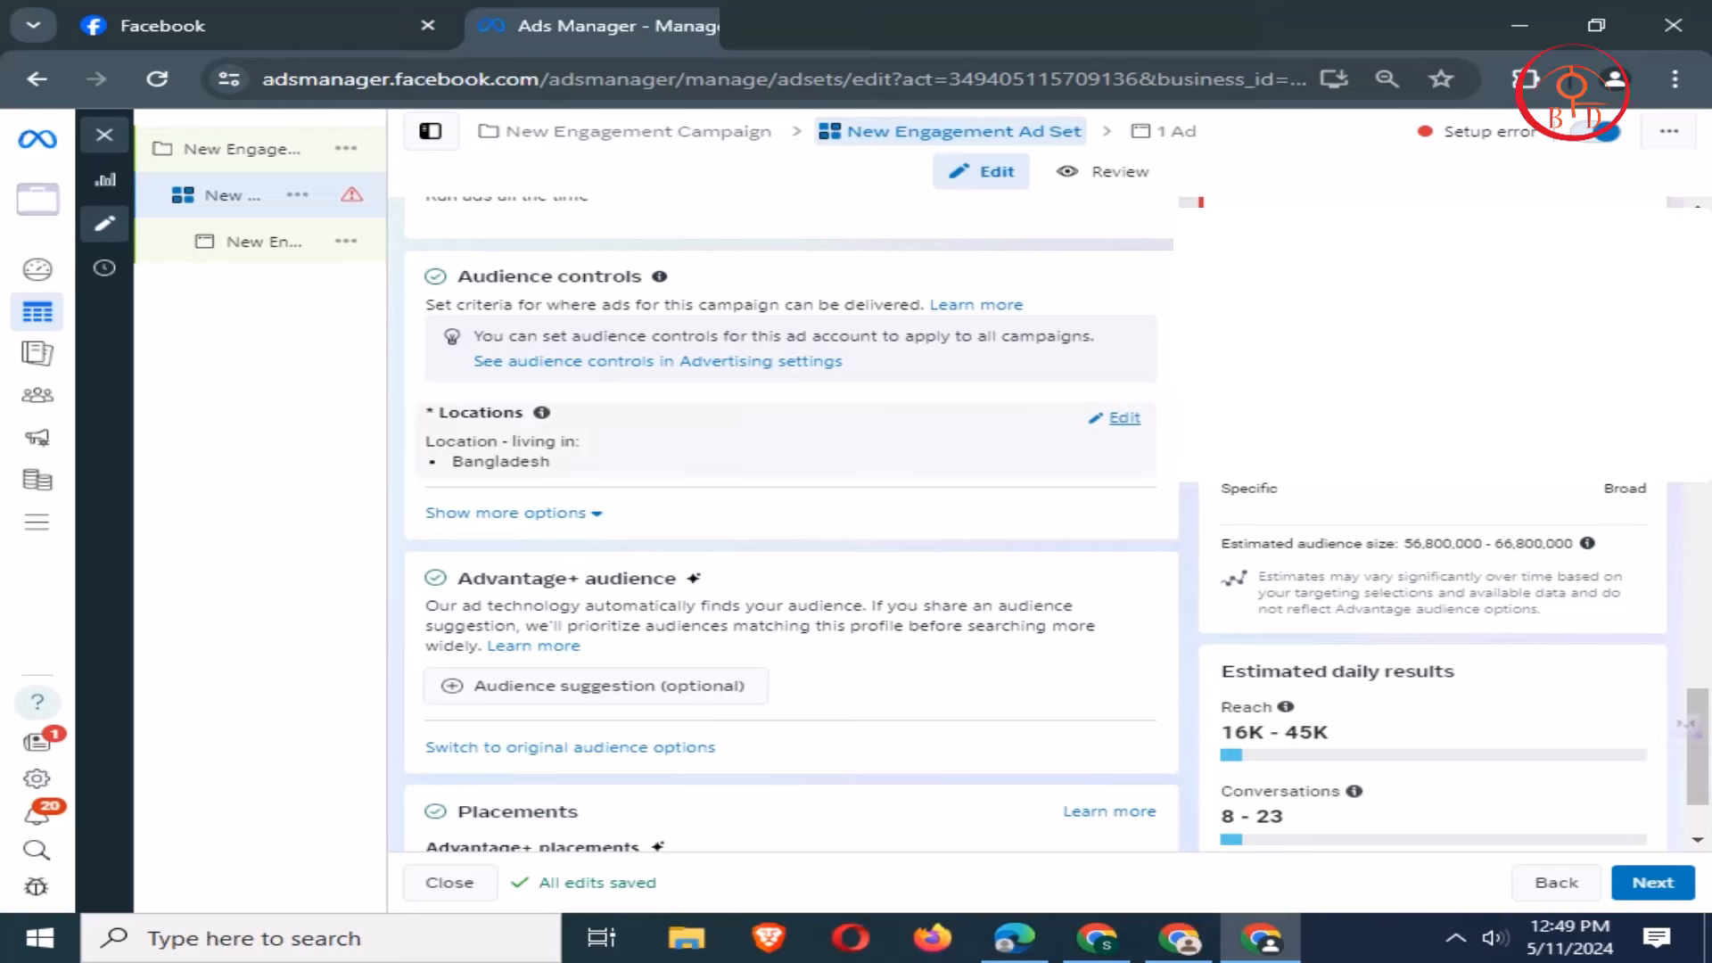
click(1121, 417)
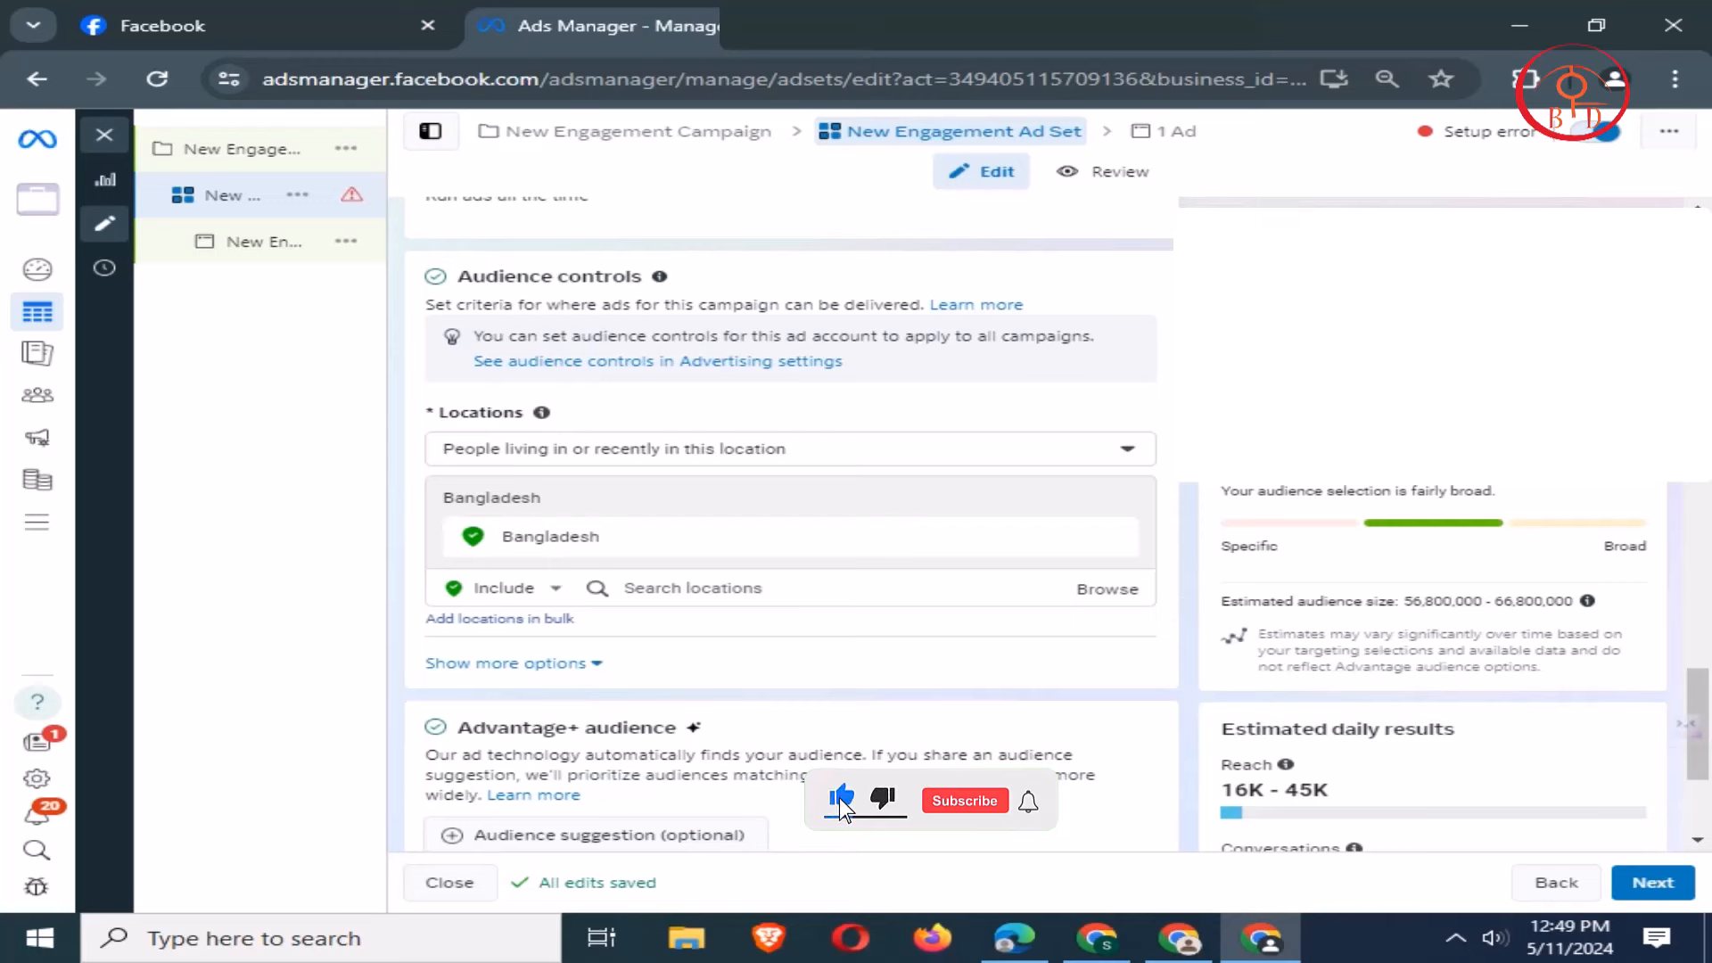
click(790, 448)
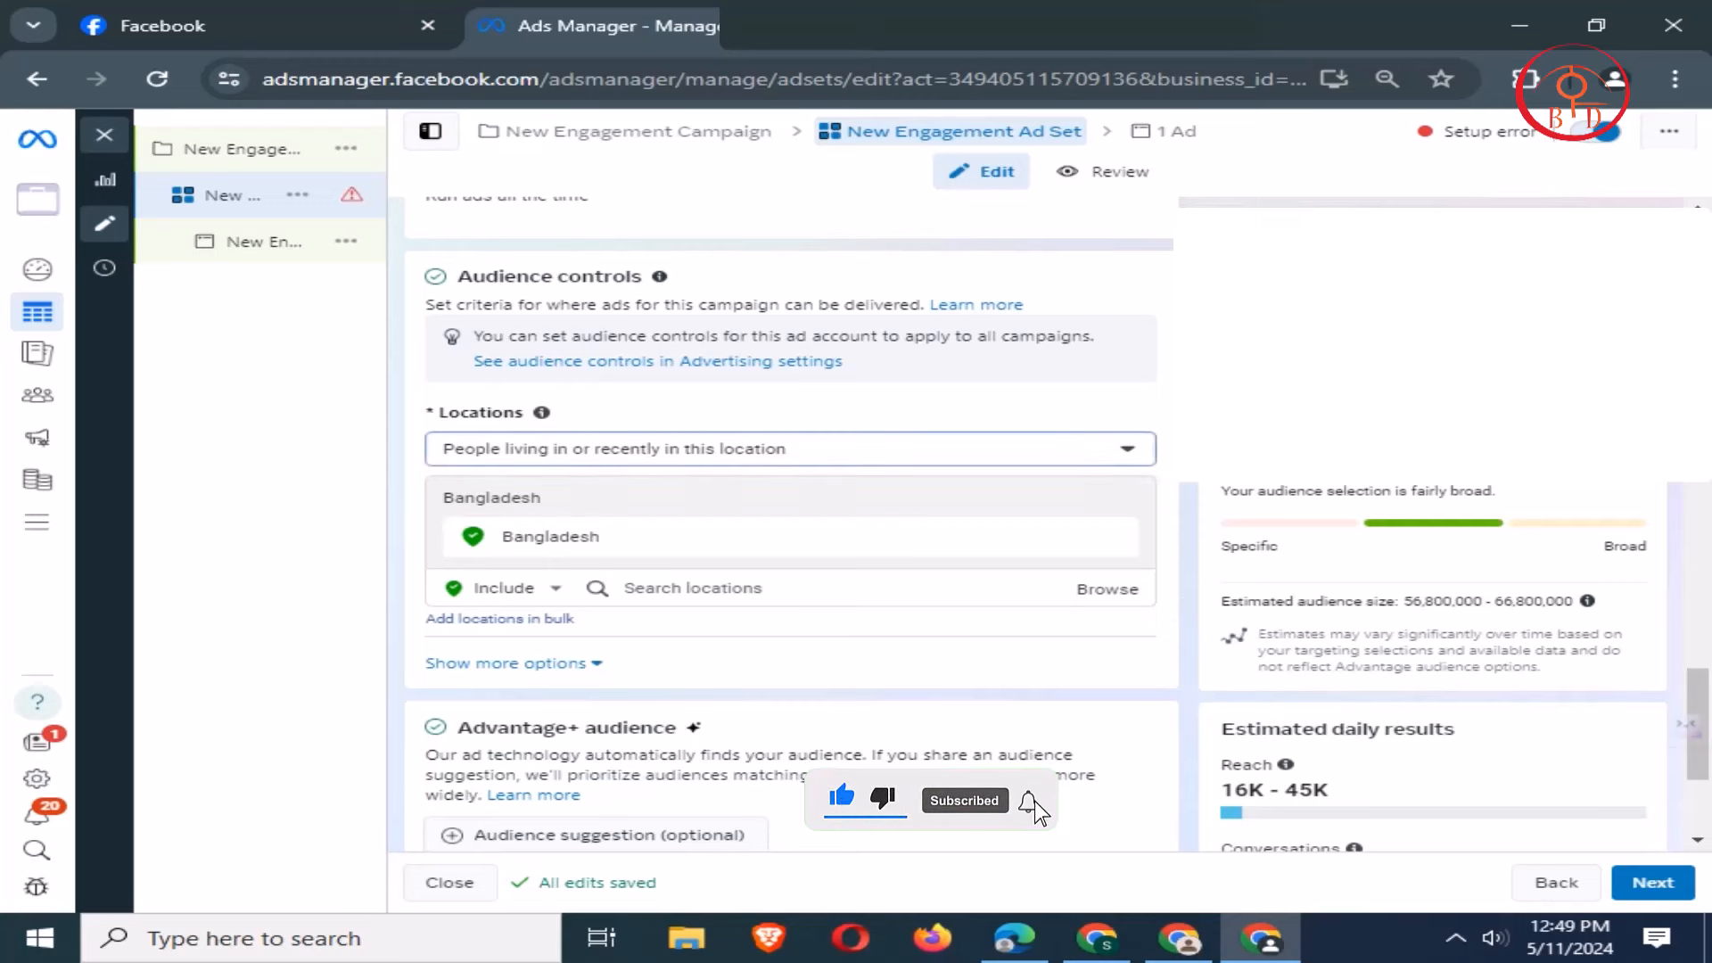
click(790, 449)
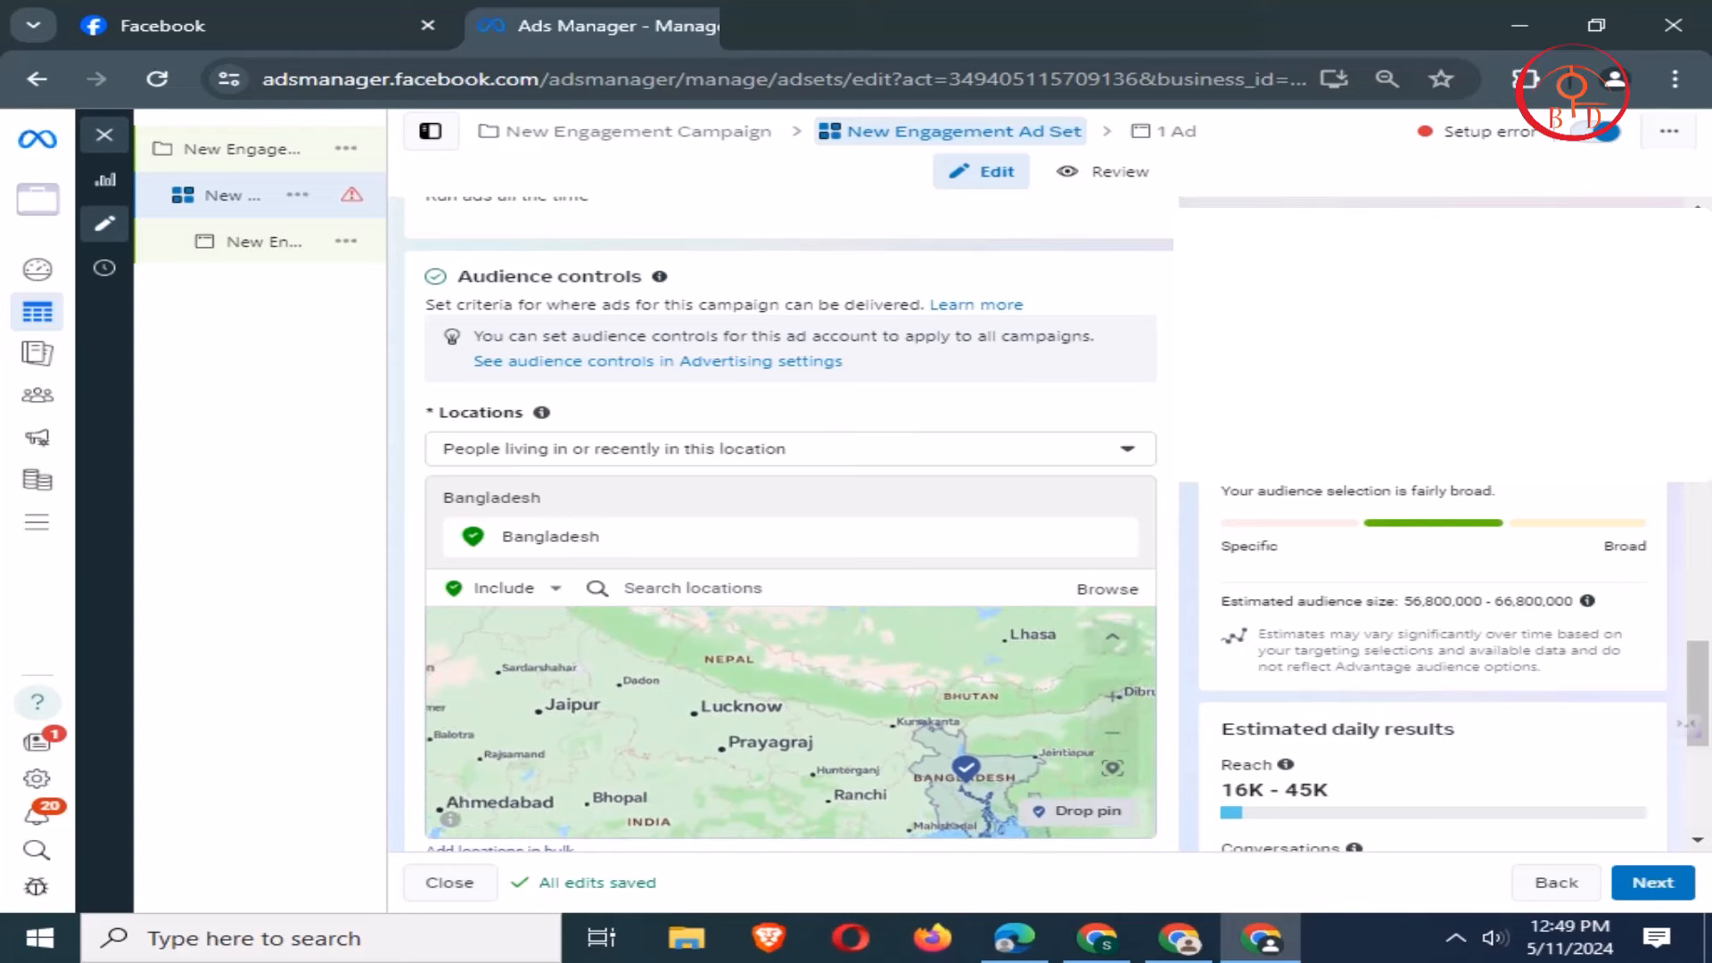
- Search for "united" and add United Kingdom as an included audience location
drag(758, 724, 958, 729)
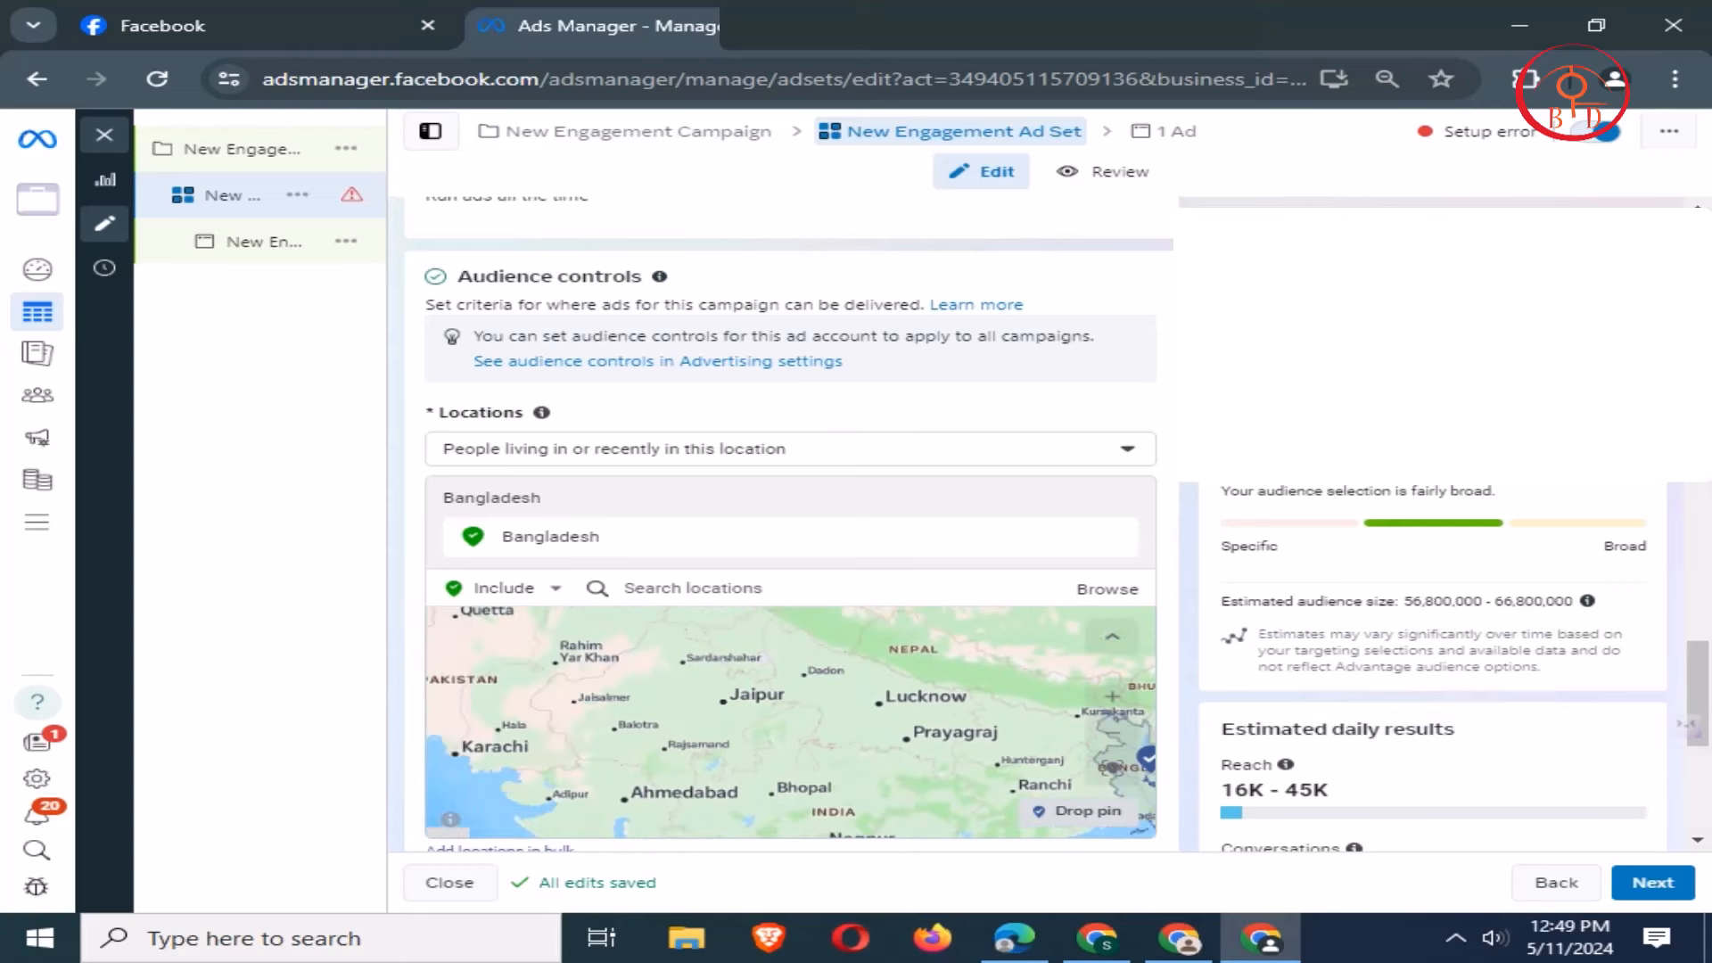
click(693, 589)
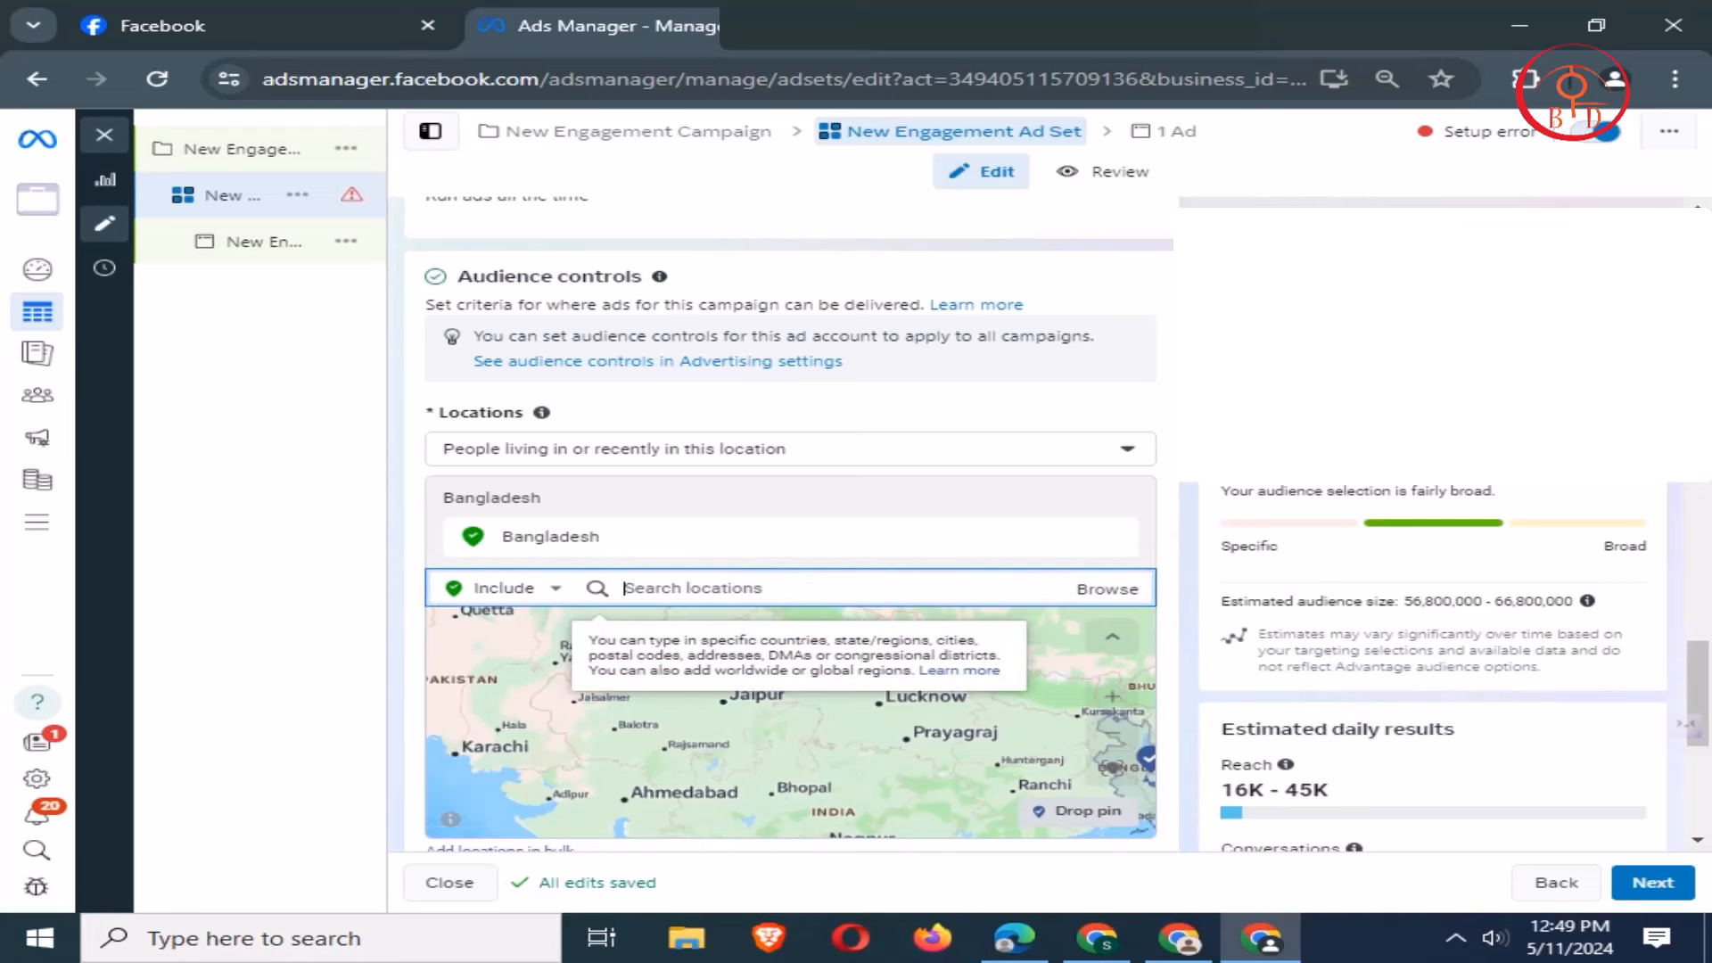
text(unite)
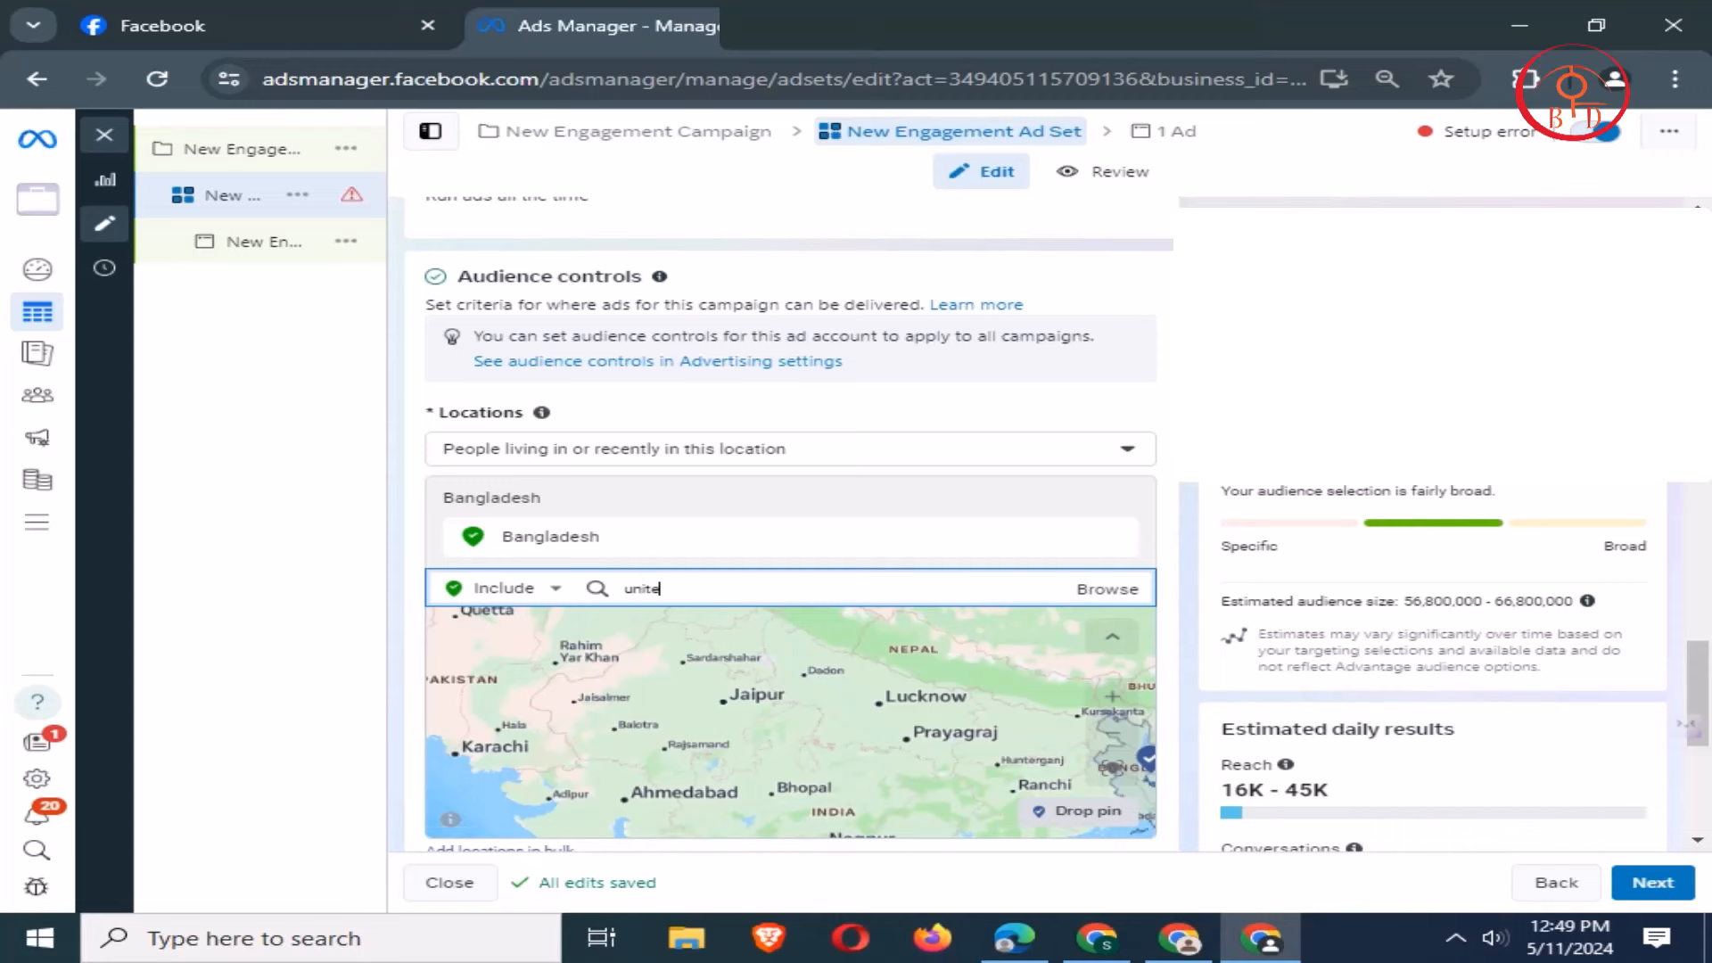
text(d)
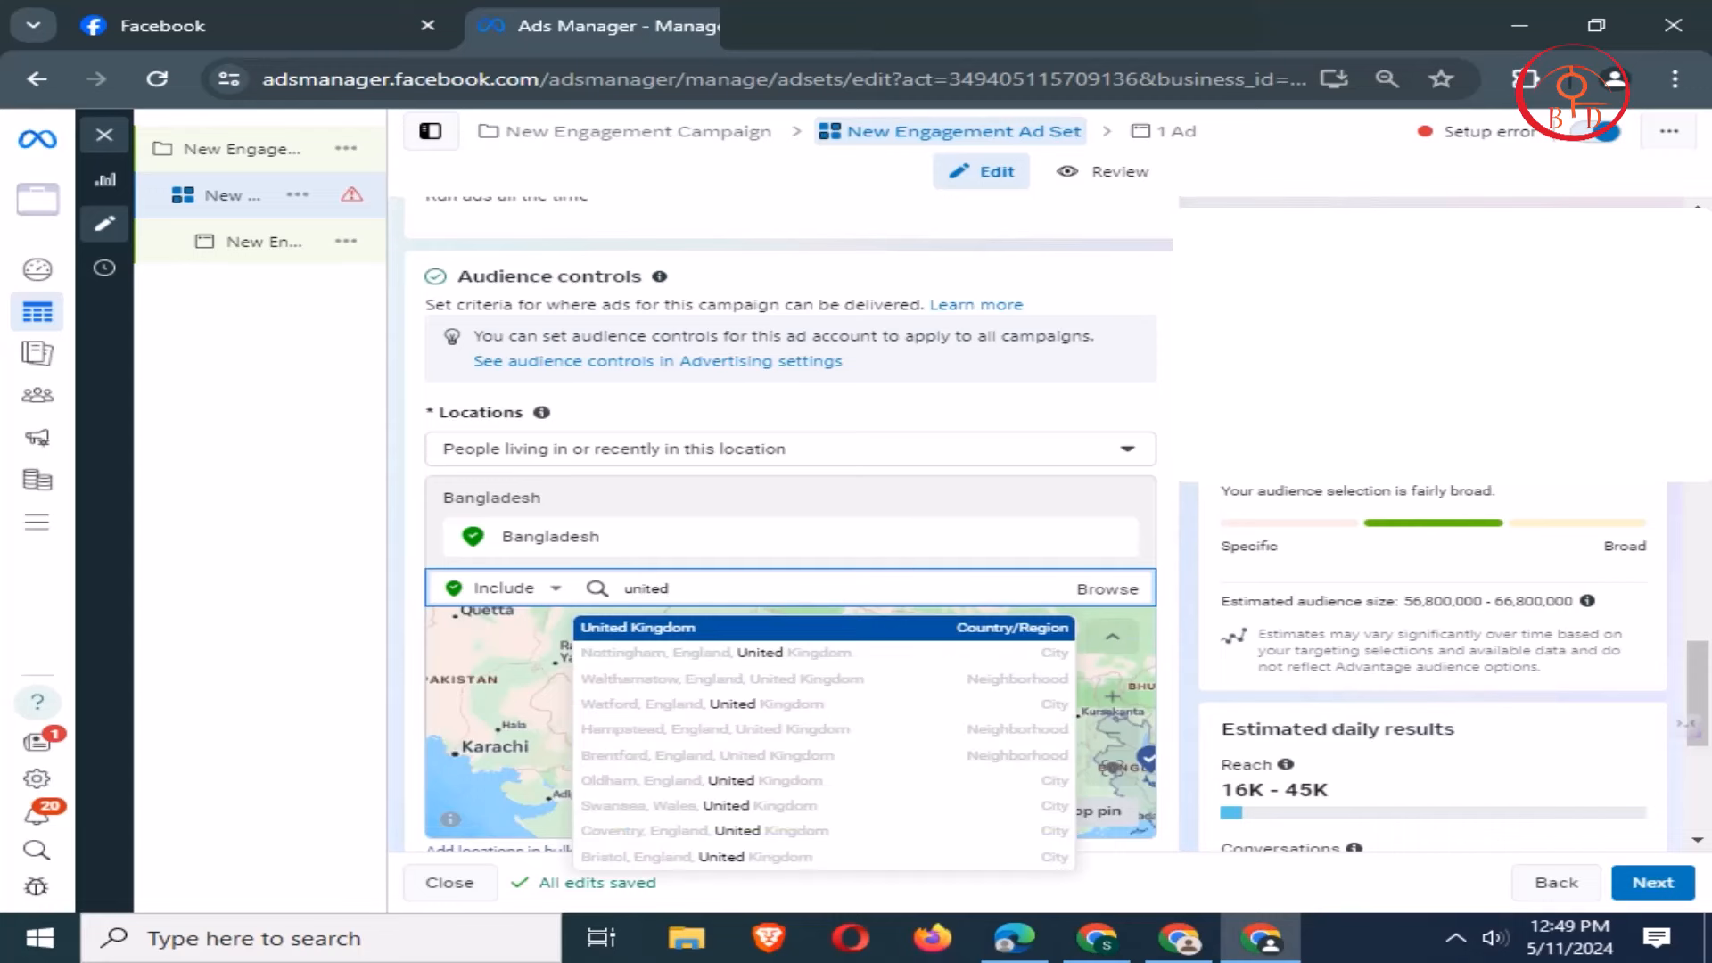
key(Return)
scroll(790, 526, down, 2)
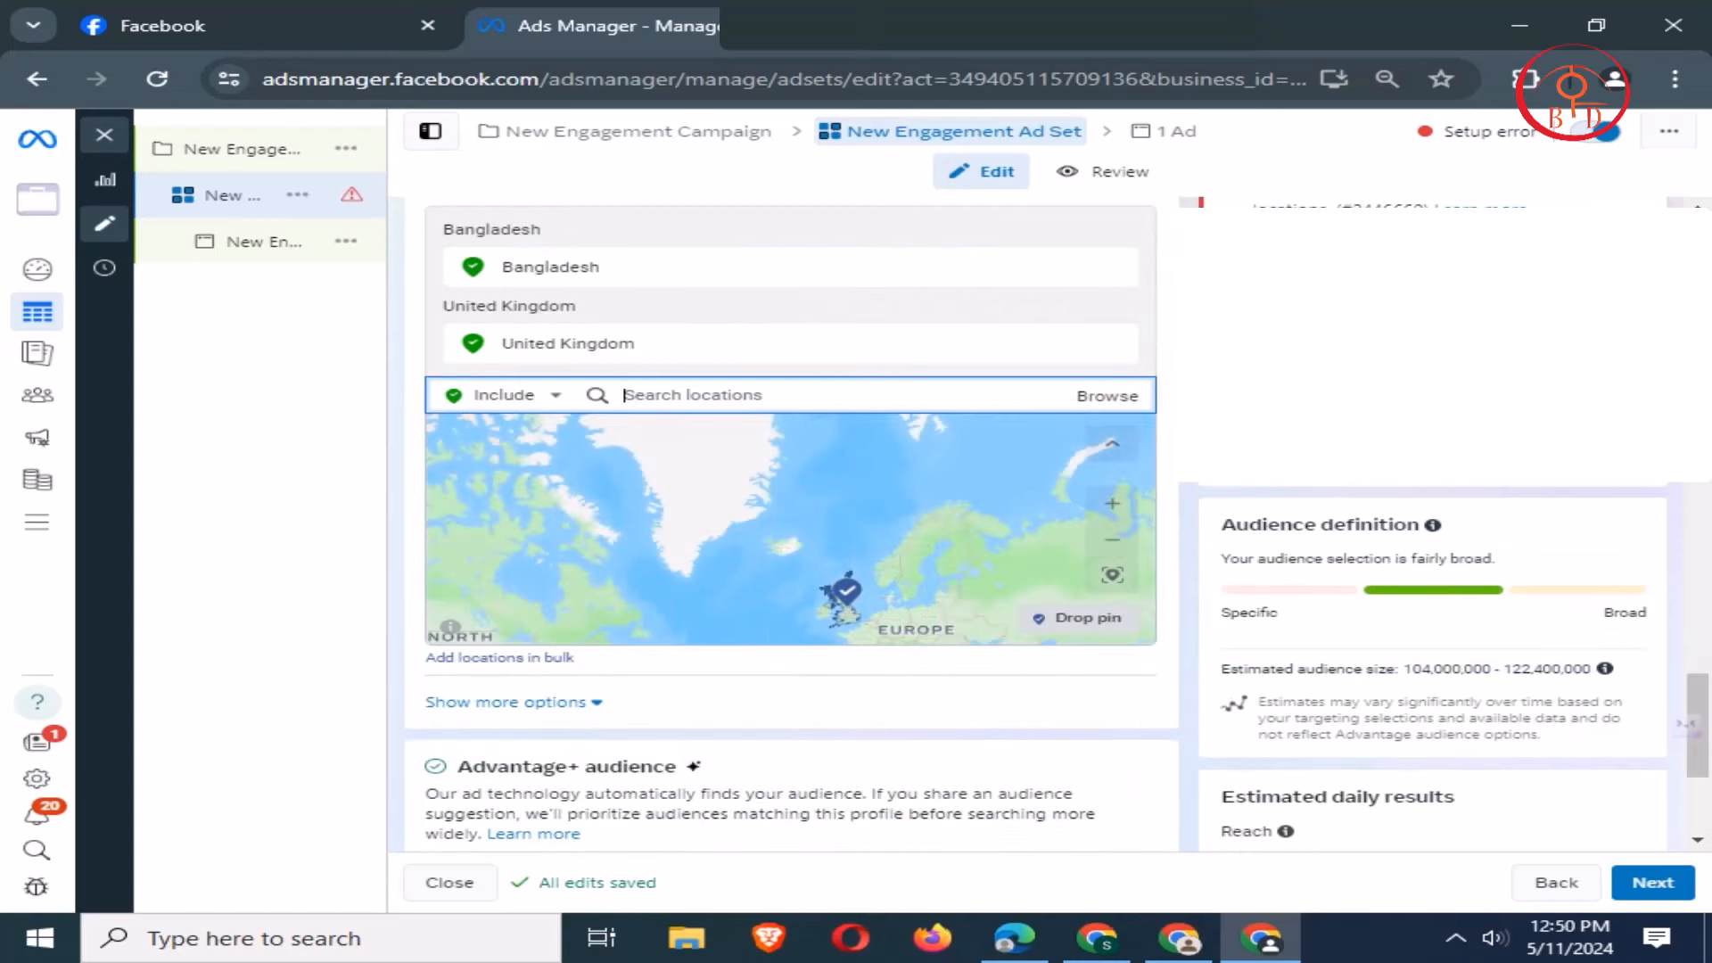
- Search locations for Bangladesh and include the suggestions Calle Bangladesh, Reynosa and Avenida Bangladesh, León, Guanajuato, Mexico
text(banf)
text(gladesh)
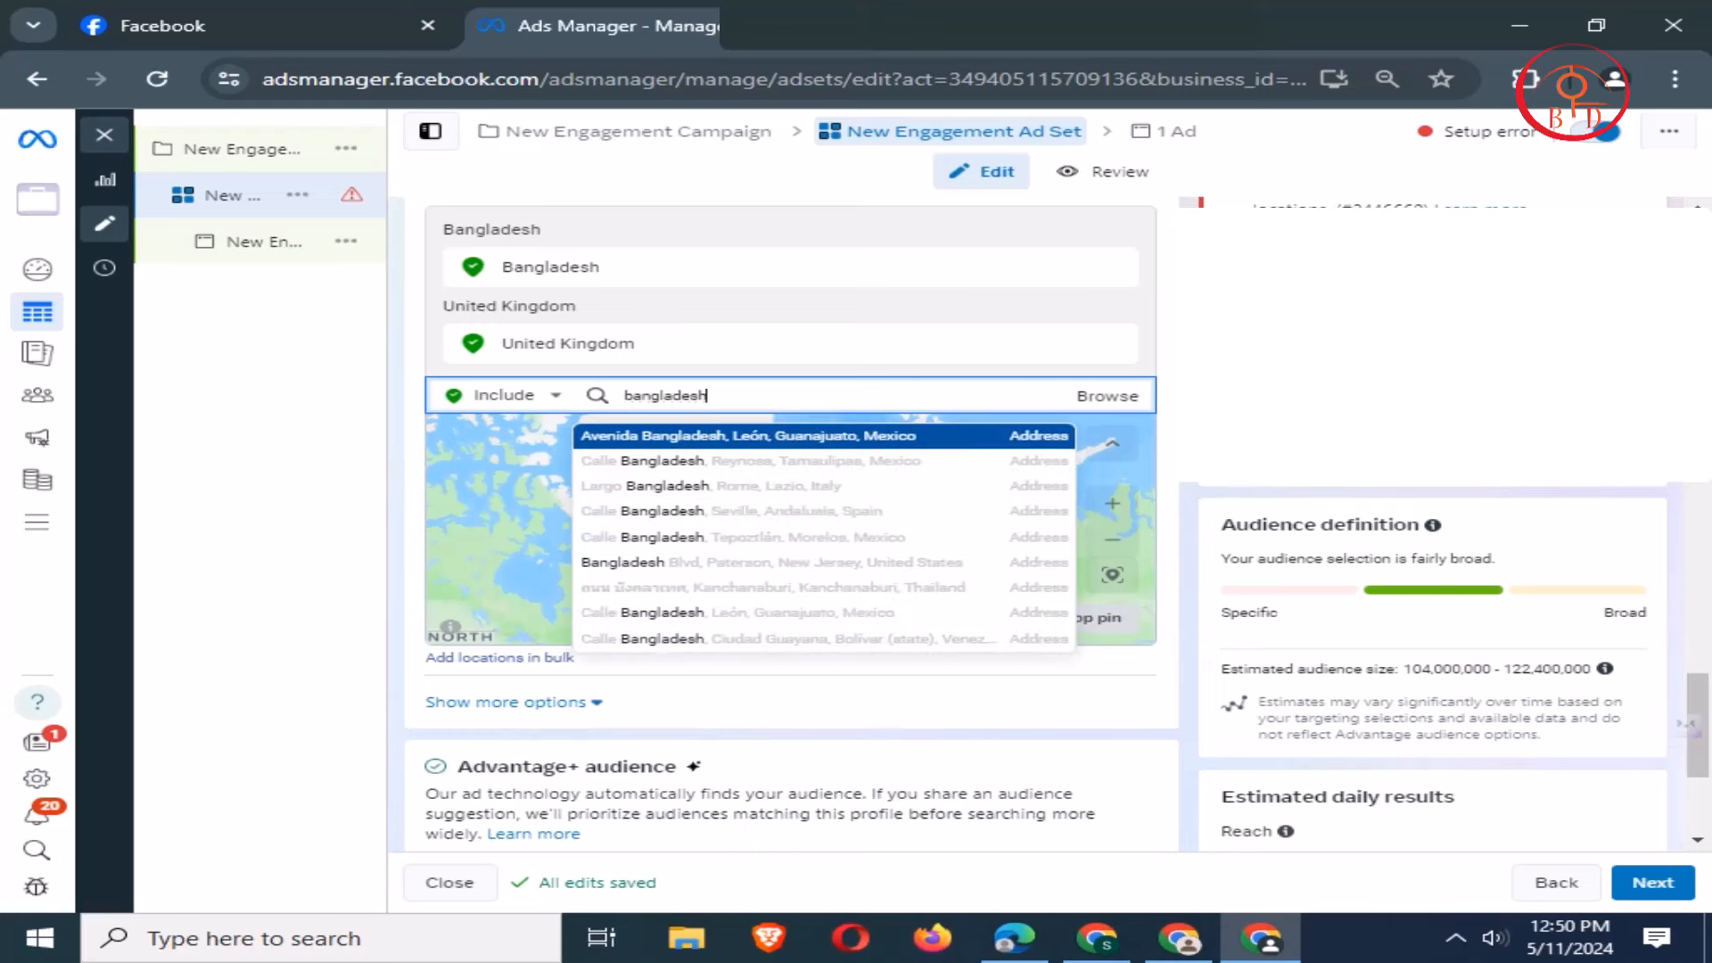
key(Down)
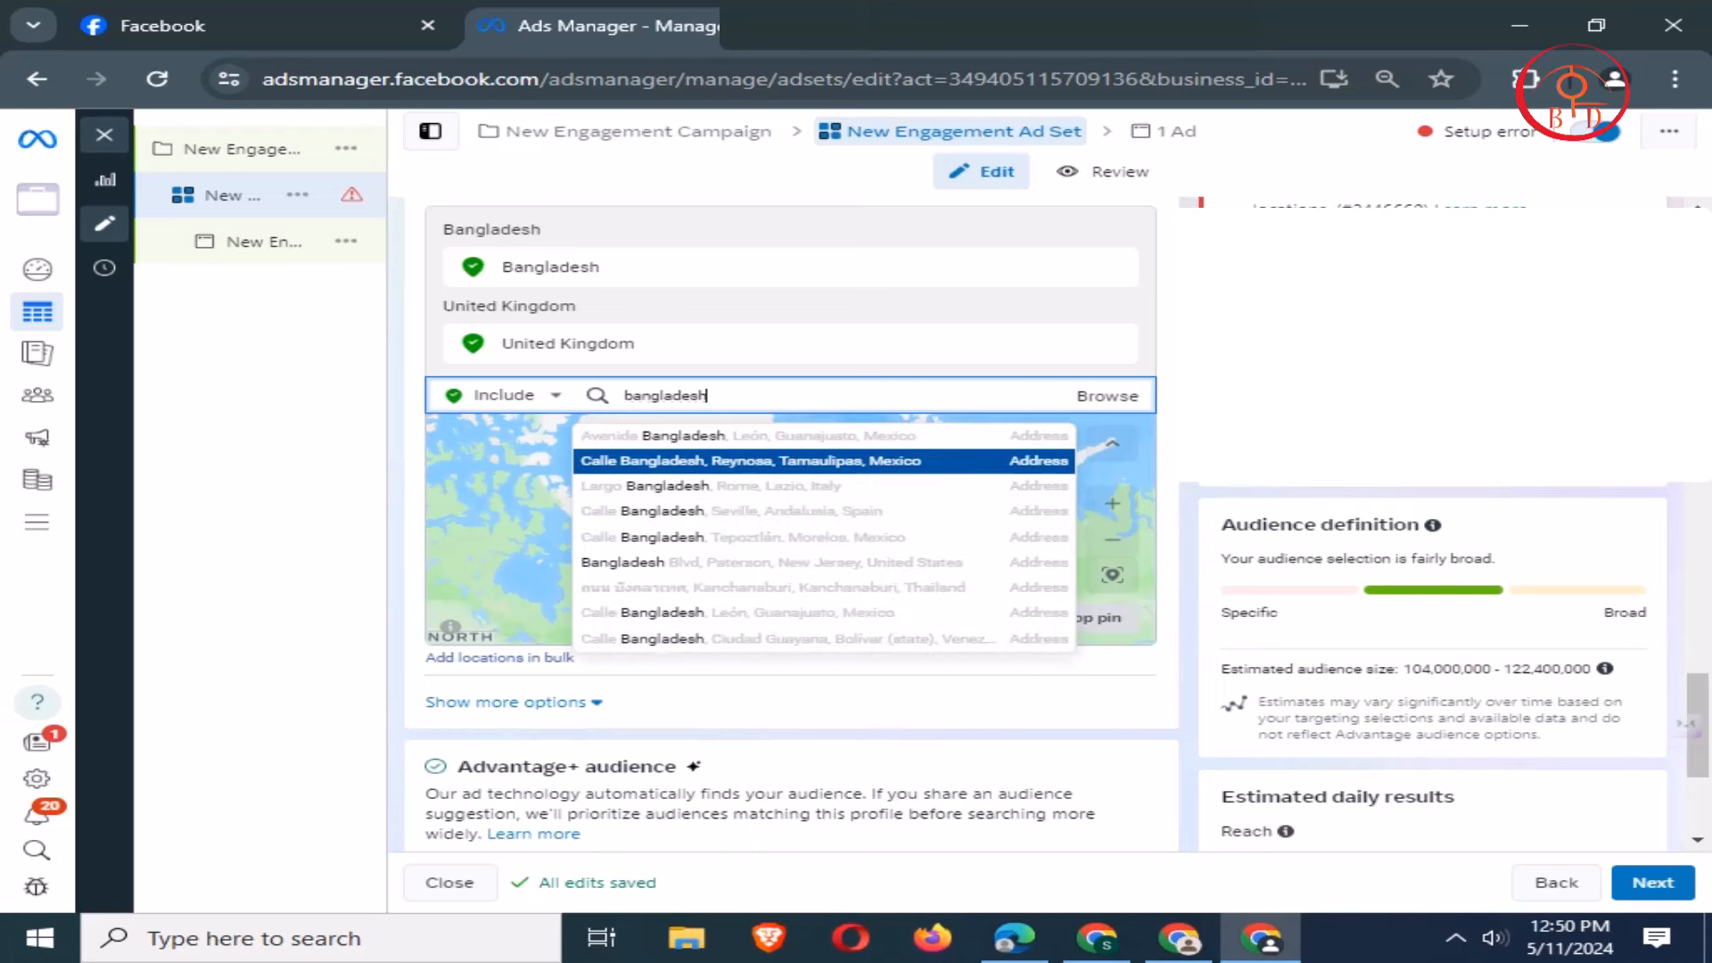
key(Return)
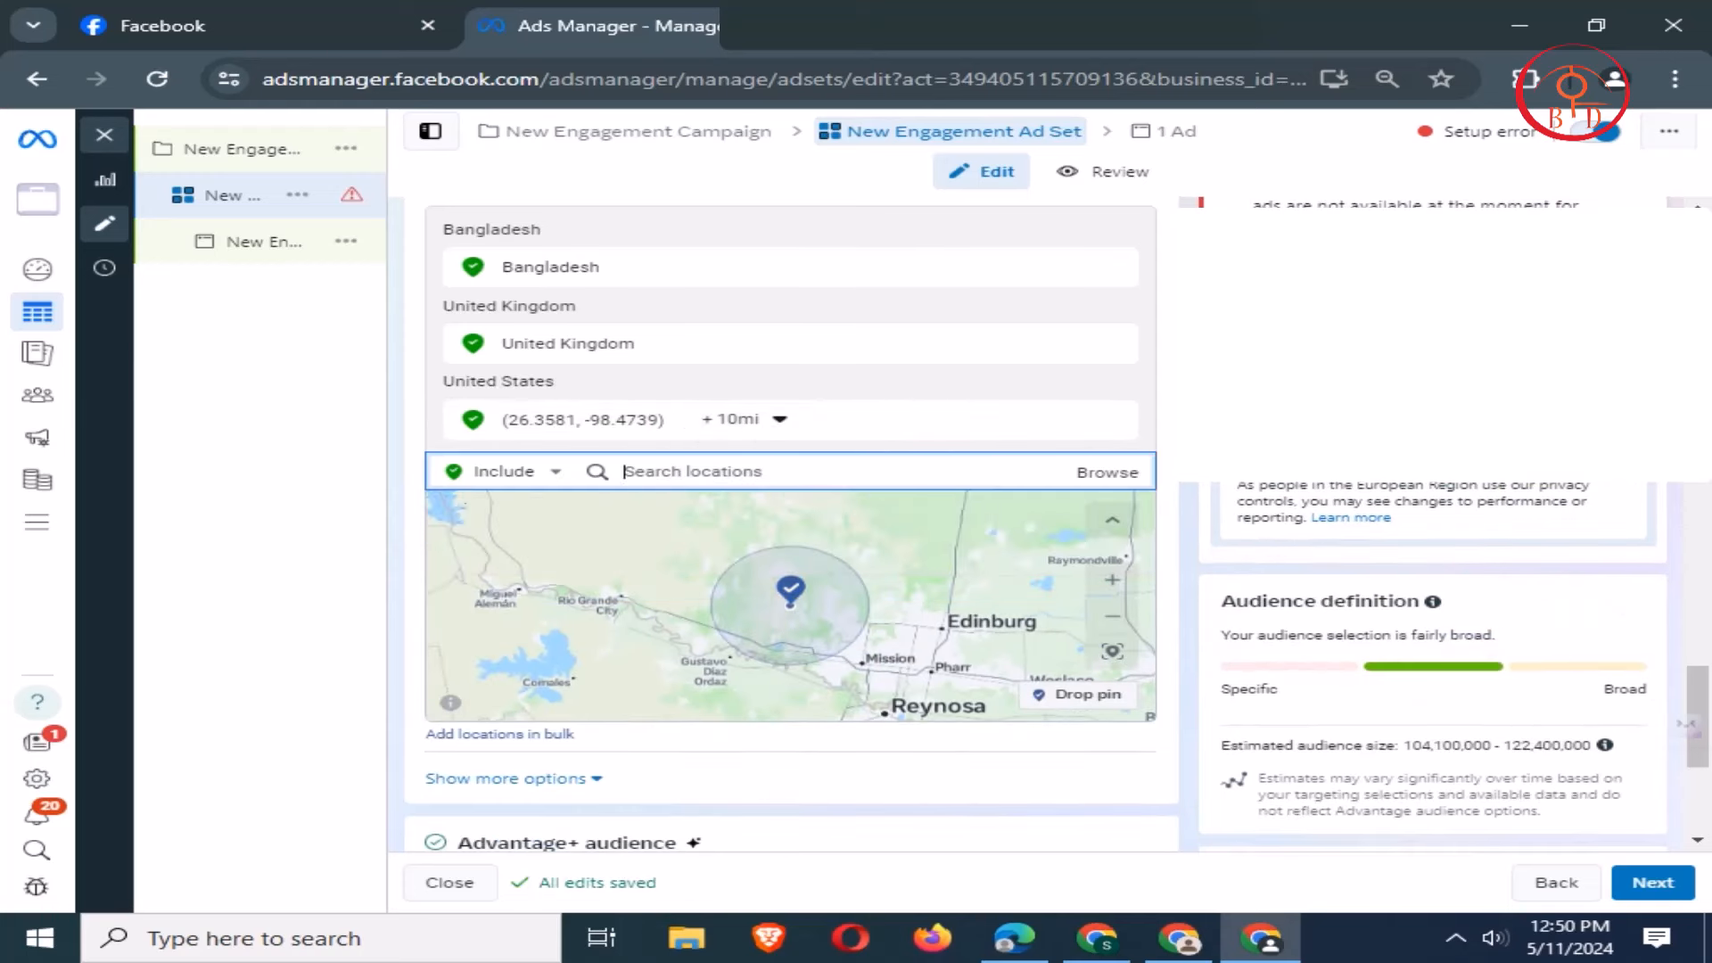
text(bangladesh)
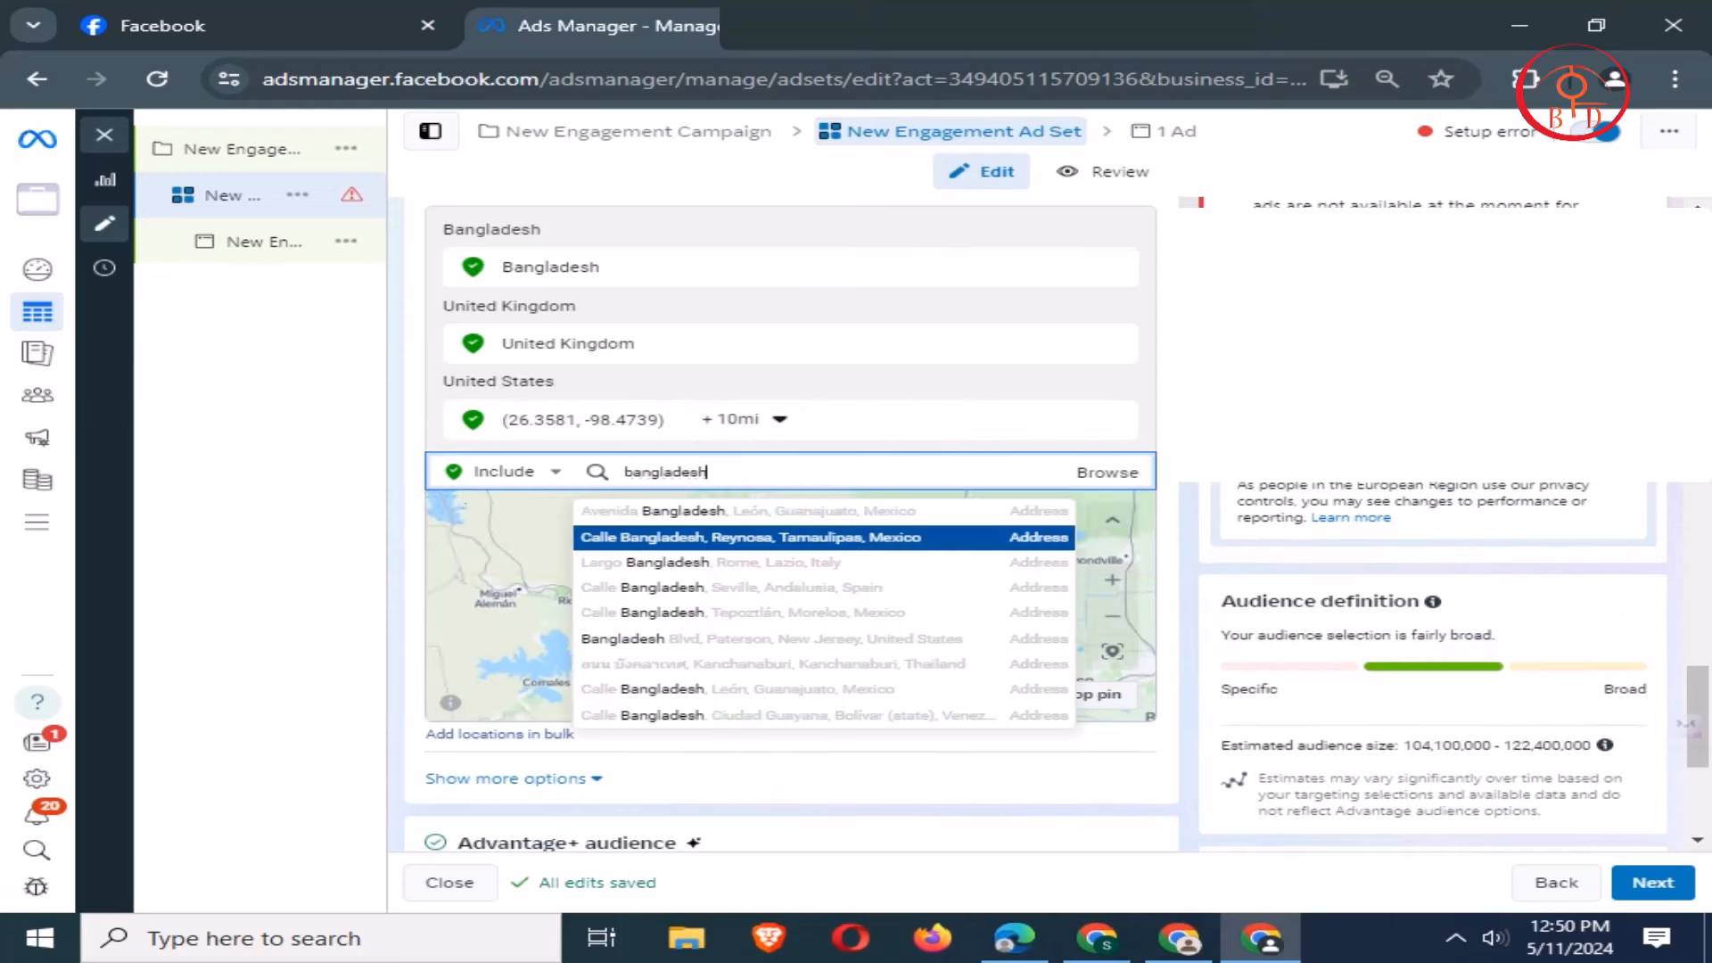
key(Return)
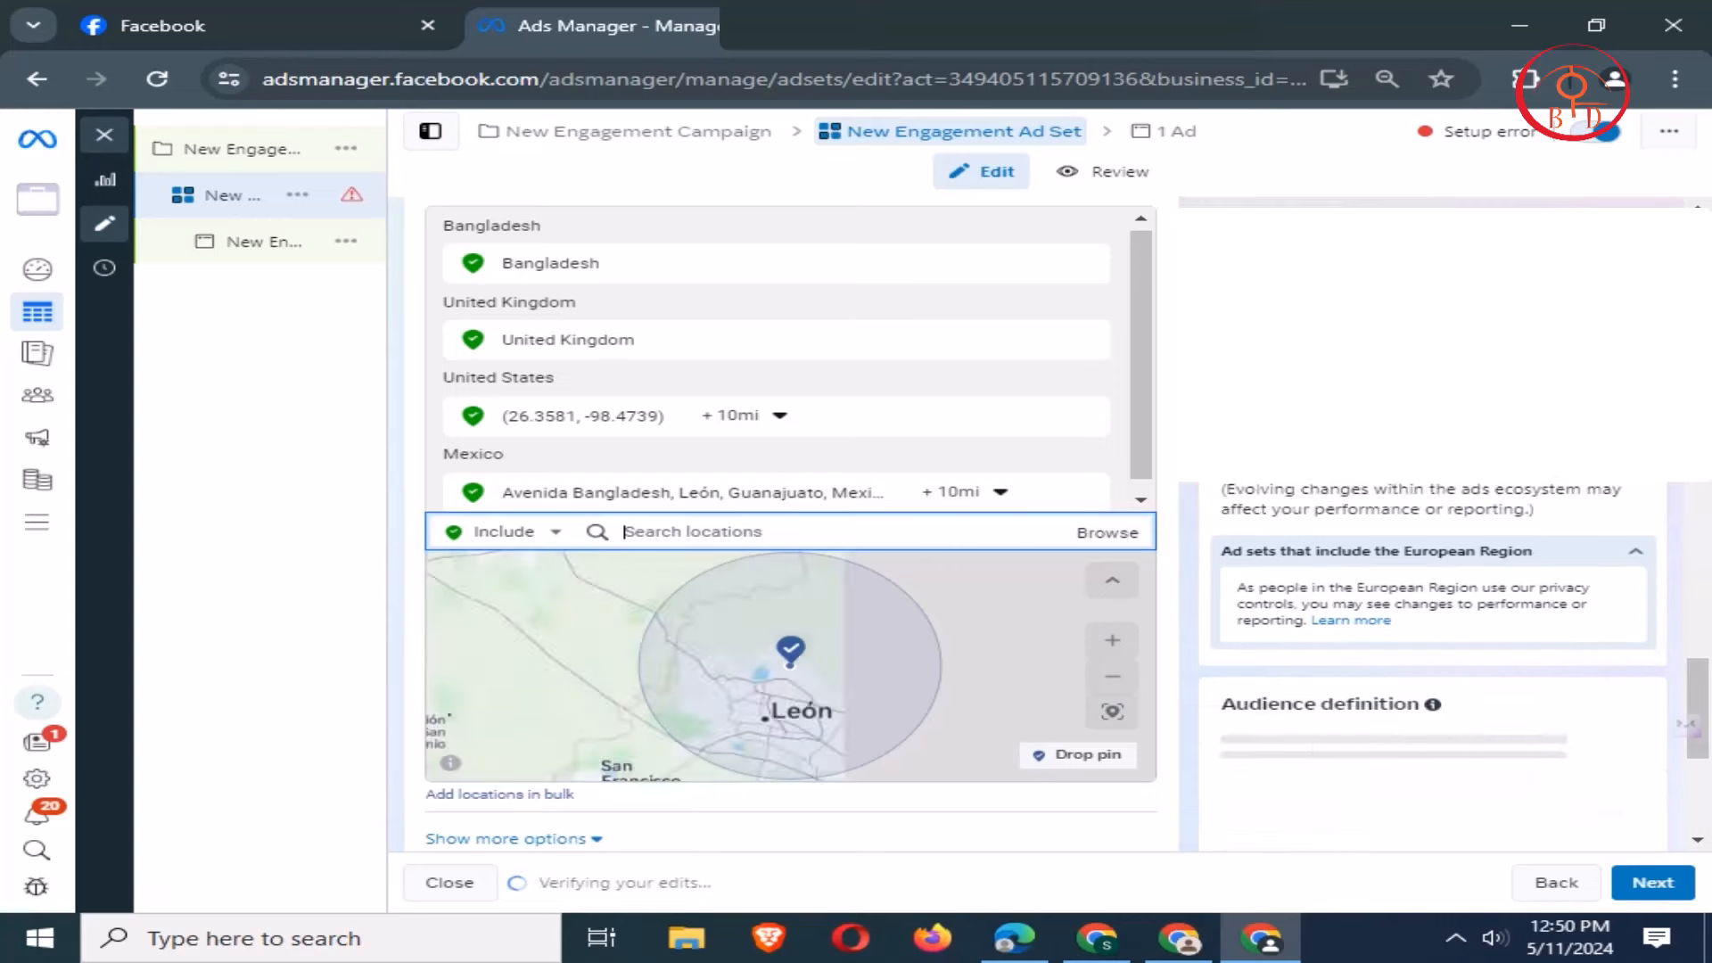
- Remove United Kingdom, the United States coordinate pin and Avenida Bangladesh, León from the included audience locations, leaving only Bangladesh
scroll(790, 410, down, 3)
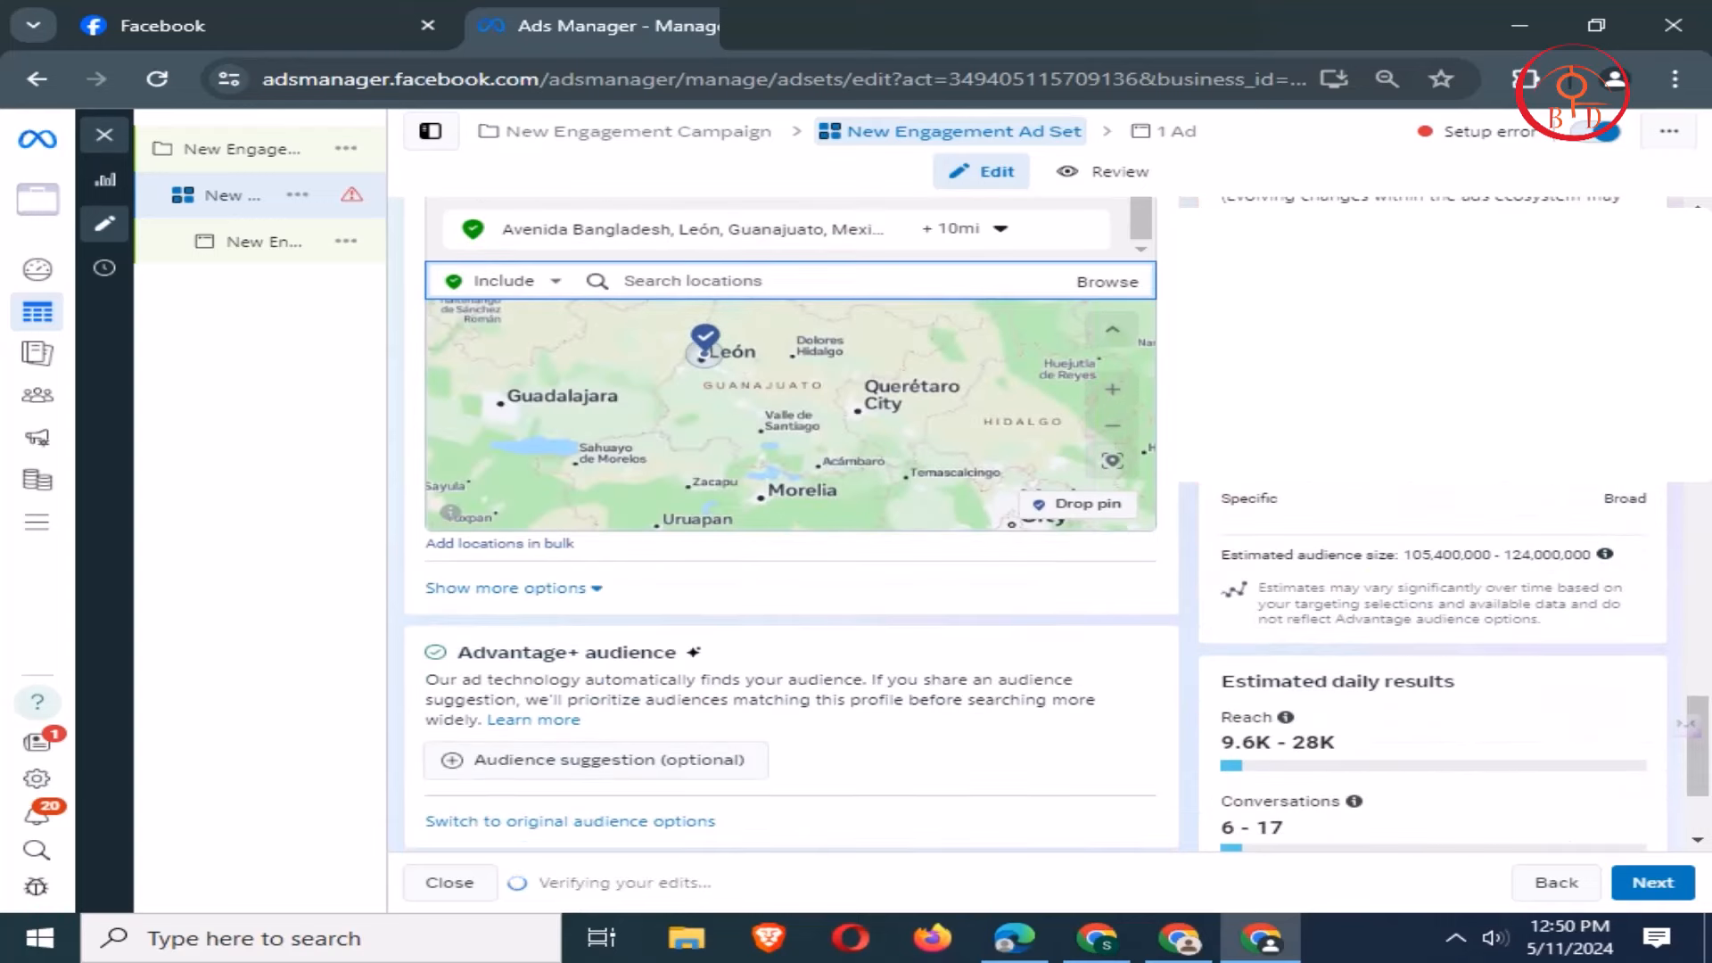
scroll(790, 526, down, 2)
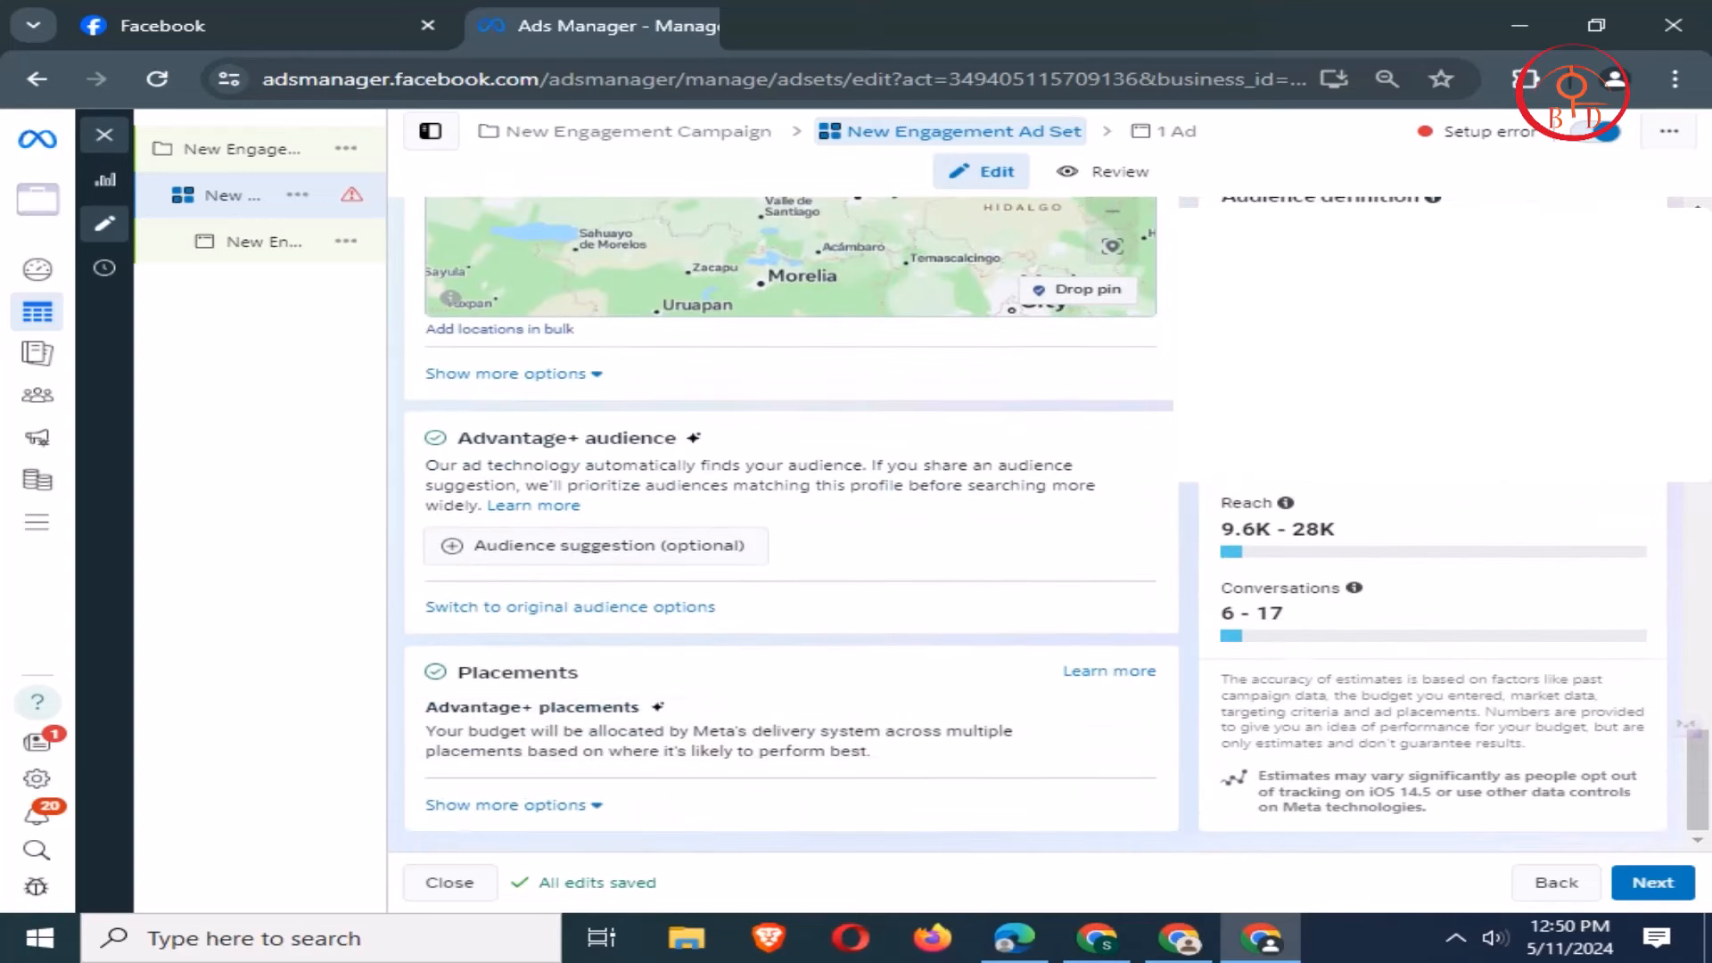
scroll(790, 521, up, 5)
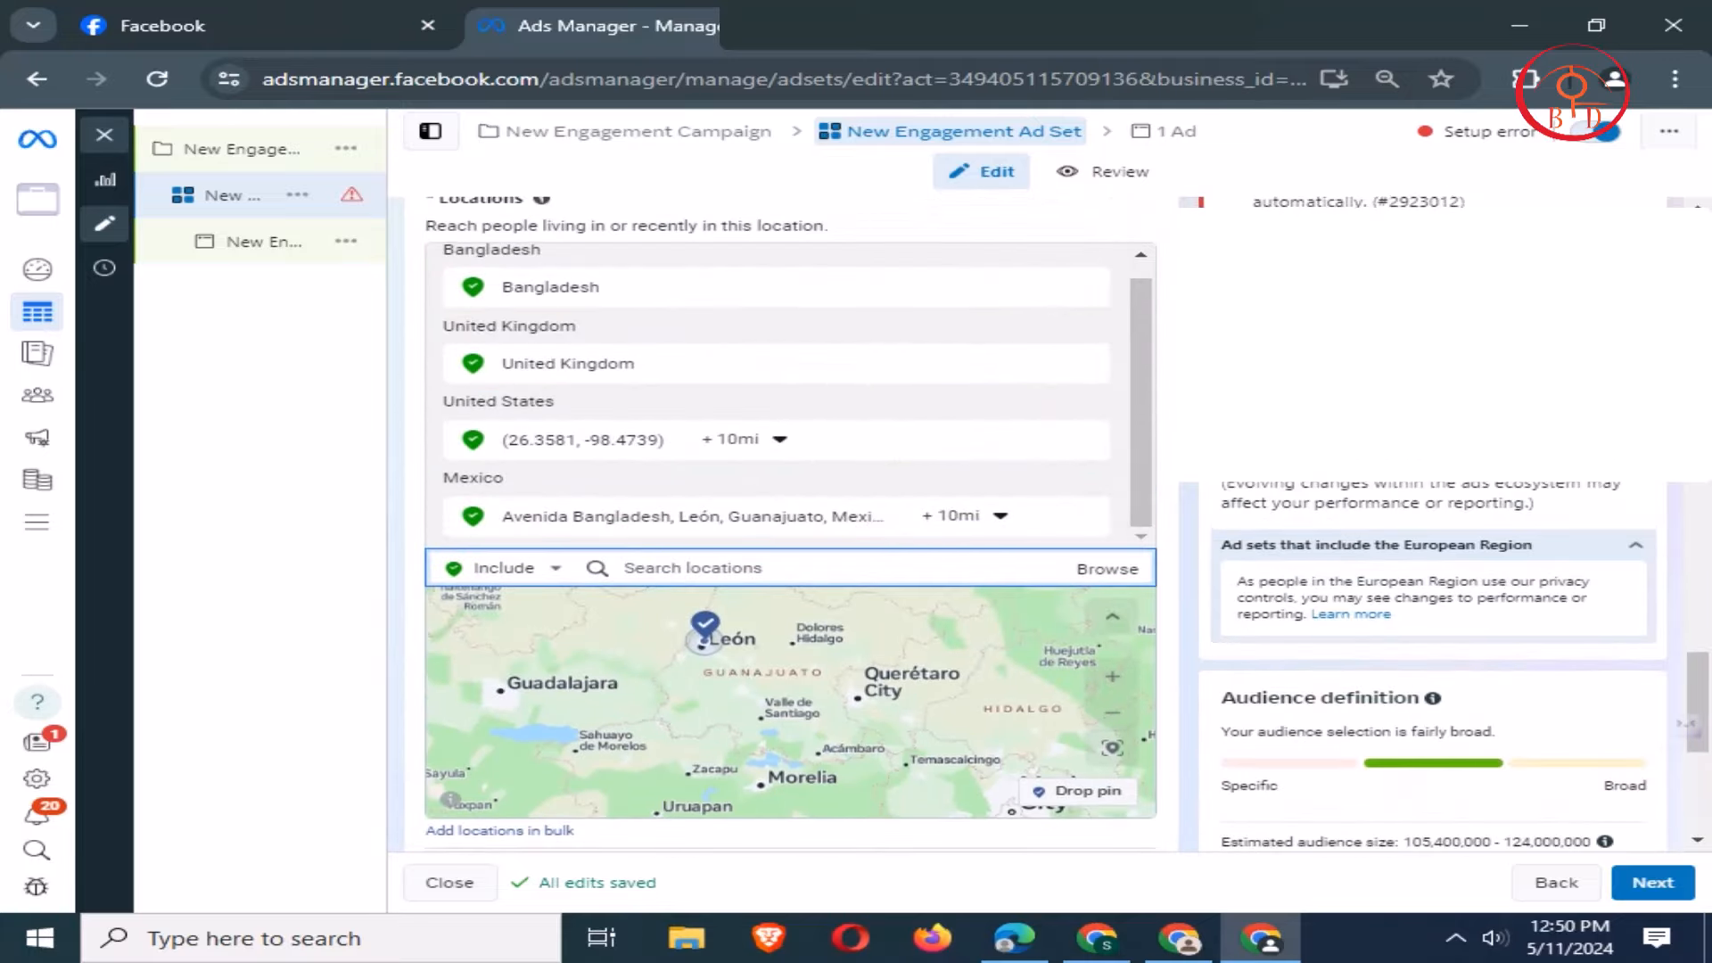
scroll(789, 526, down, 4)
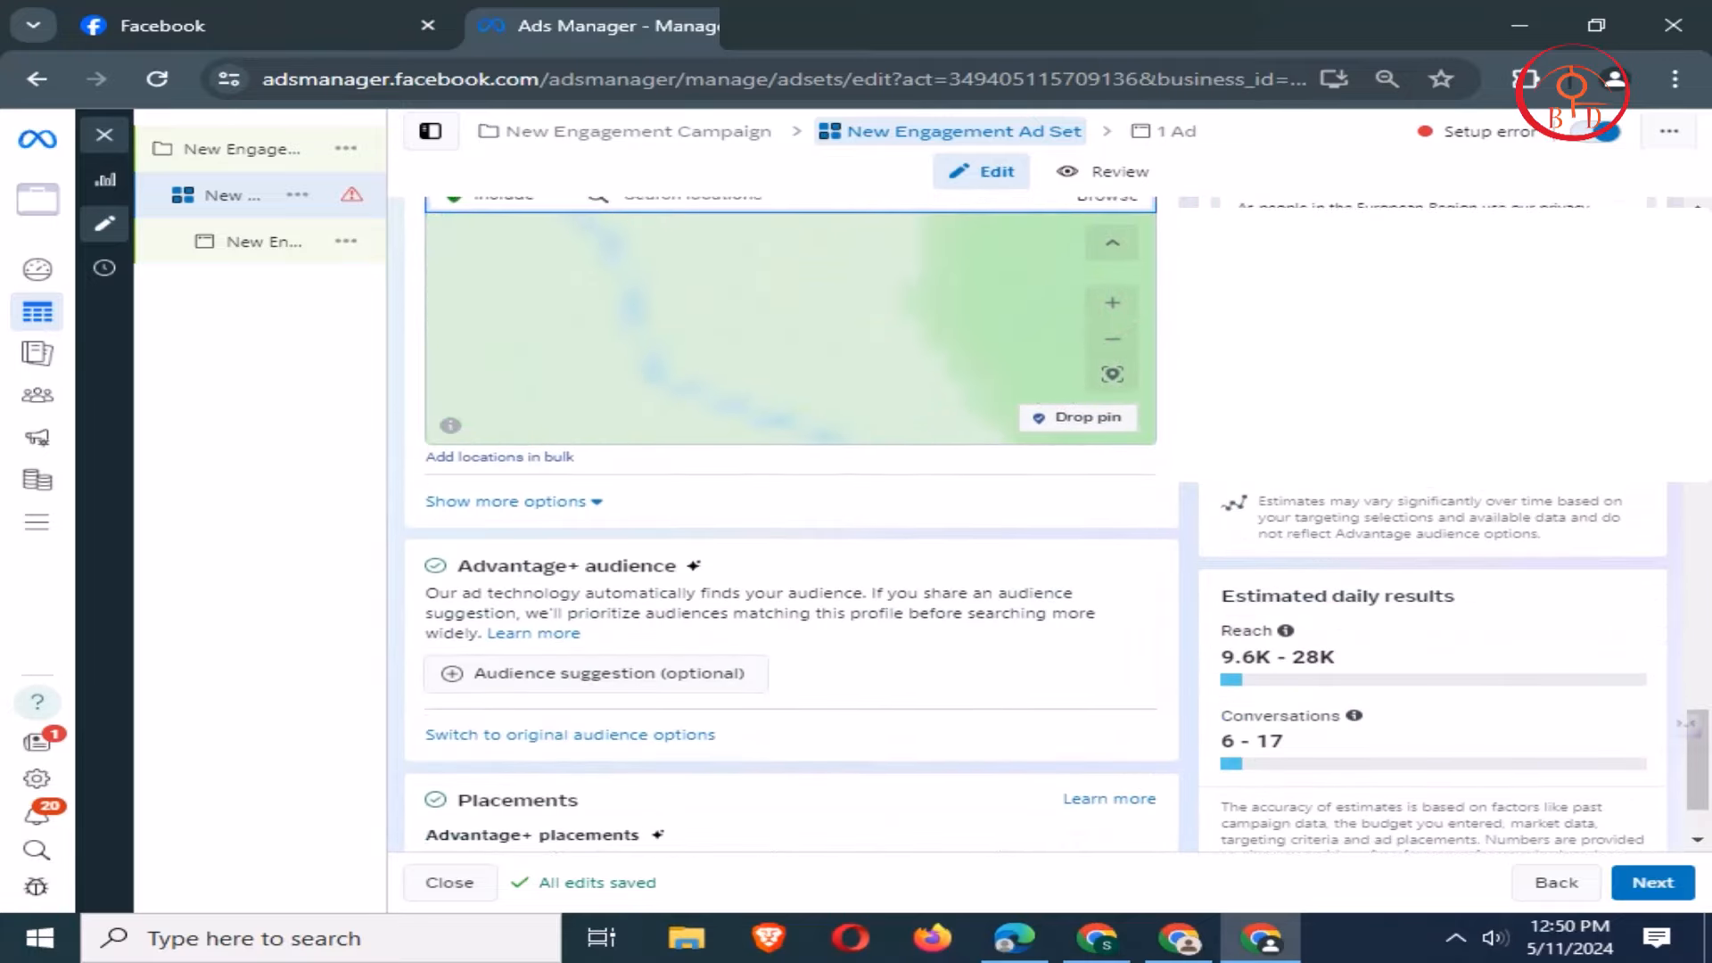
scroll(790, 521, up, 4)
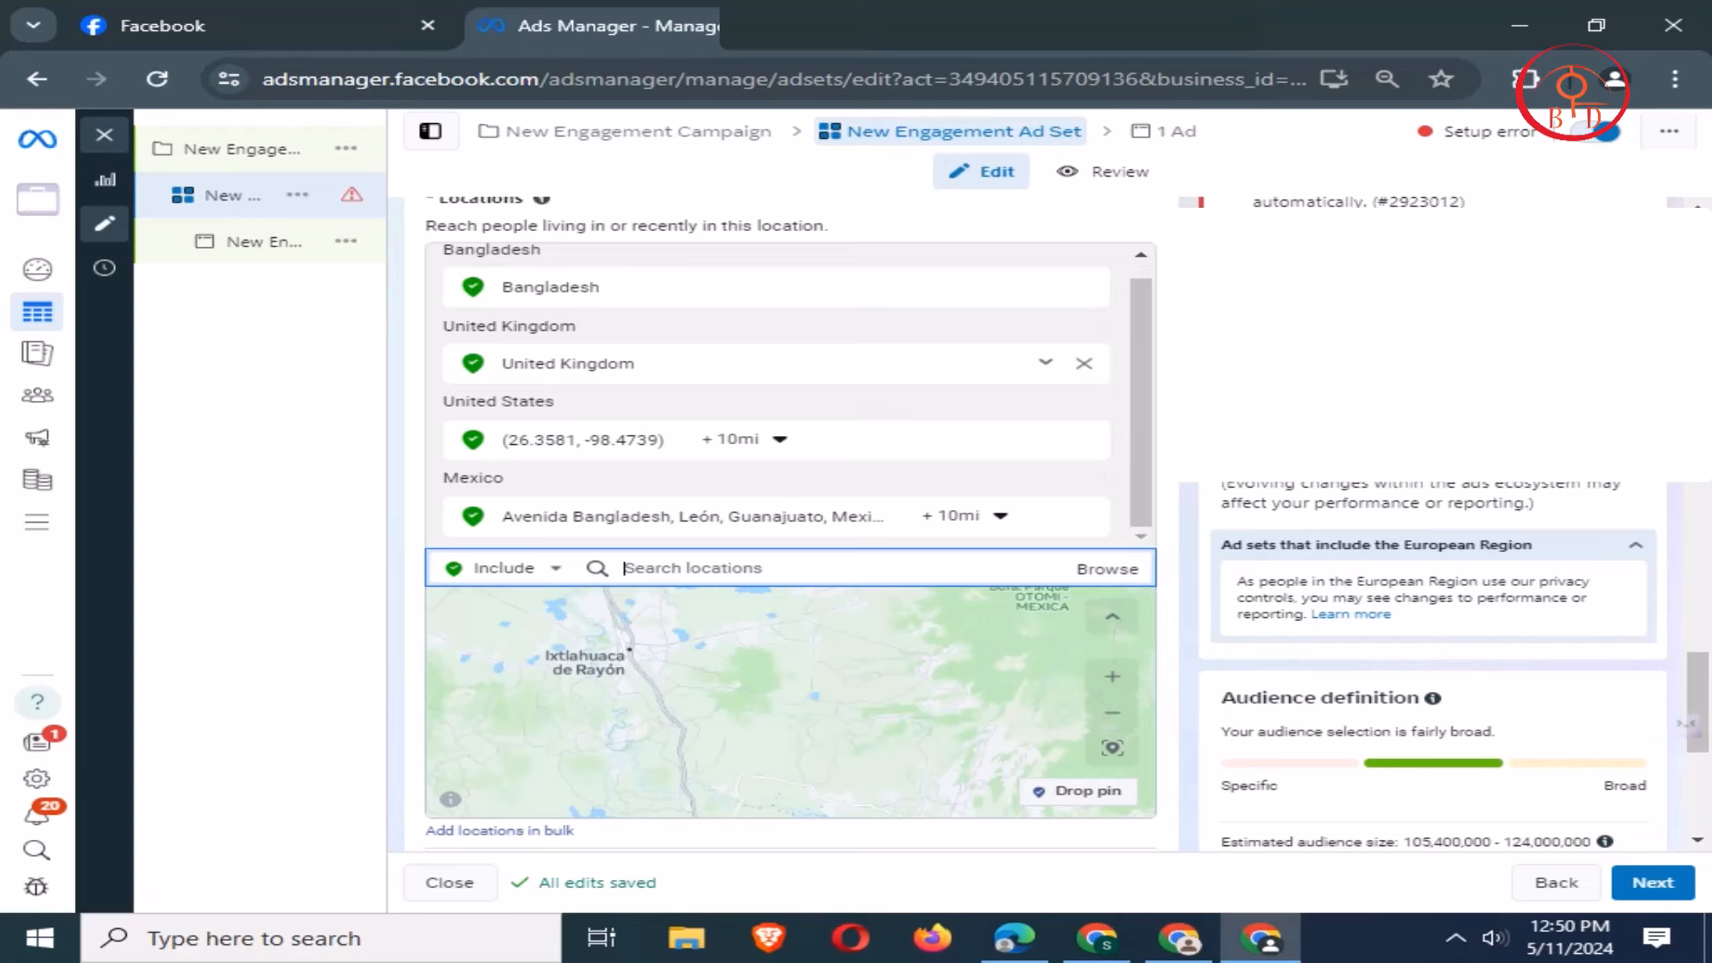
click(1083, 363)
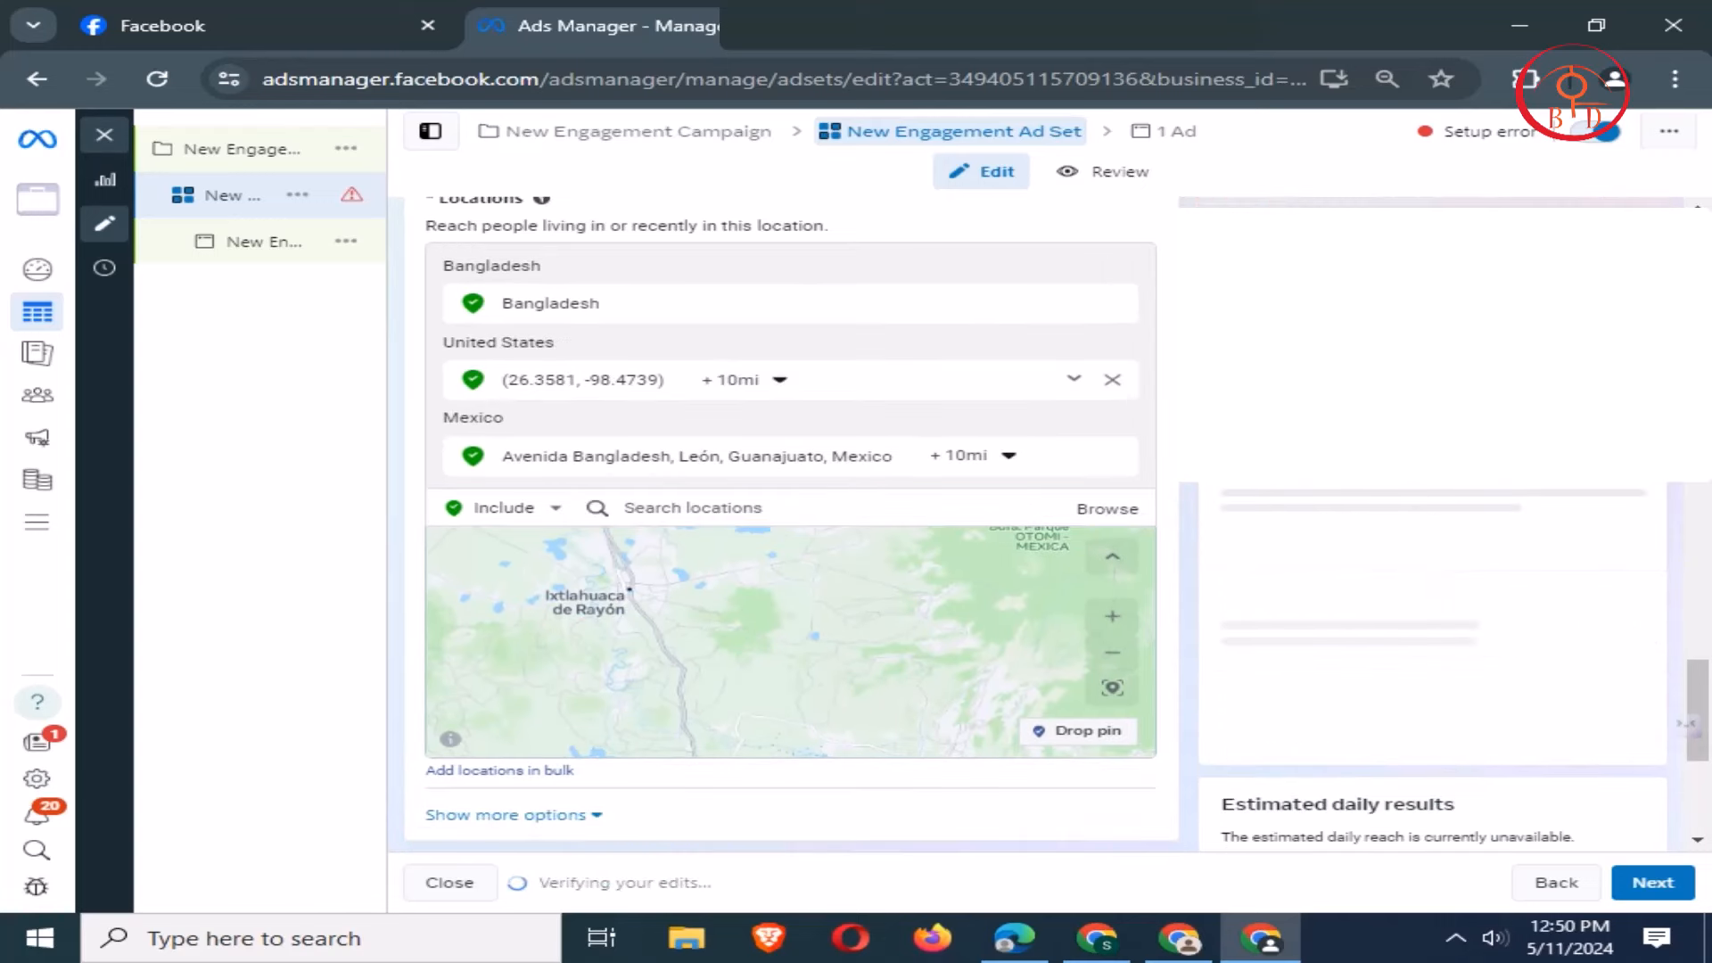
click(1112, 378)
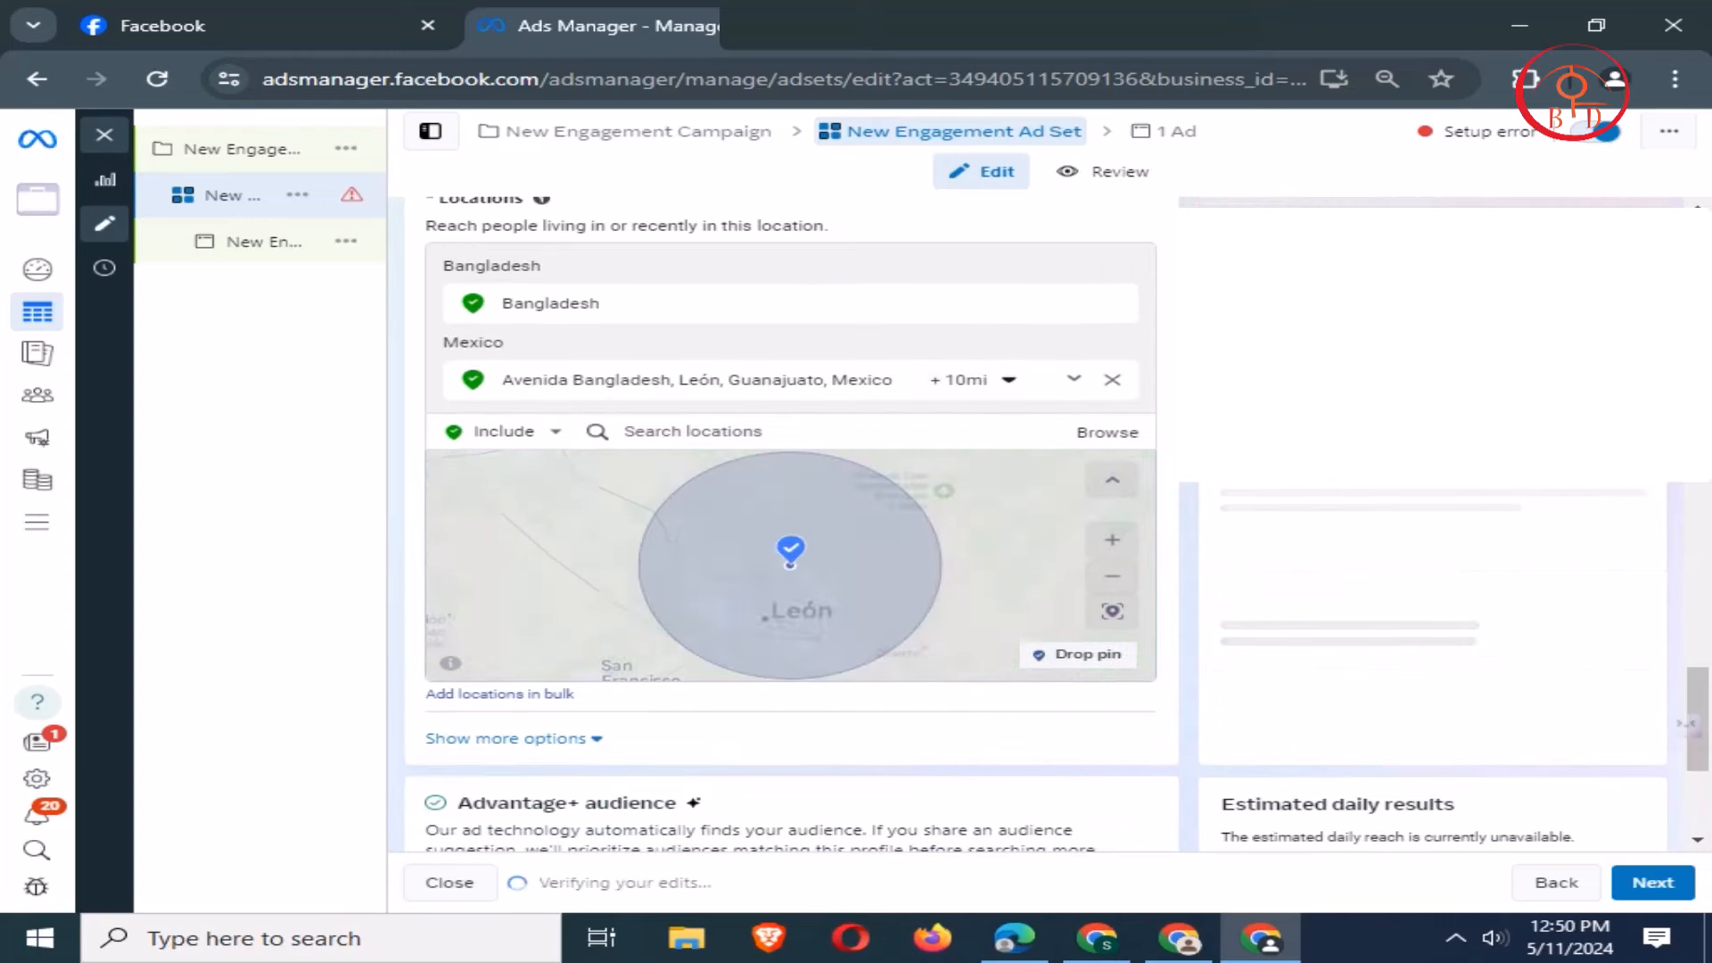
click(1112, 379)
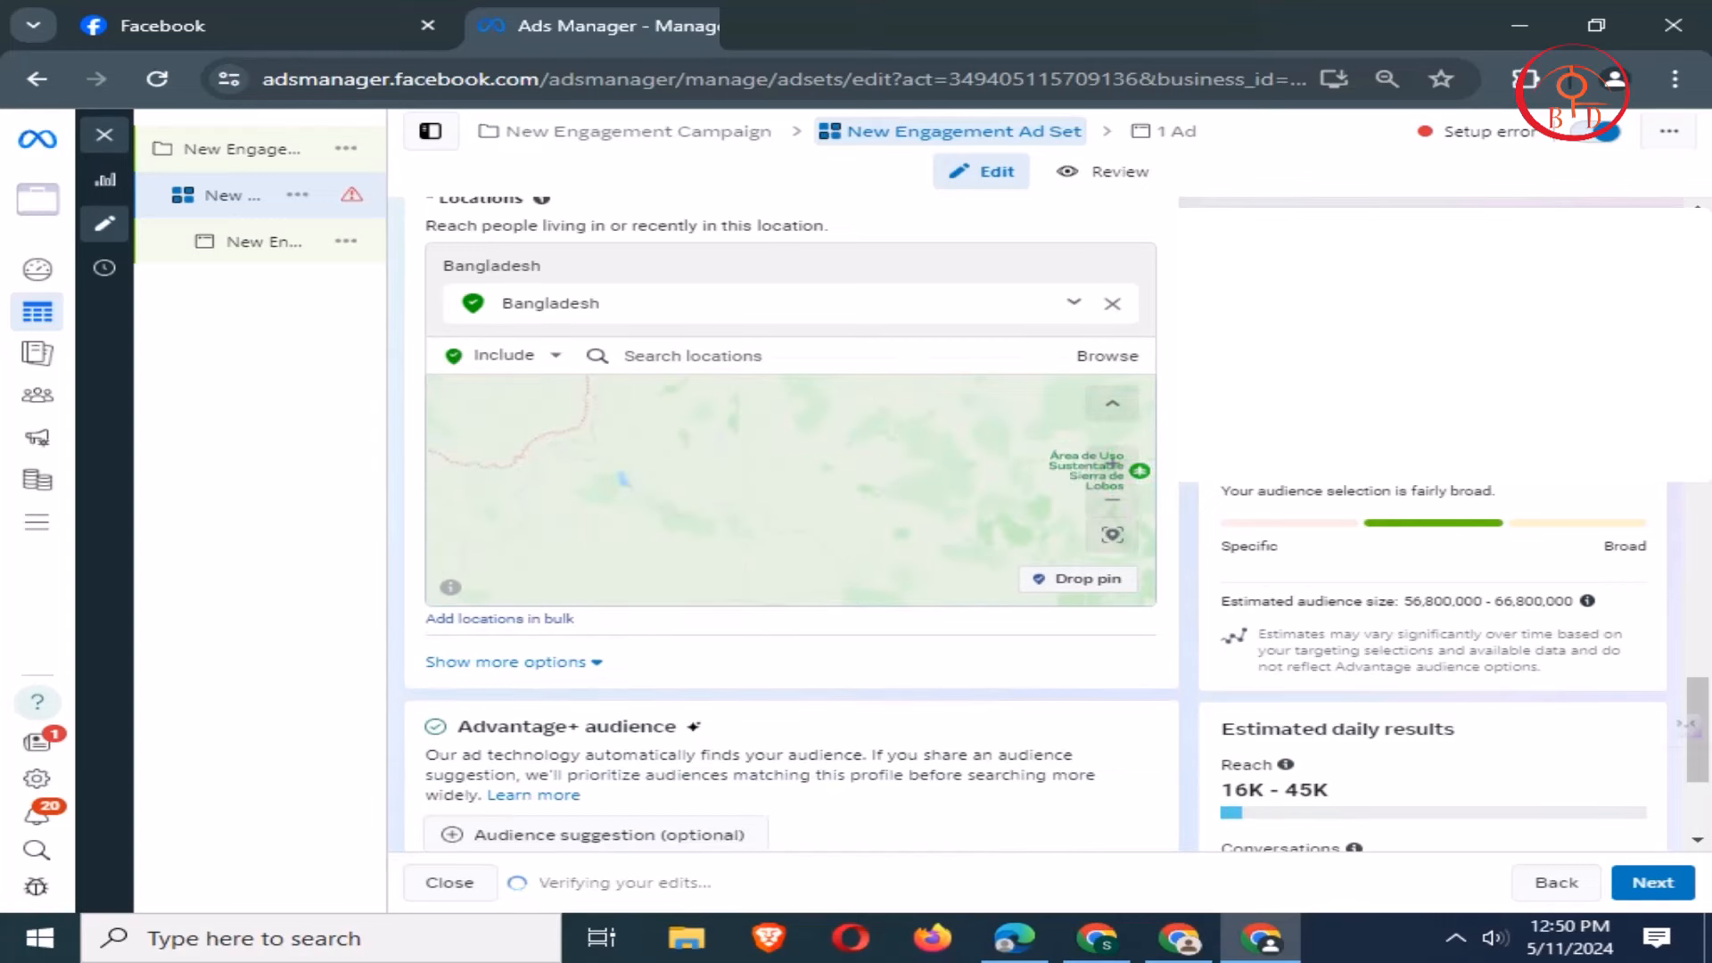
- Expand the additional audience options, open the minimum age for editing and look over the available ages
scroll(790, 526, down, 1)
scroll(596, 546, down, 1)
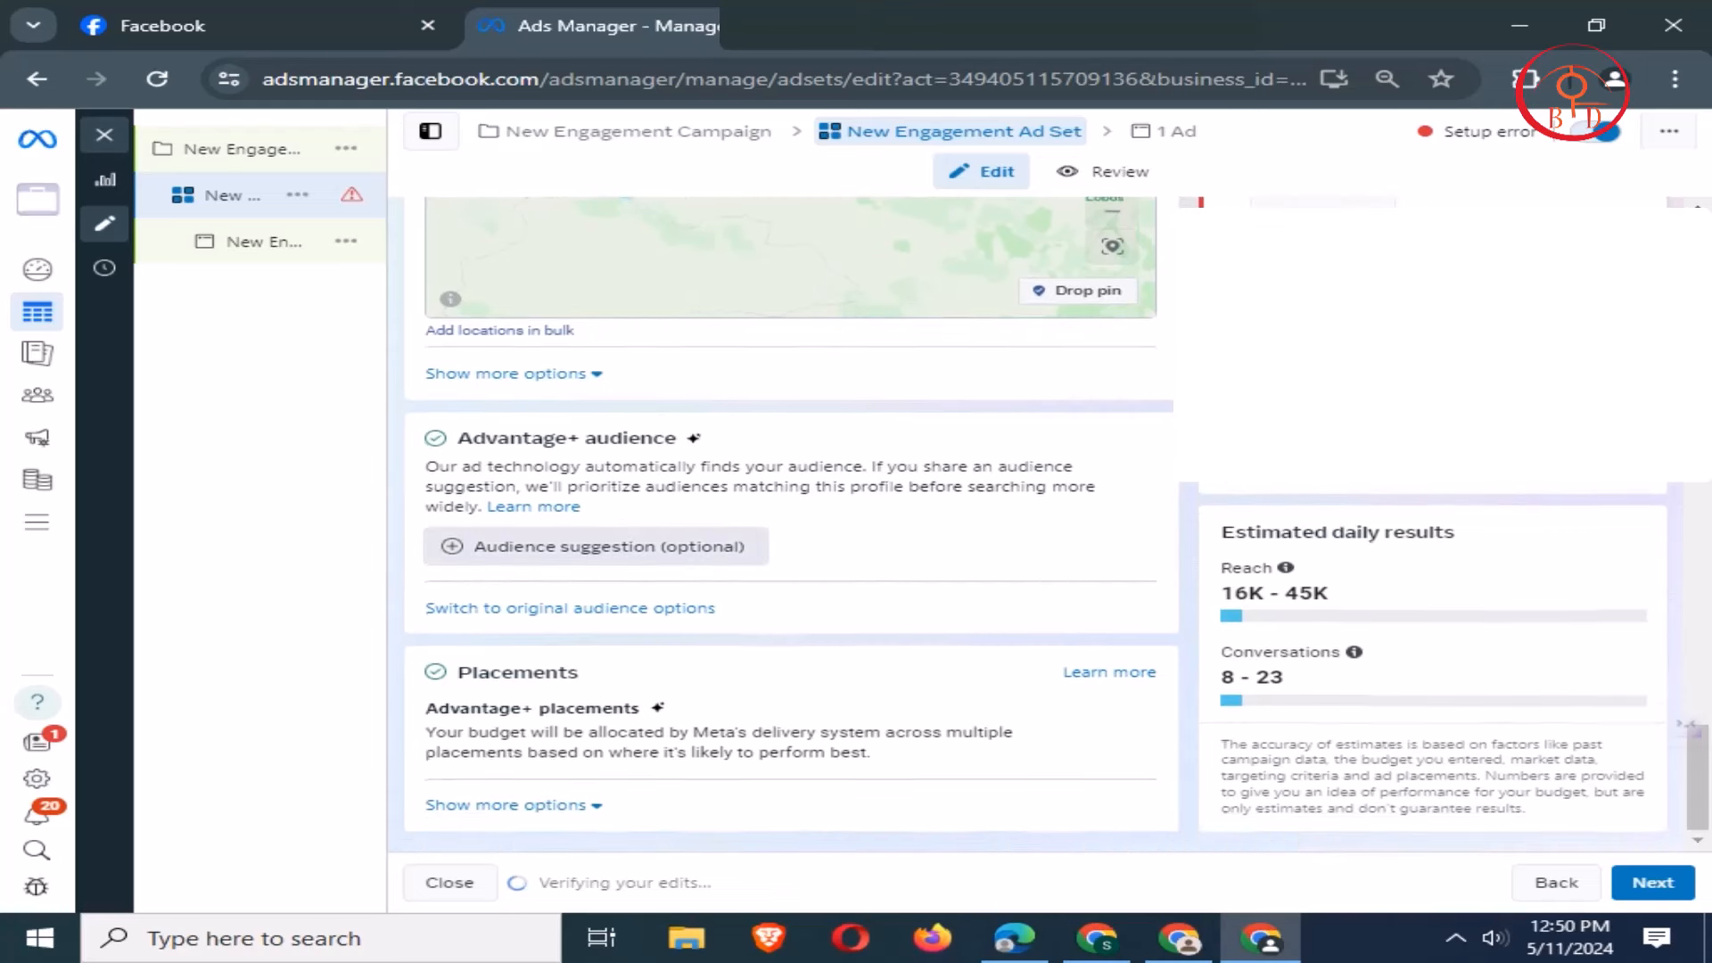
scroll(789, 517, up, 3)
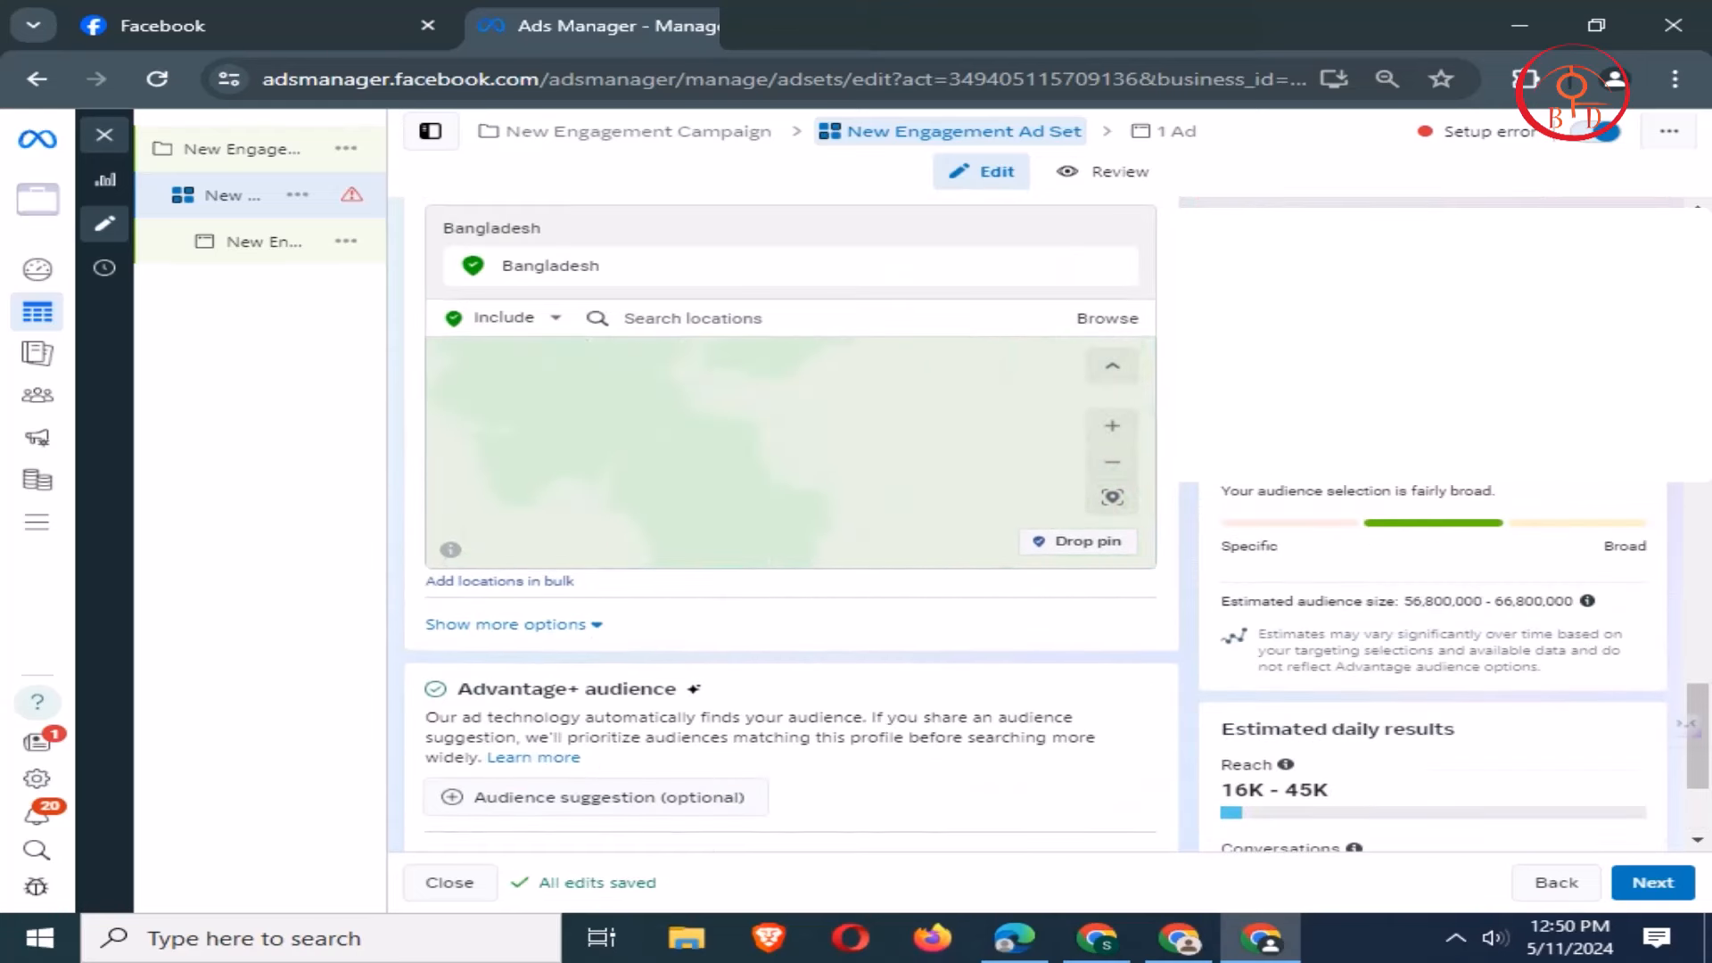
scroll(500, 535, down, 2)
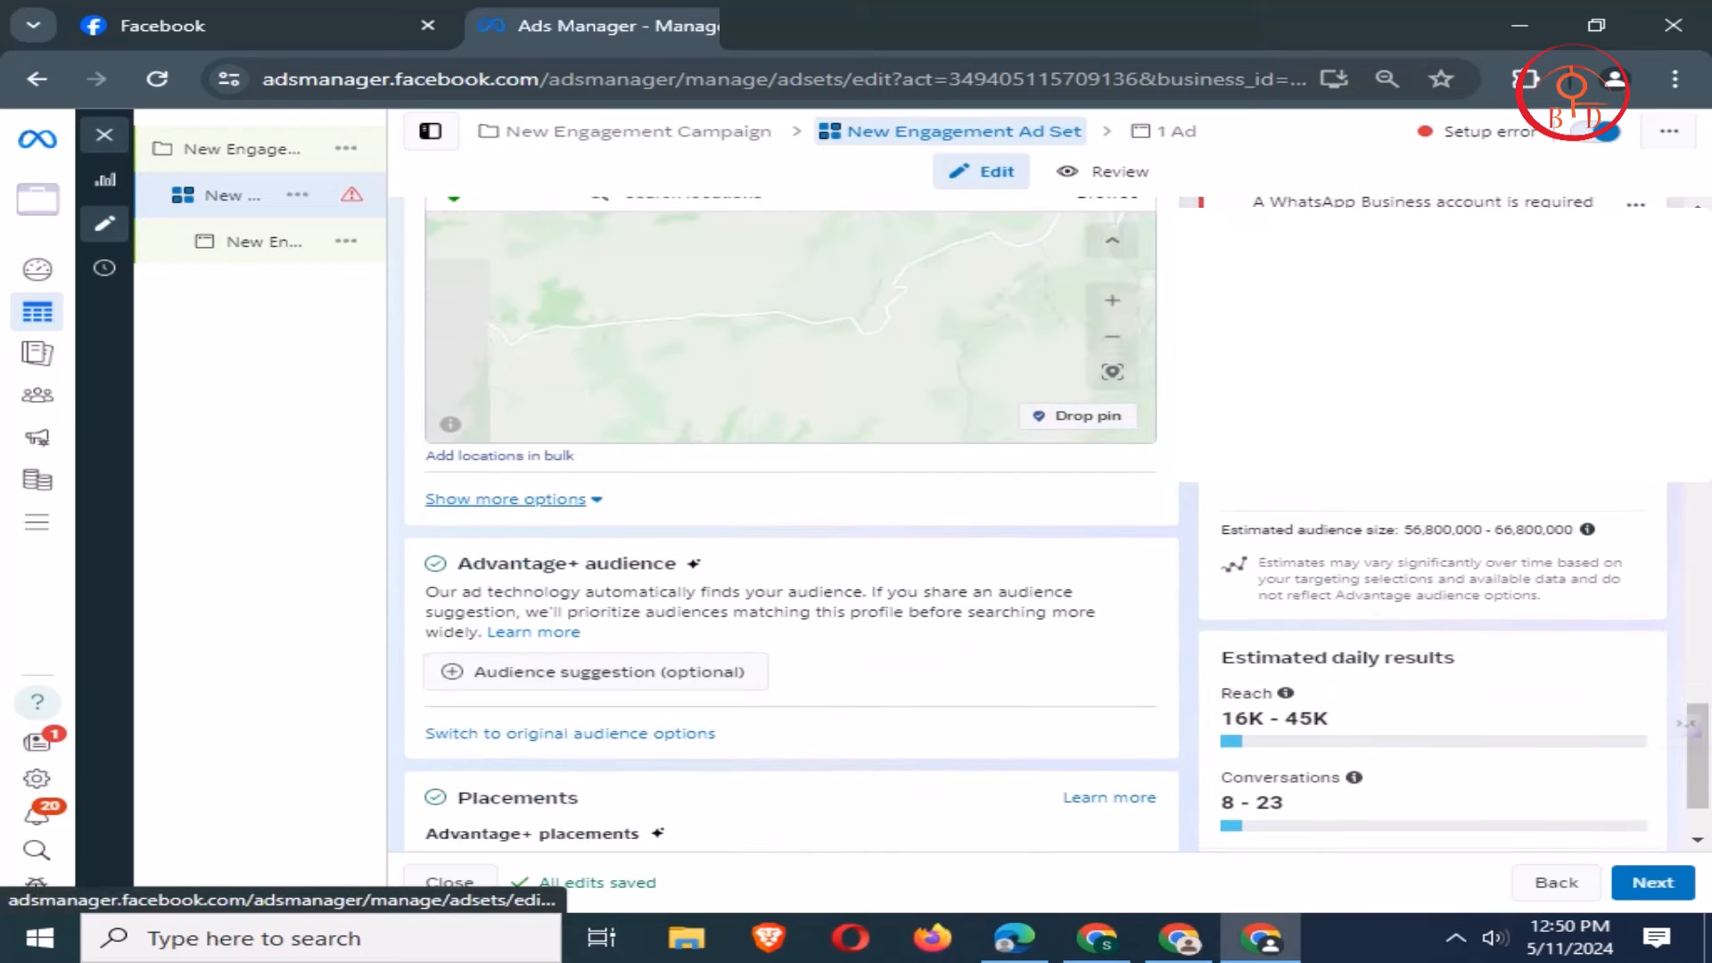
click(481, 499)
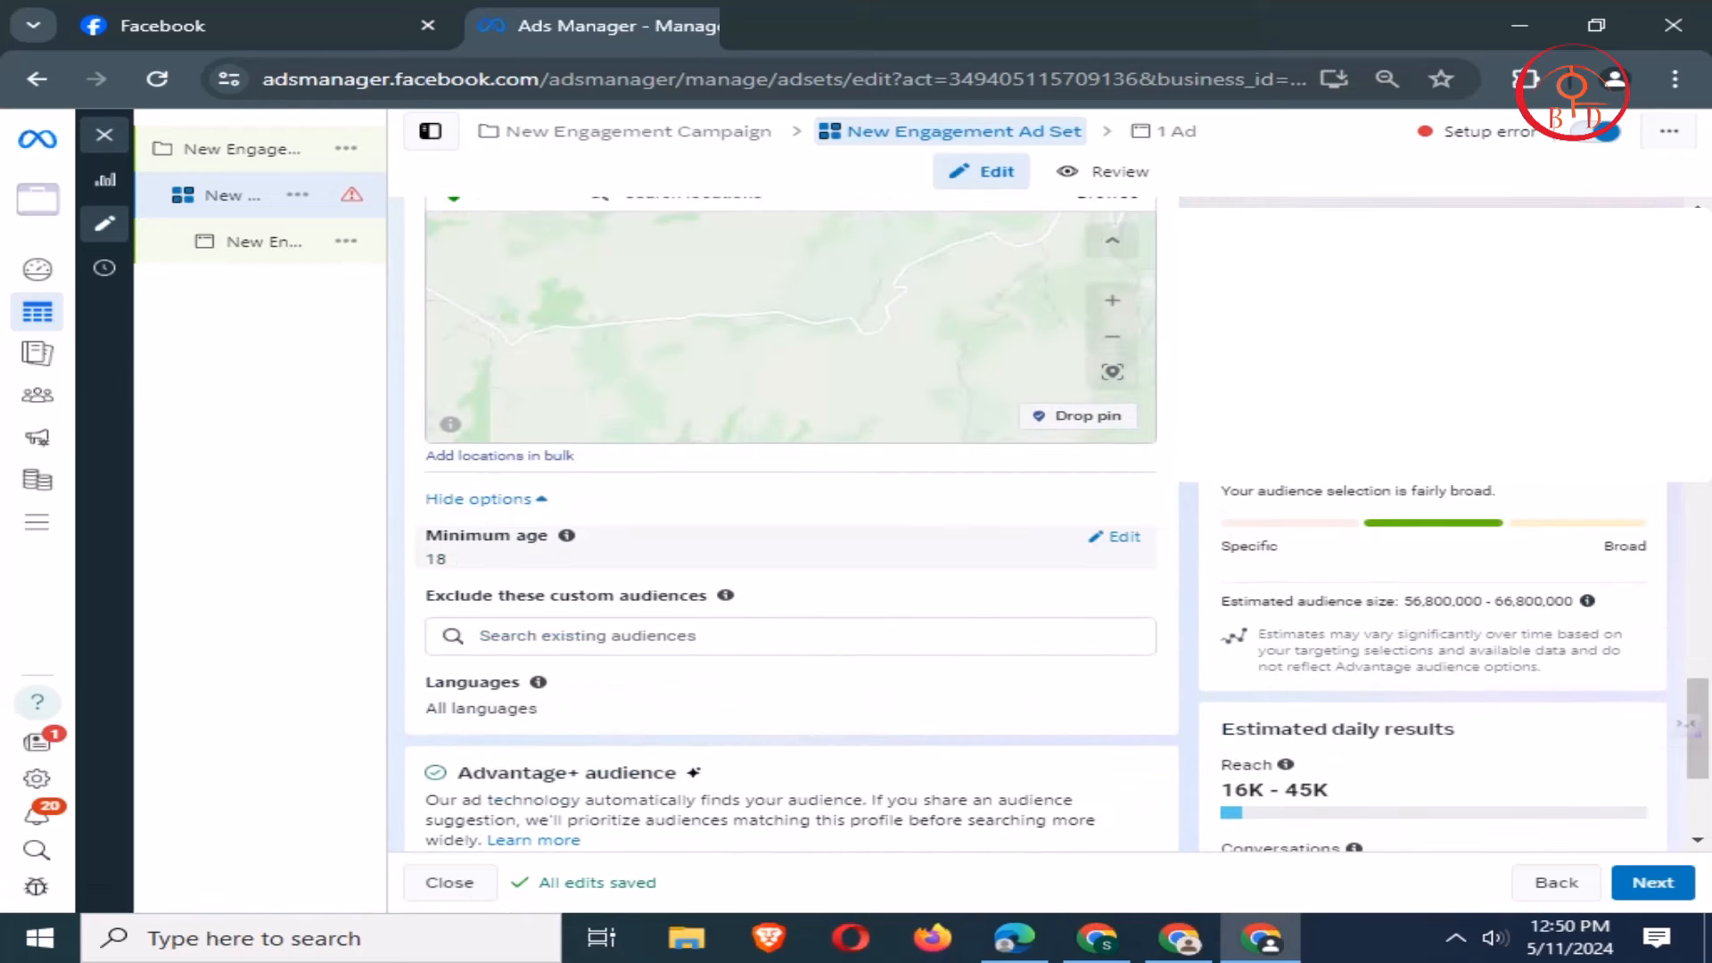
click(1117, 536)
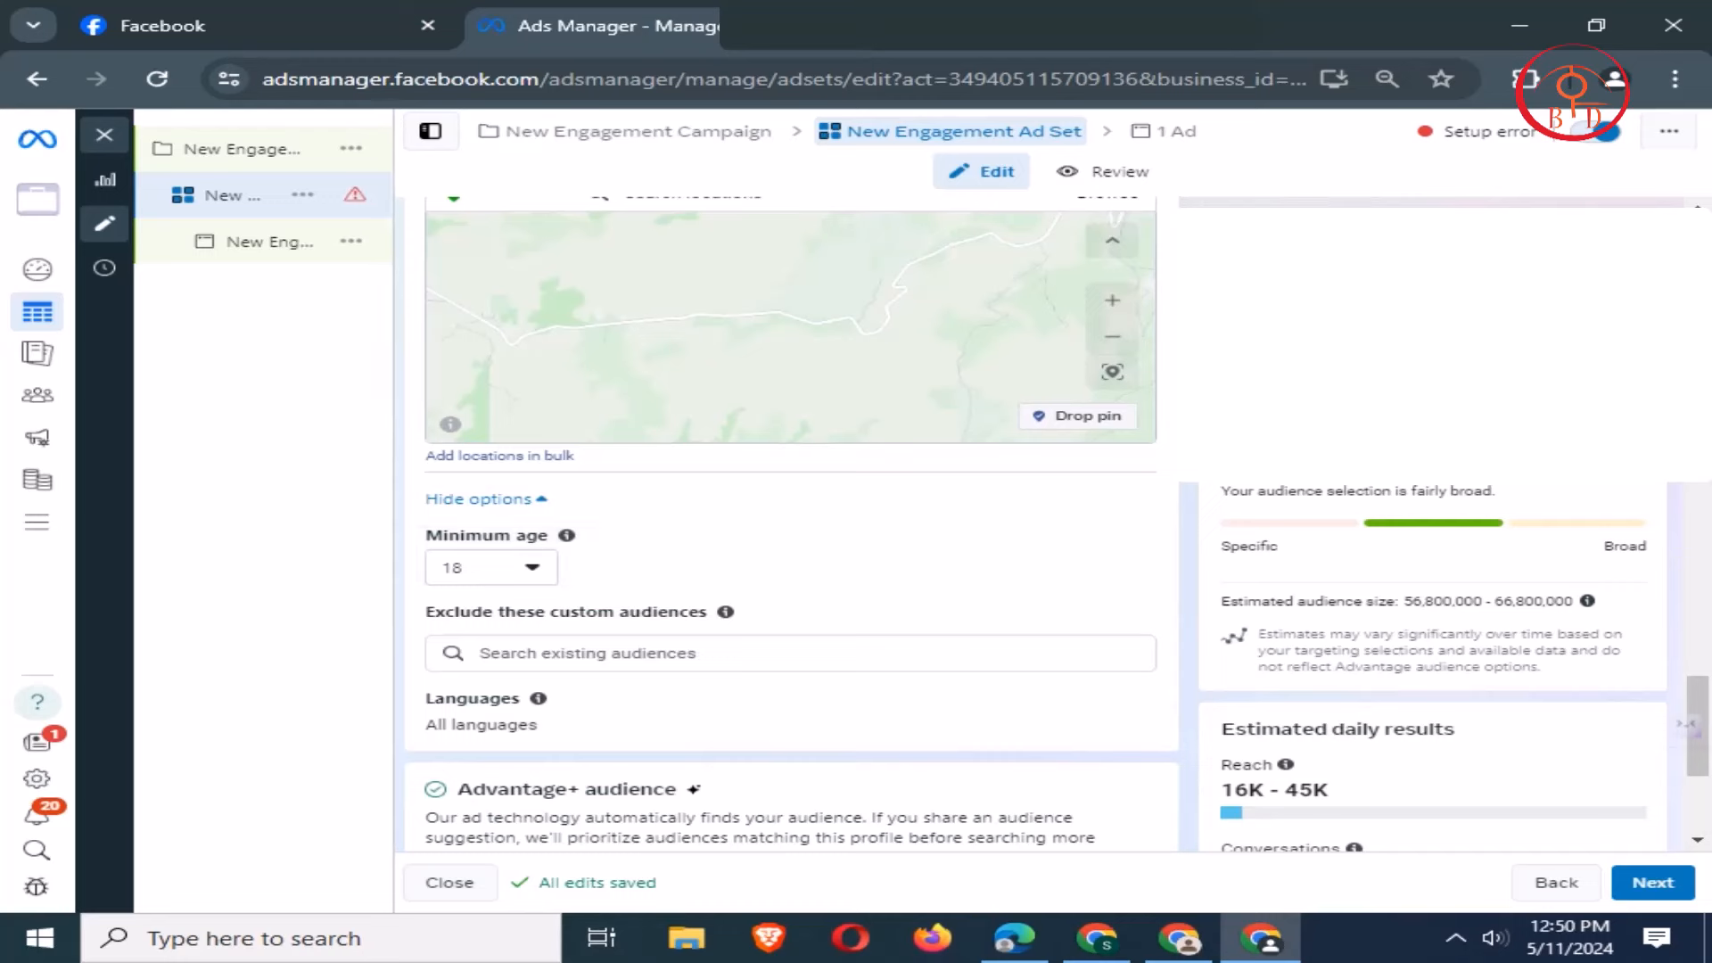
click(531, 568)
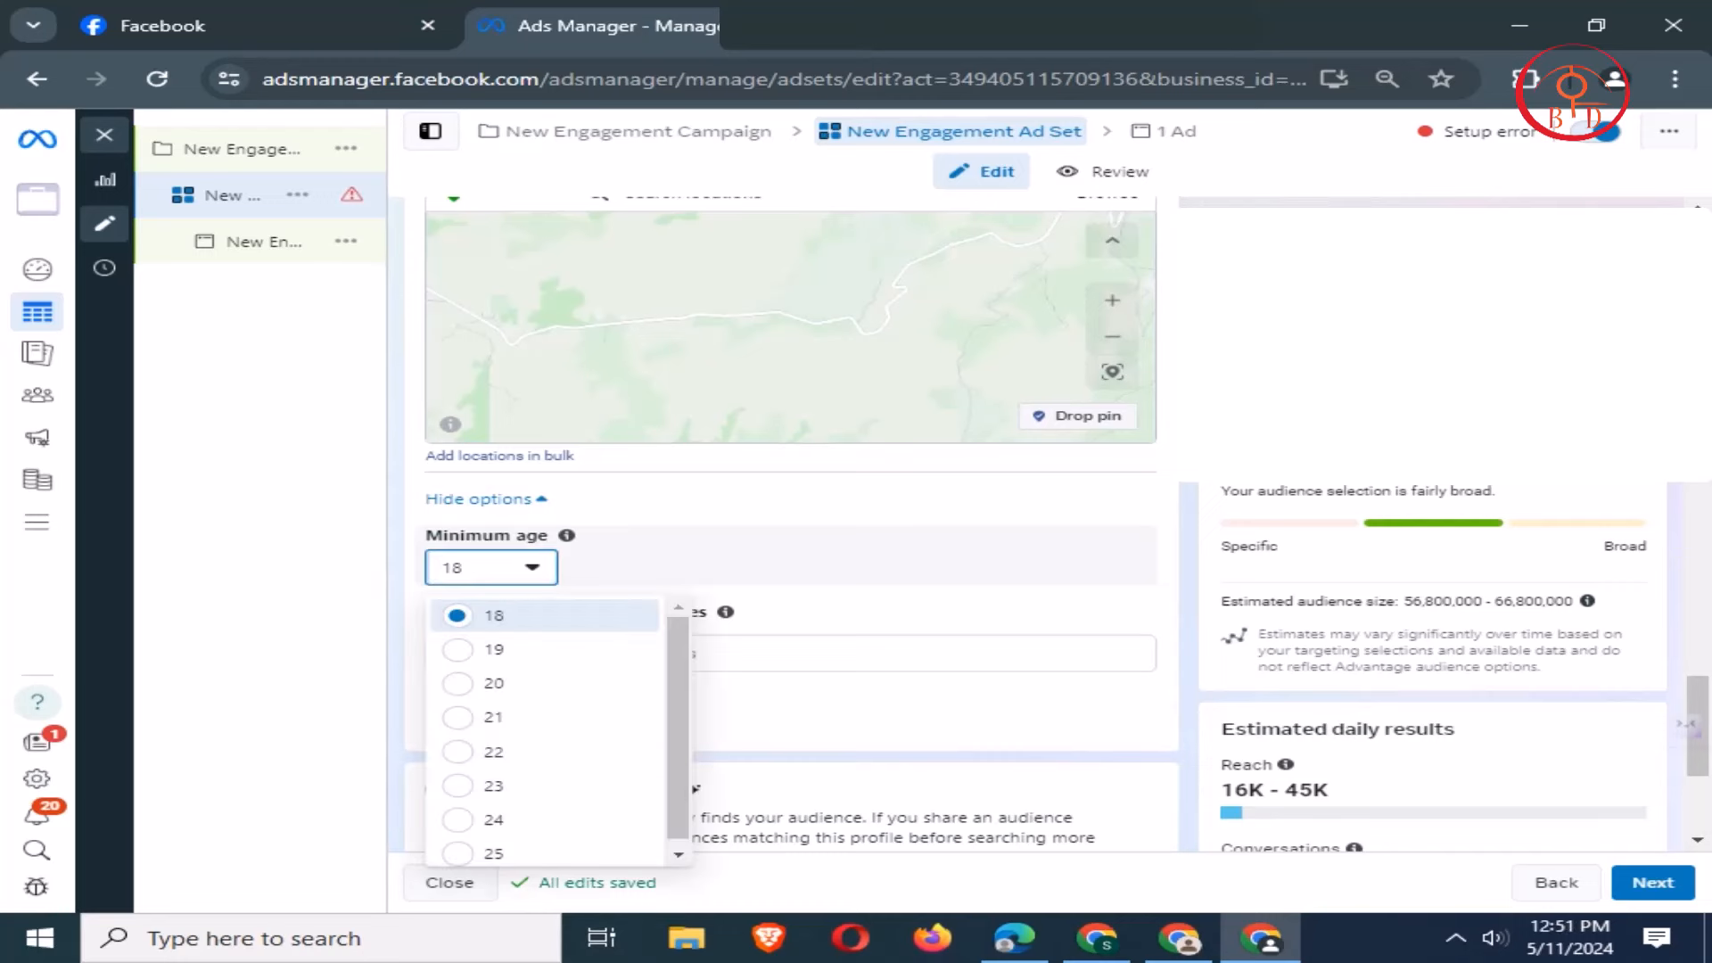
click(531, 568)
click(531, 568)
click(531, 568)
click(531, 568)
click(532, 568)
- Add an Advantage+ audience suggestion with a maximum age of 53 and open its gender setting for editing
scroll(790, 524, down, 2)
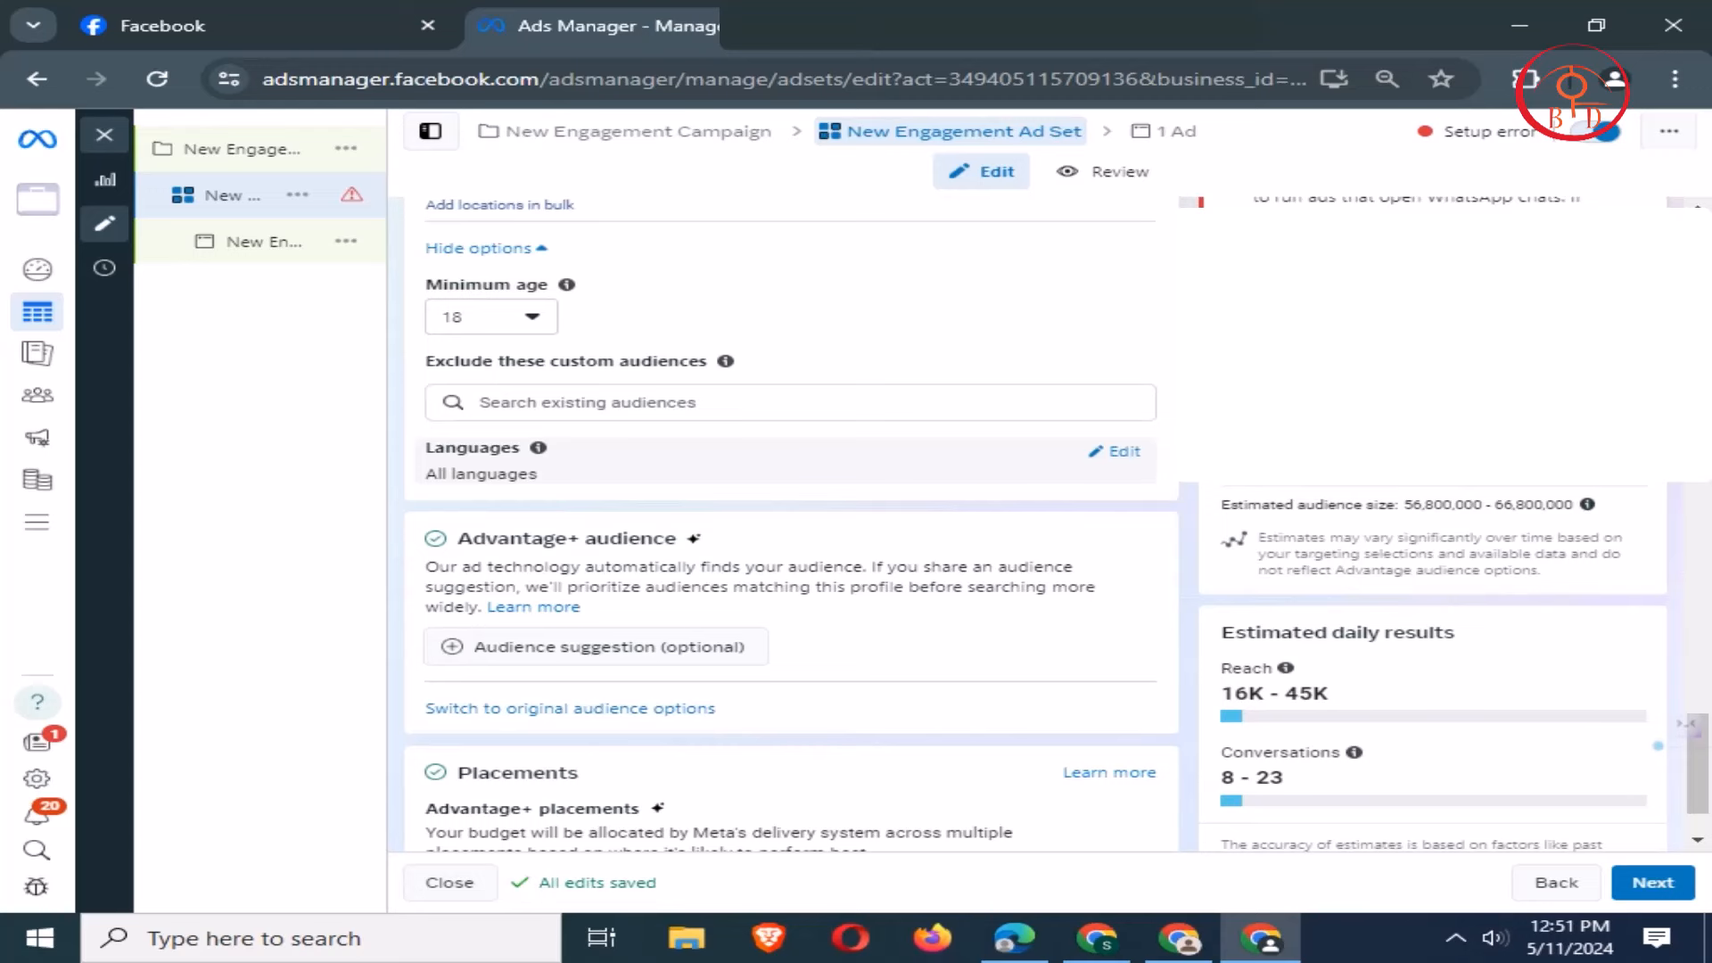
scroll(790, 524, down, 1)
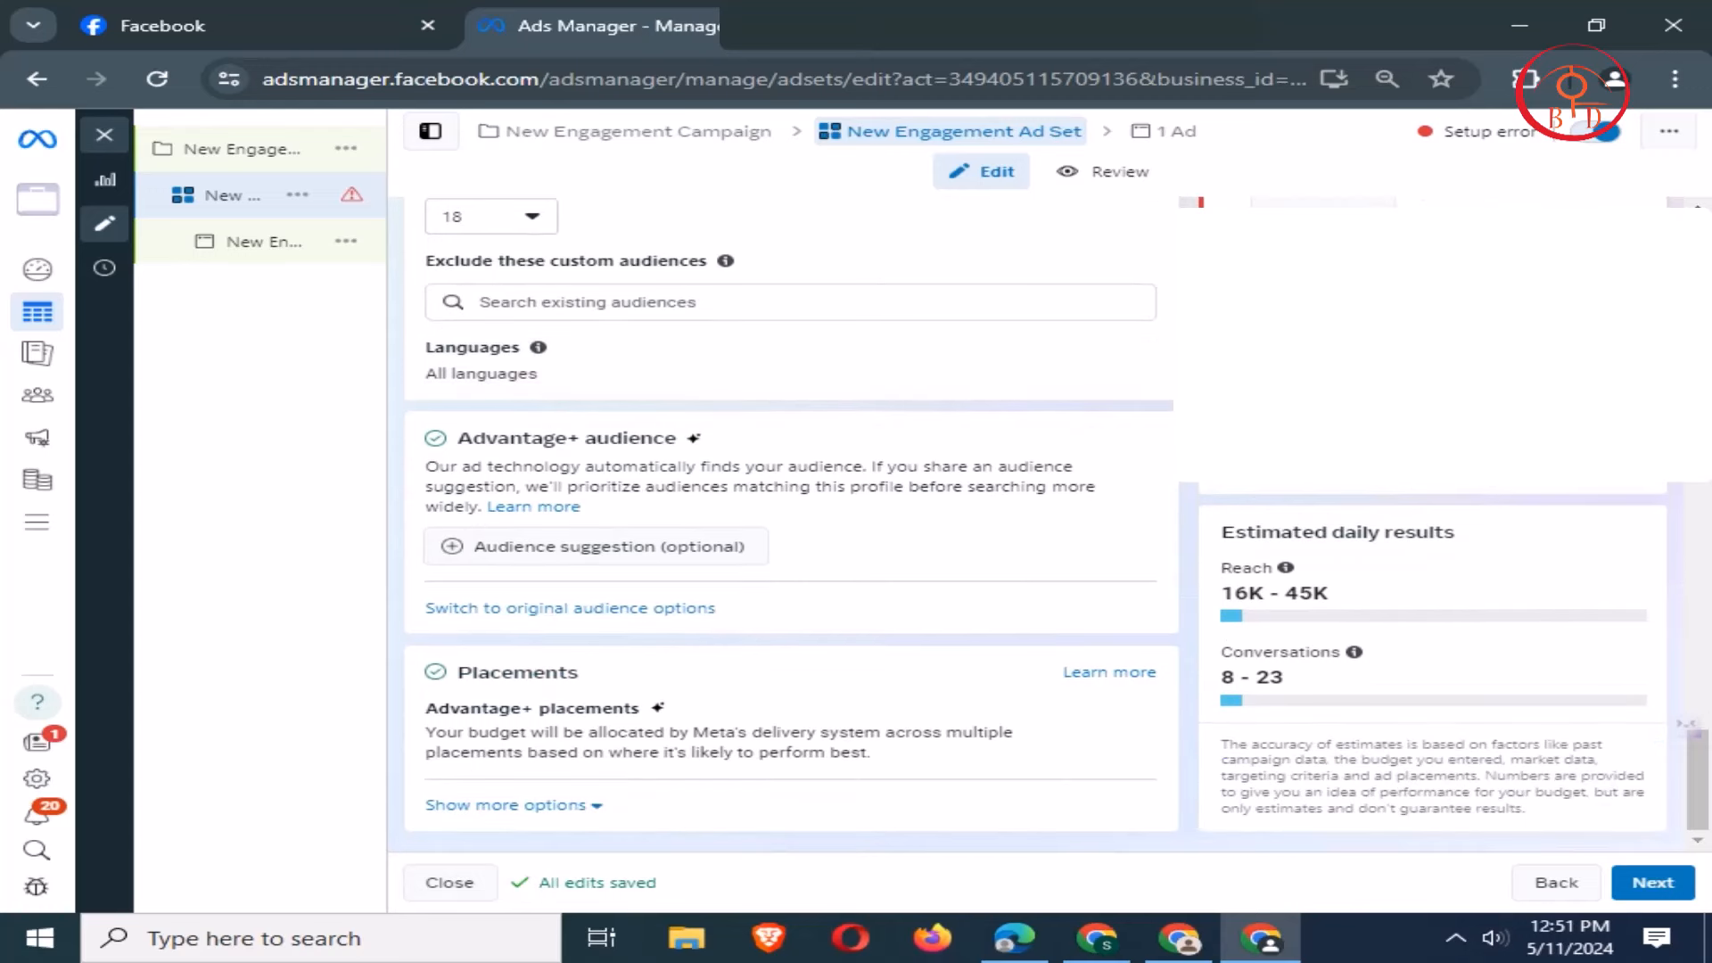
mouse_move(693, 437)
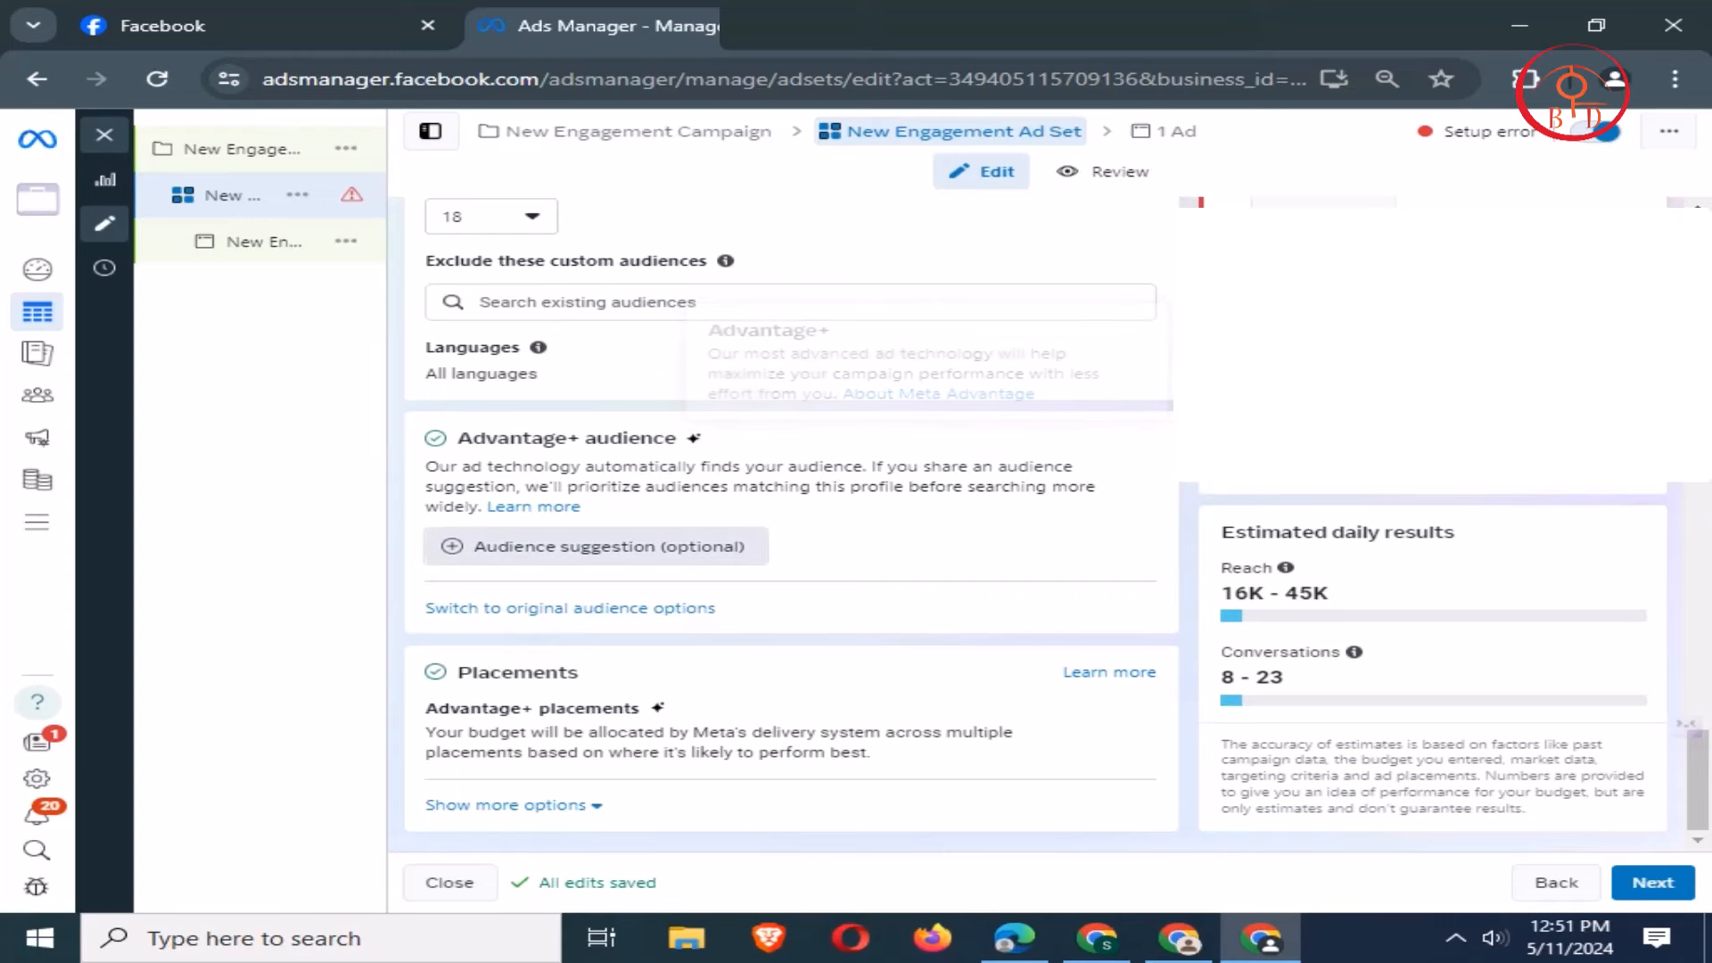
click(596, 547)
scroll(624, 624, down, 1)
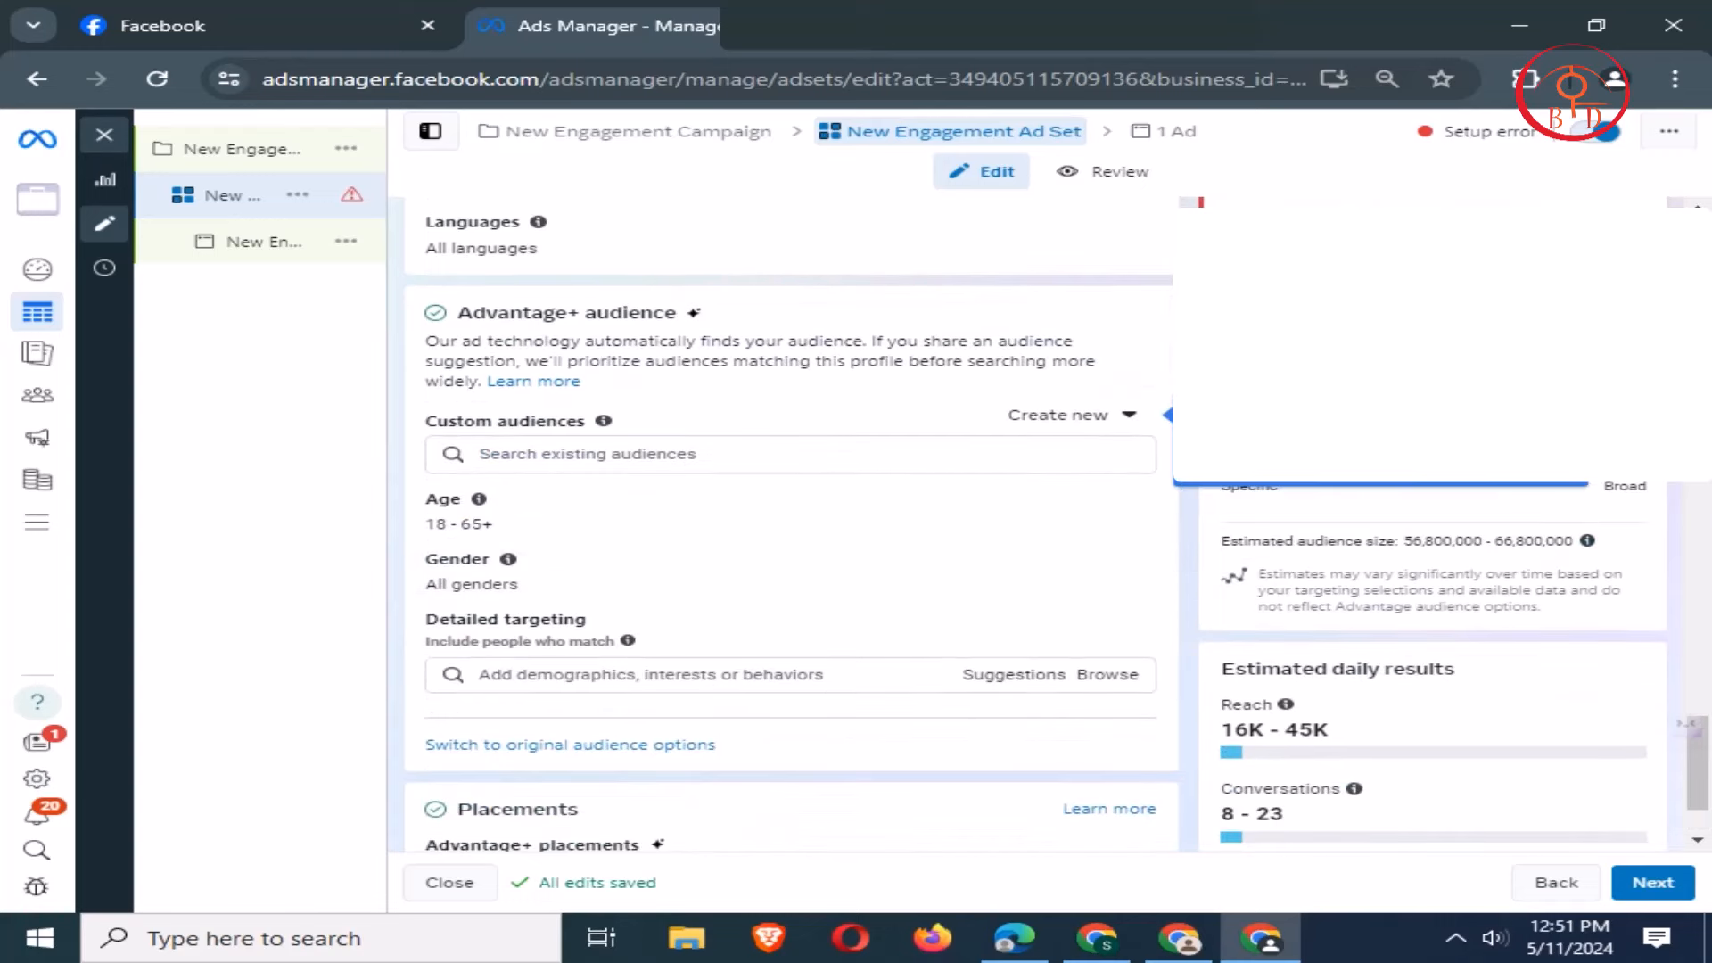
click(1123, 501)
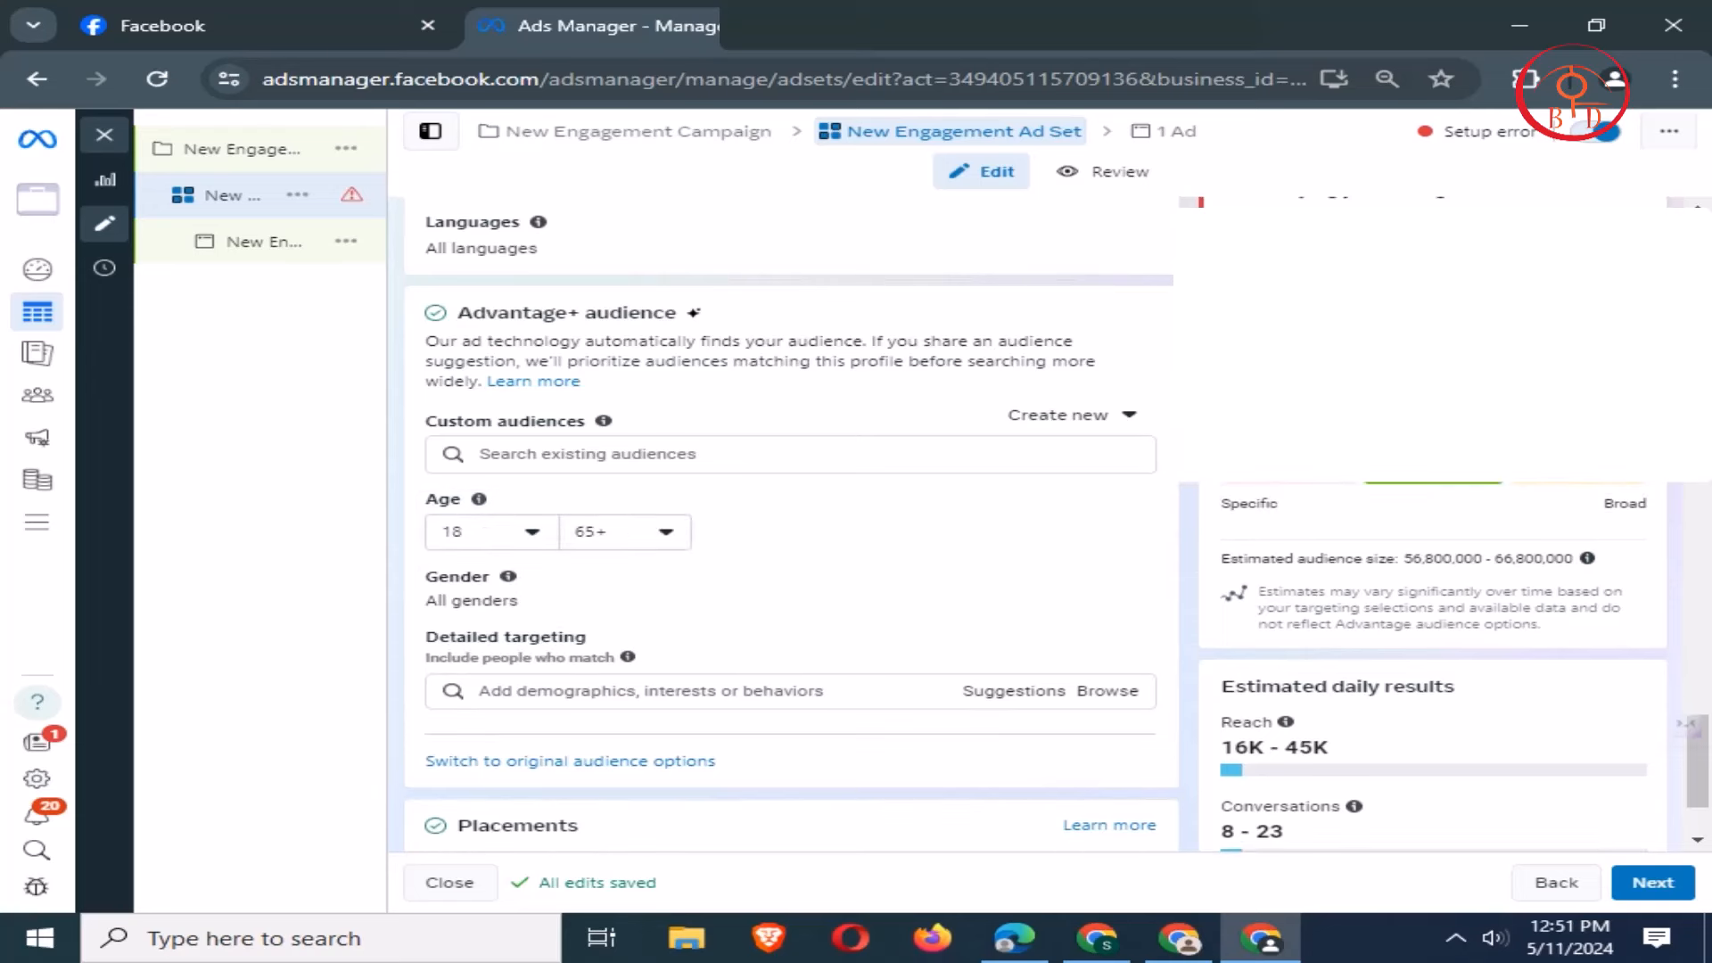
click(626, 533)
scroll(691, 708, up, 1)
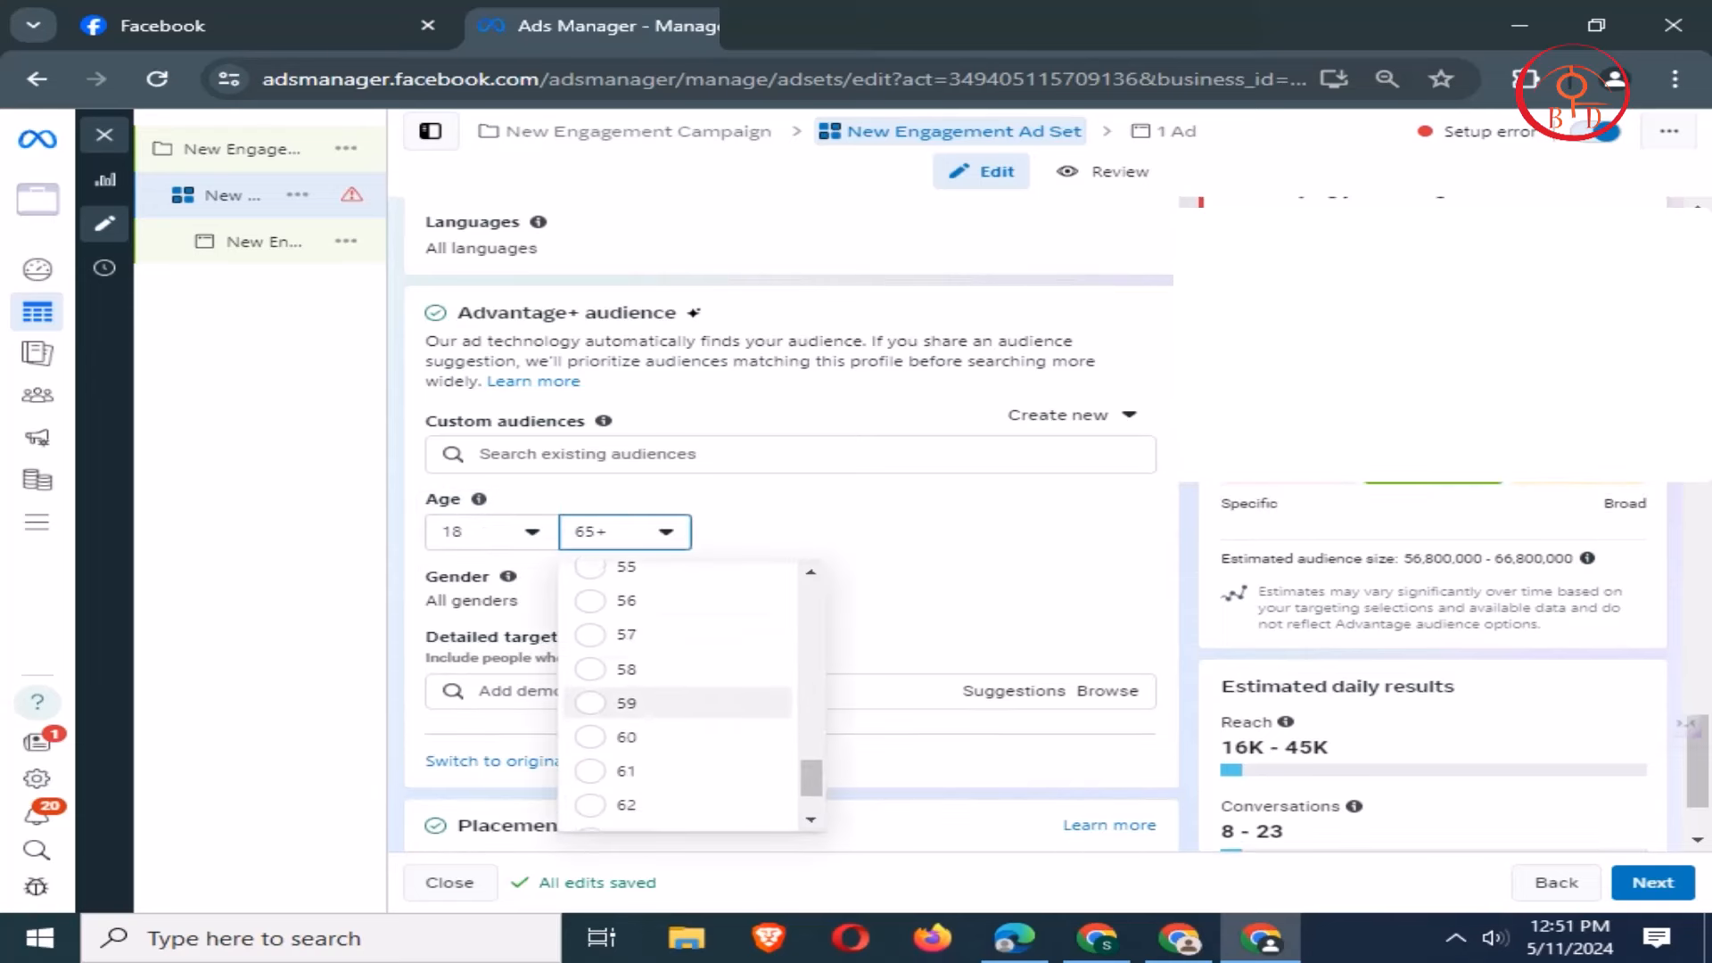
scroll(677, 655, up, 2)
click(626, 655)
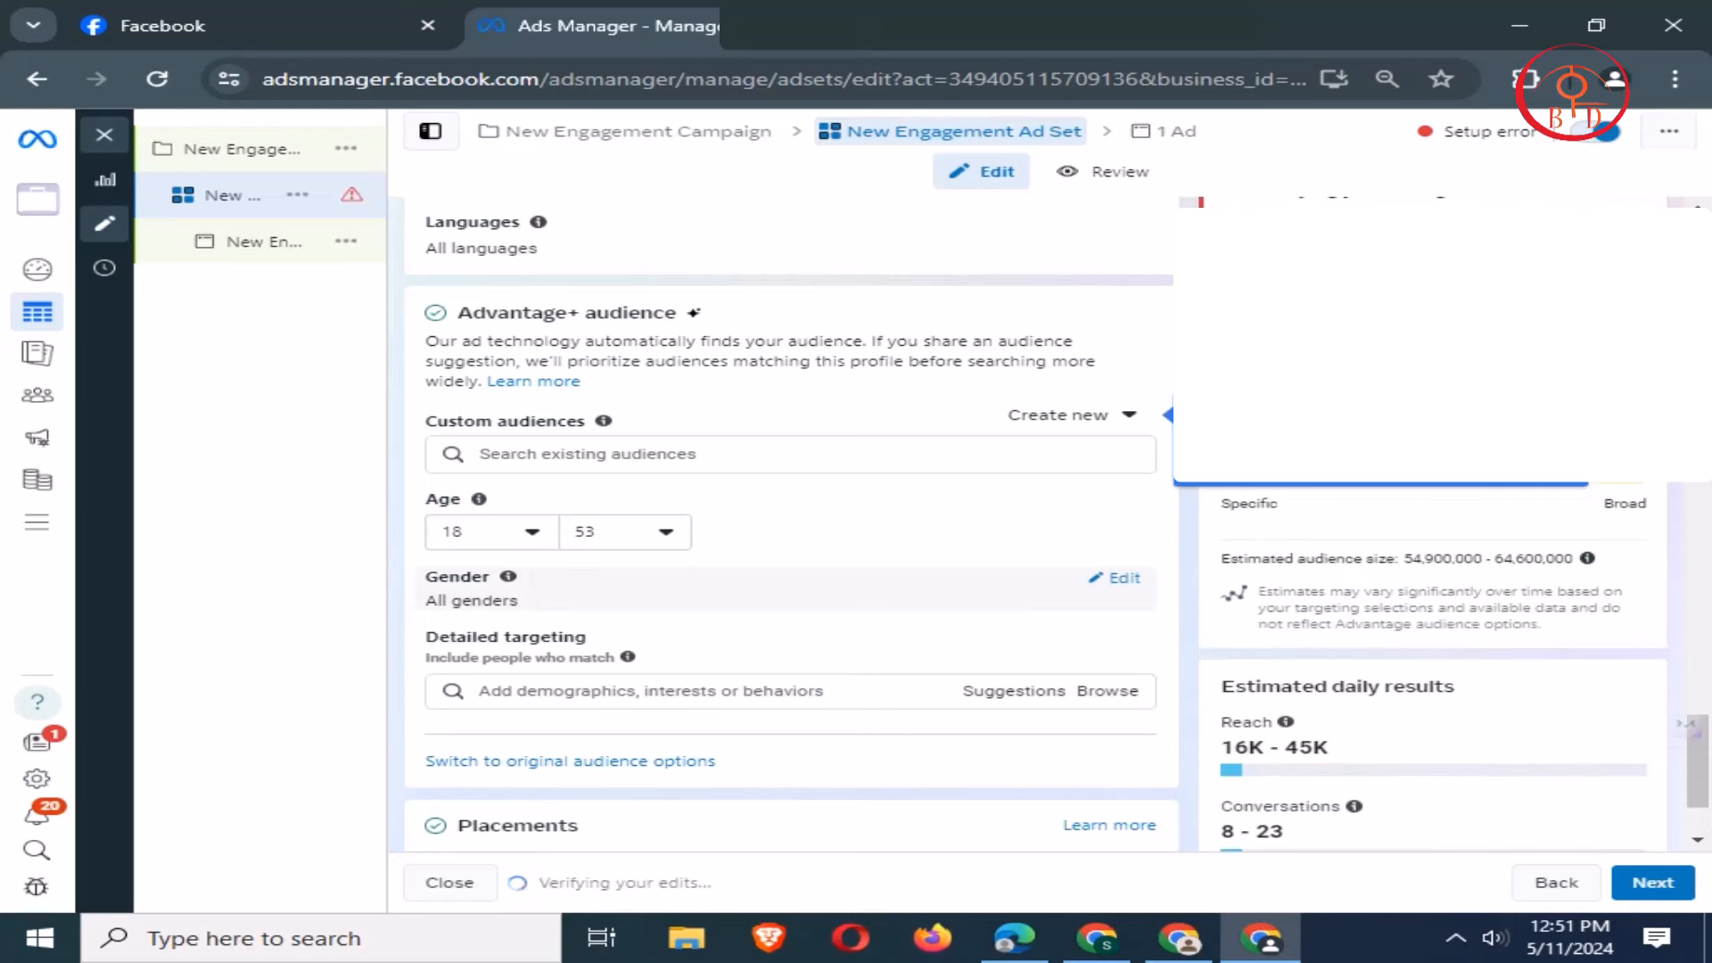
click(1124, 578)
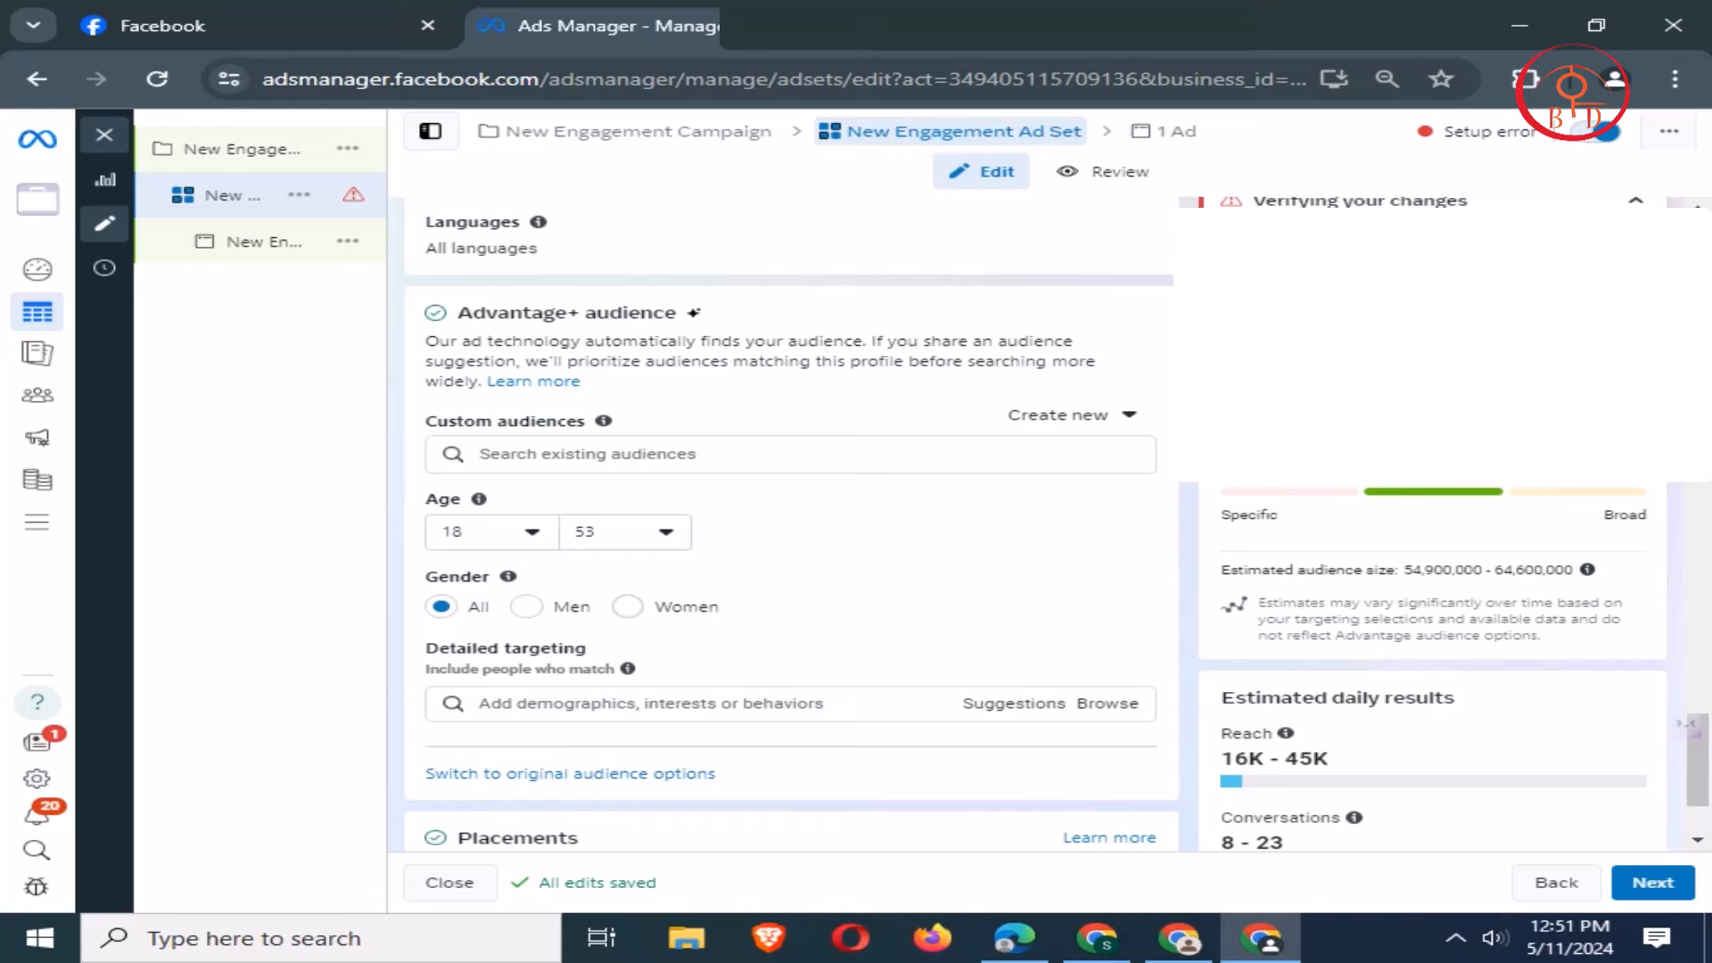
- Open the ad set's placement settings for editing and switch them to Manual placements
scroll(789, 526, down, 2)
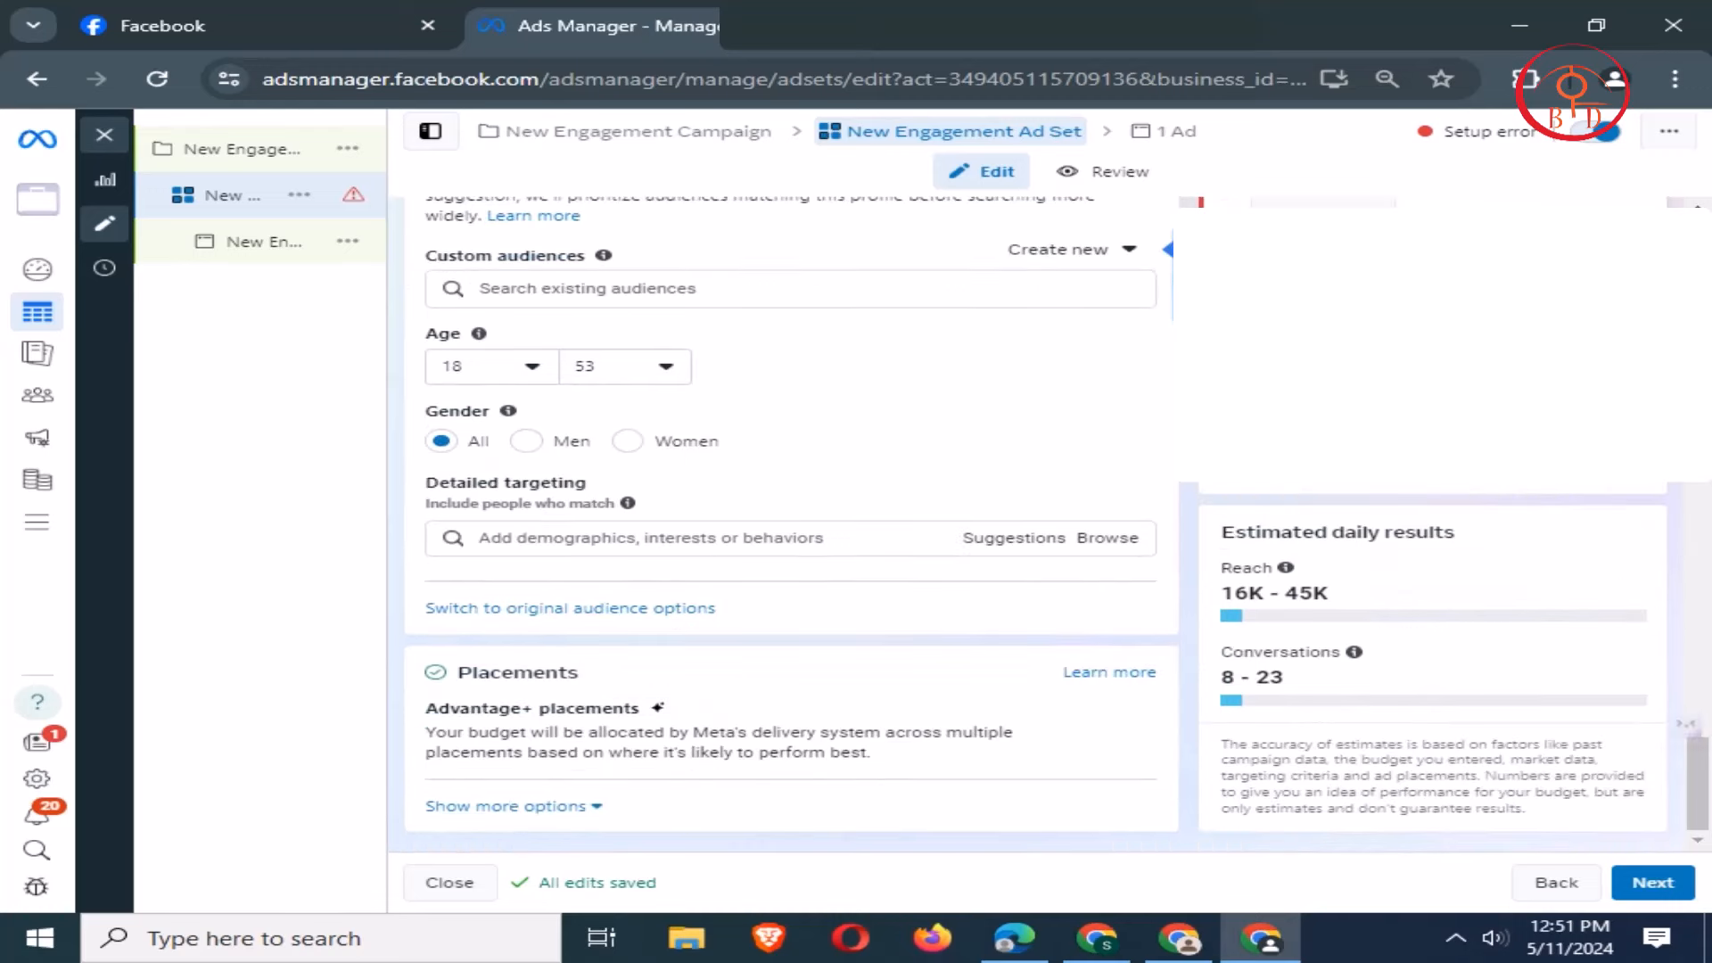
mouse_move(772, 719)
click(1114, 707)
scroll(789, 535, down, 1)
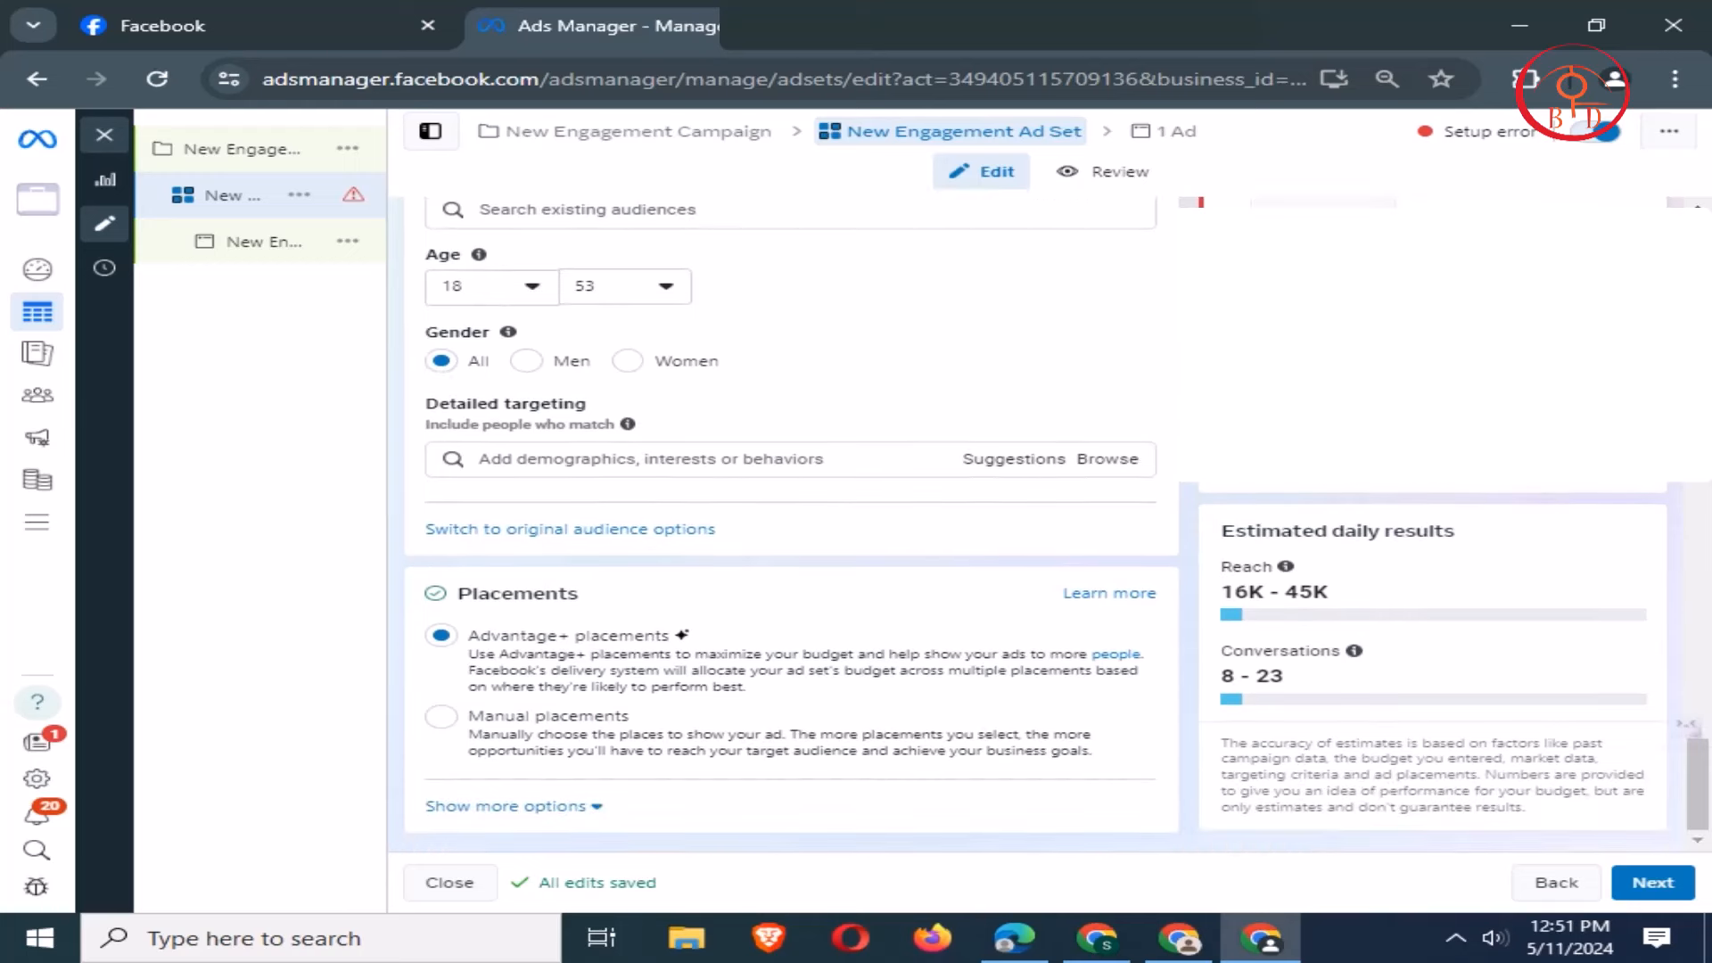
click(441, 716)
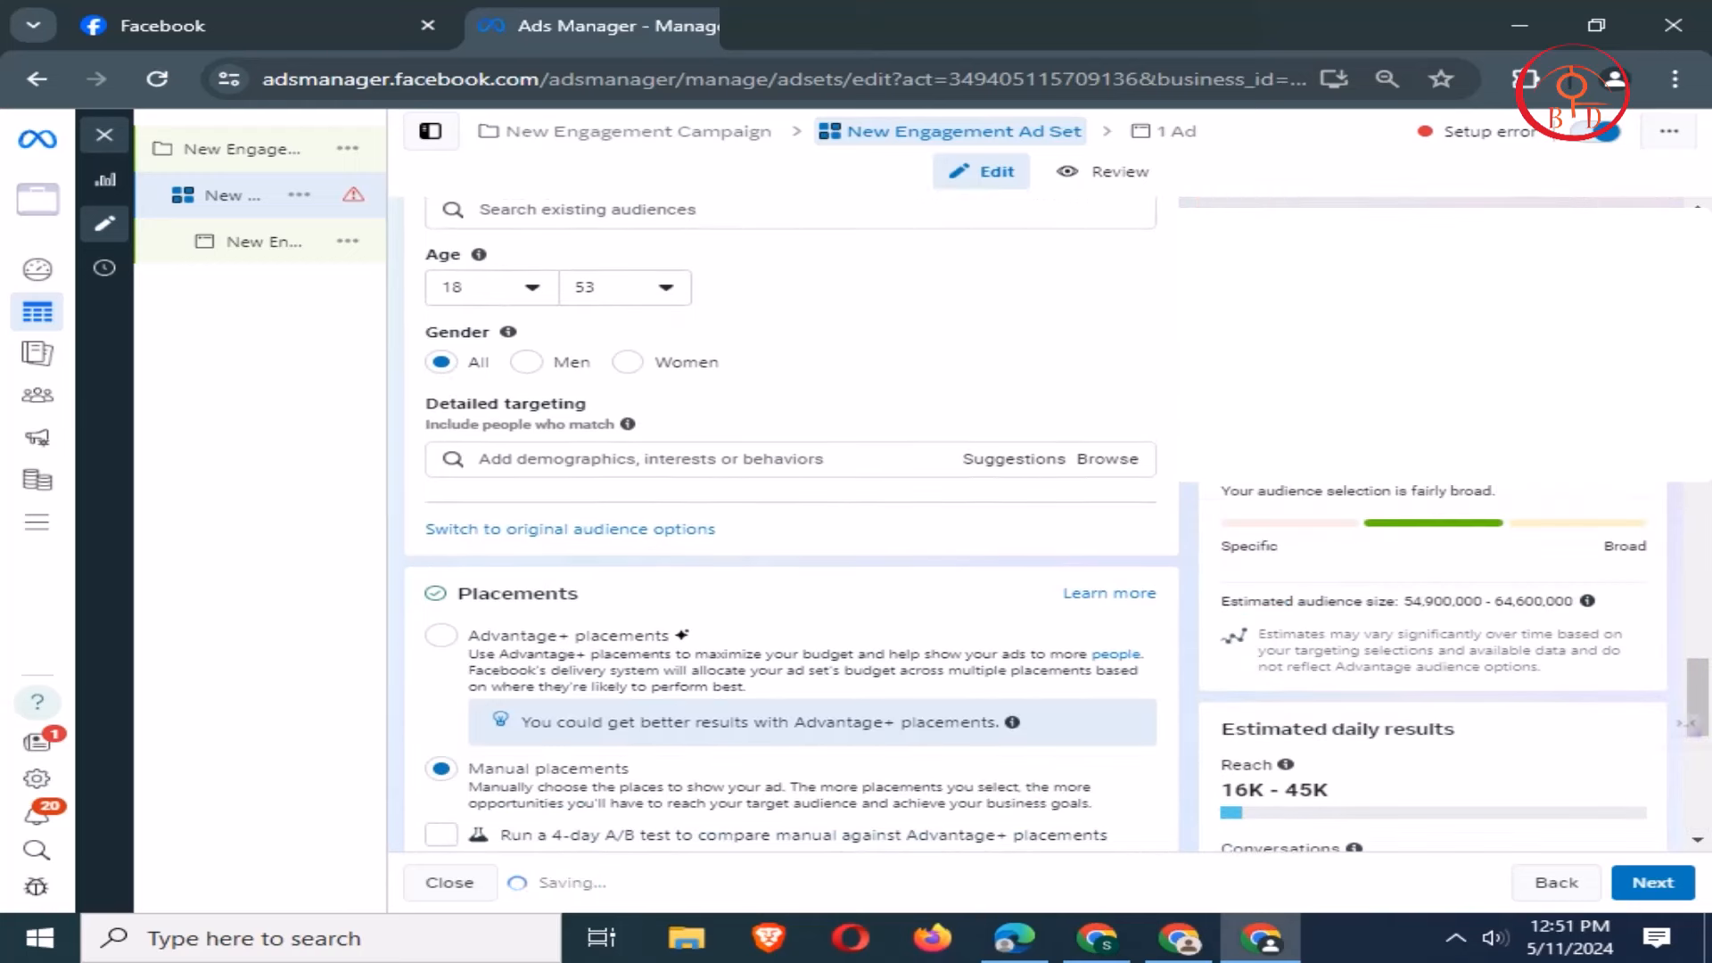
- Try excluding the Instagram, Messenger and Audience network platforms from the manual placements, and select each of them again
scroll(790, 634, down, 2)
scroll(790, 535, down, 2)
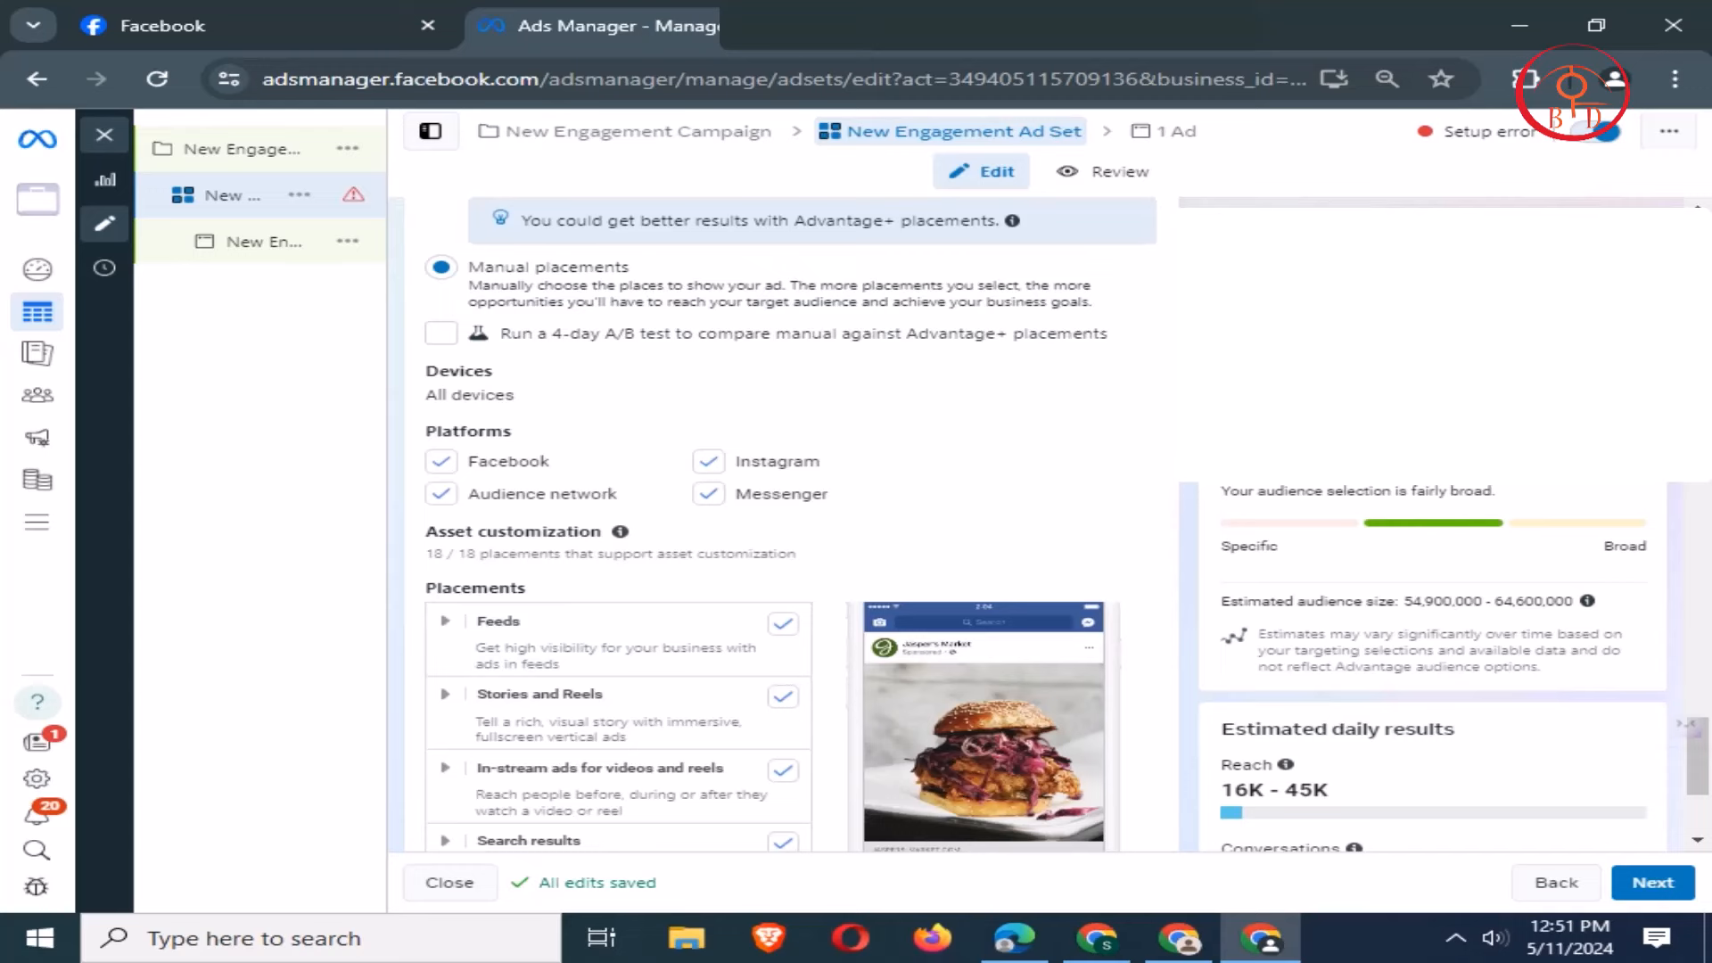
scroll(790, 534, down, 1)
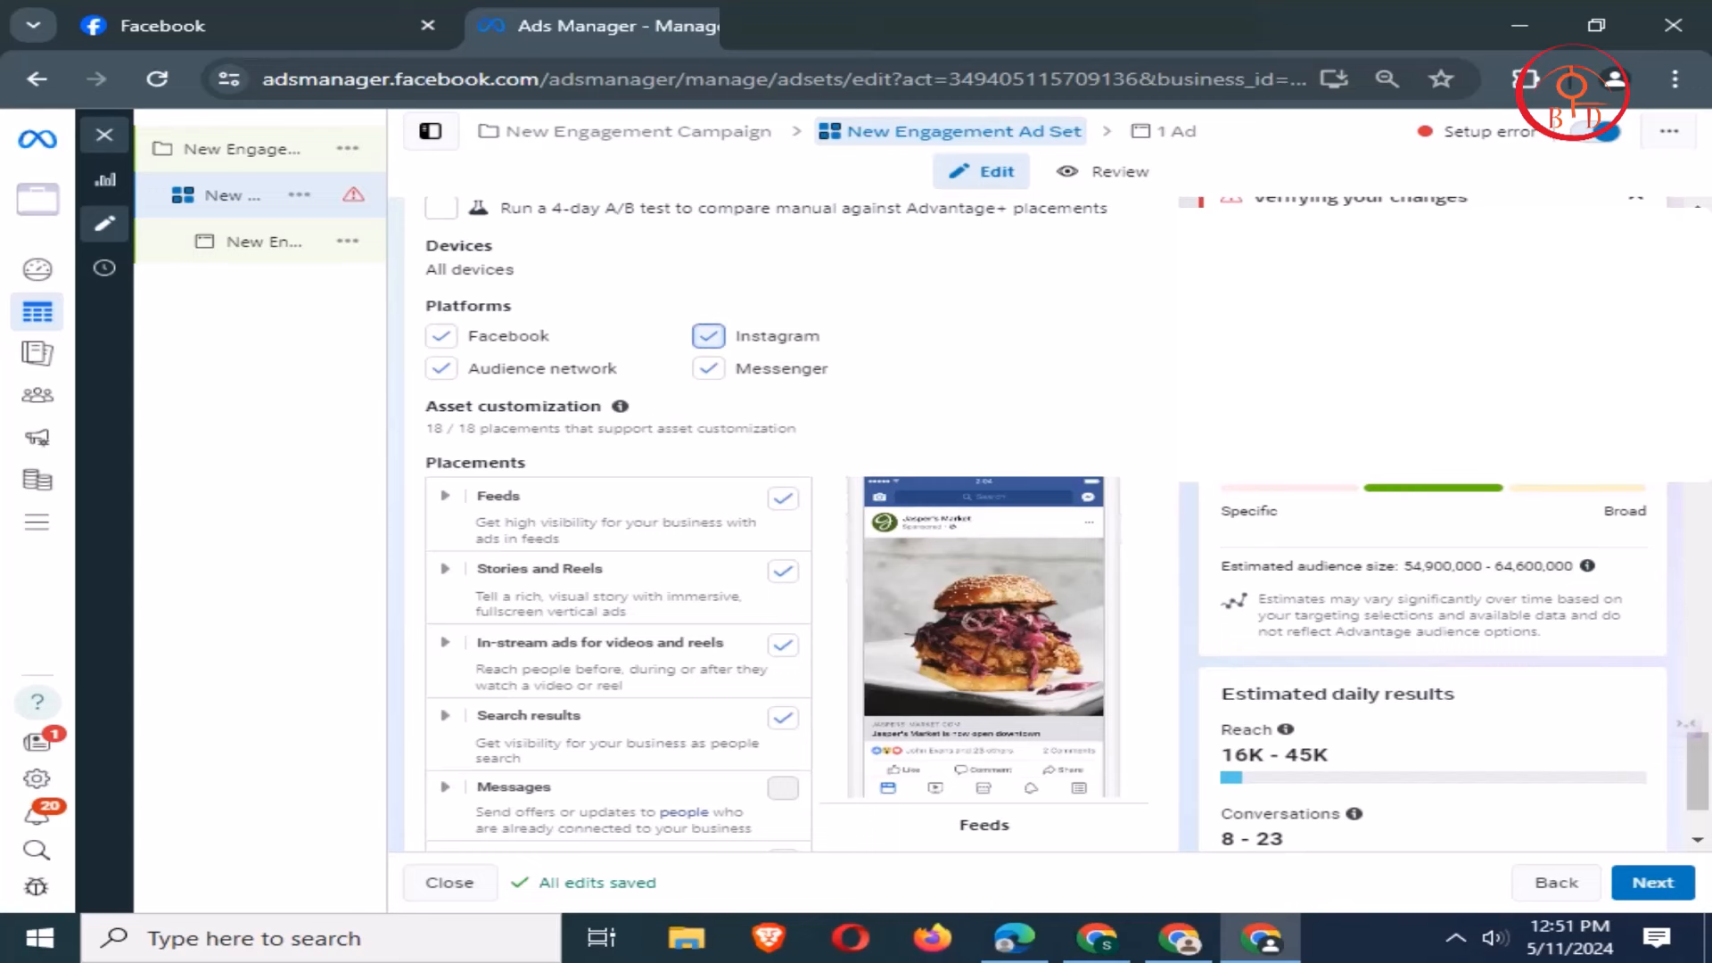
click(708, 336)
click(708, 335)
click(708, 335)
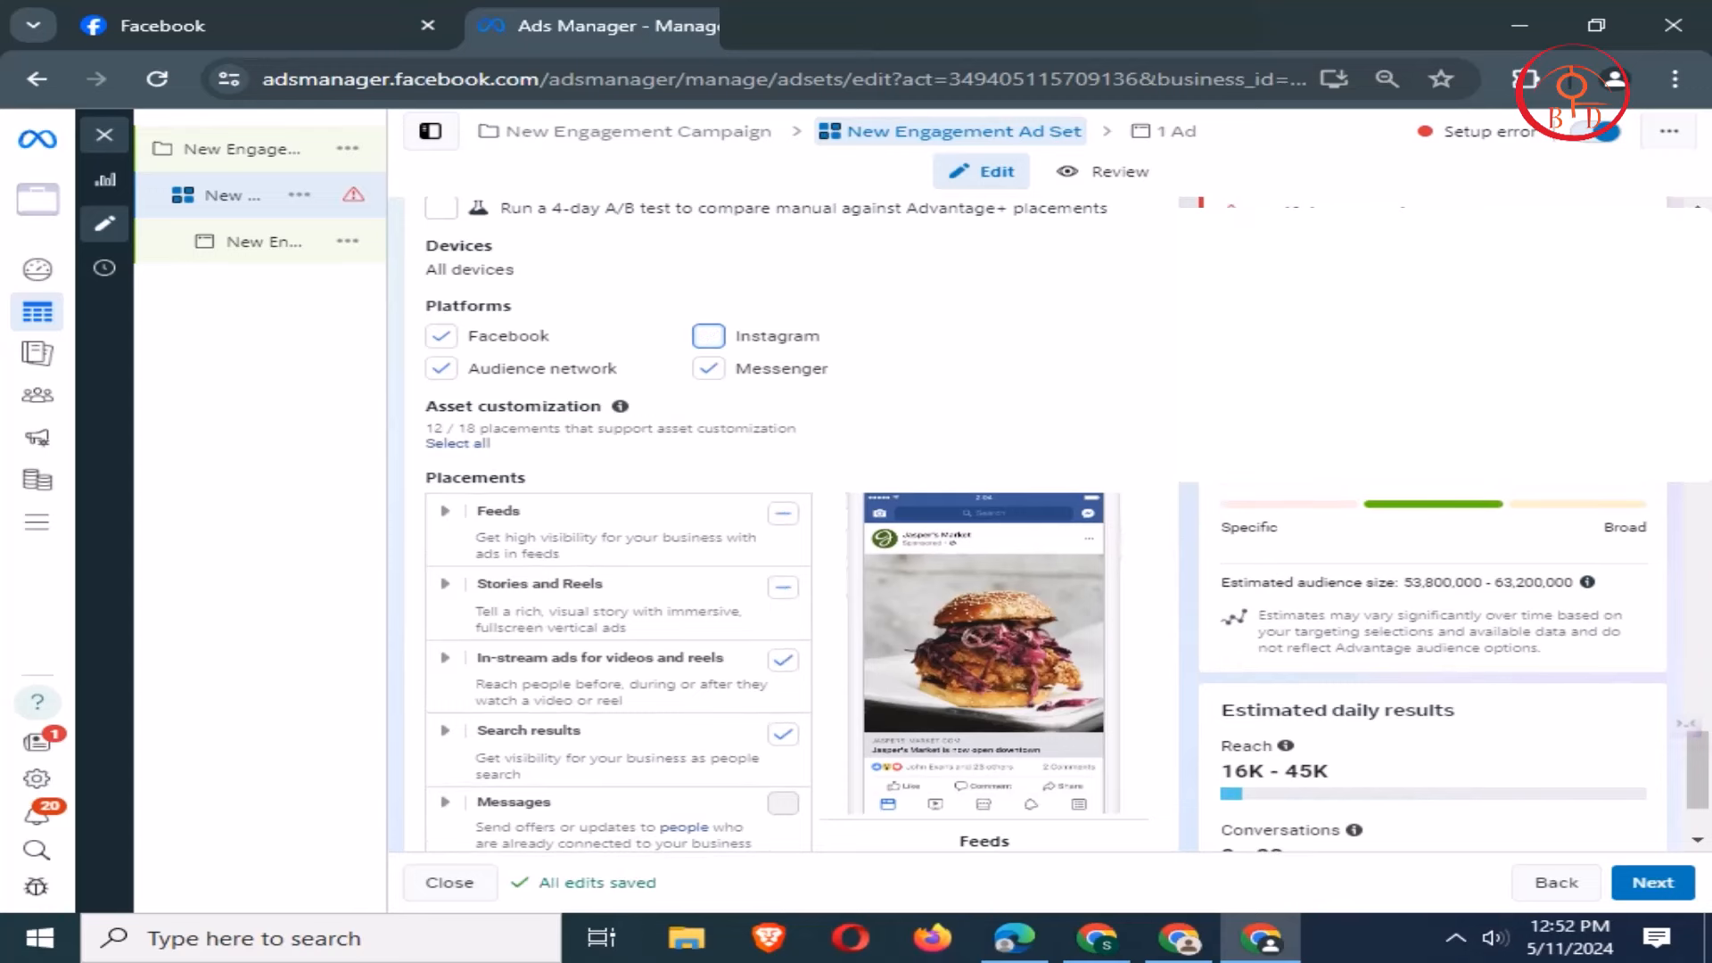
click(707, 368)
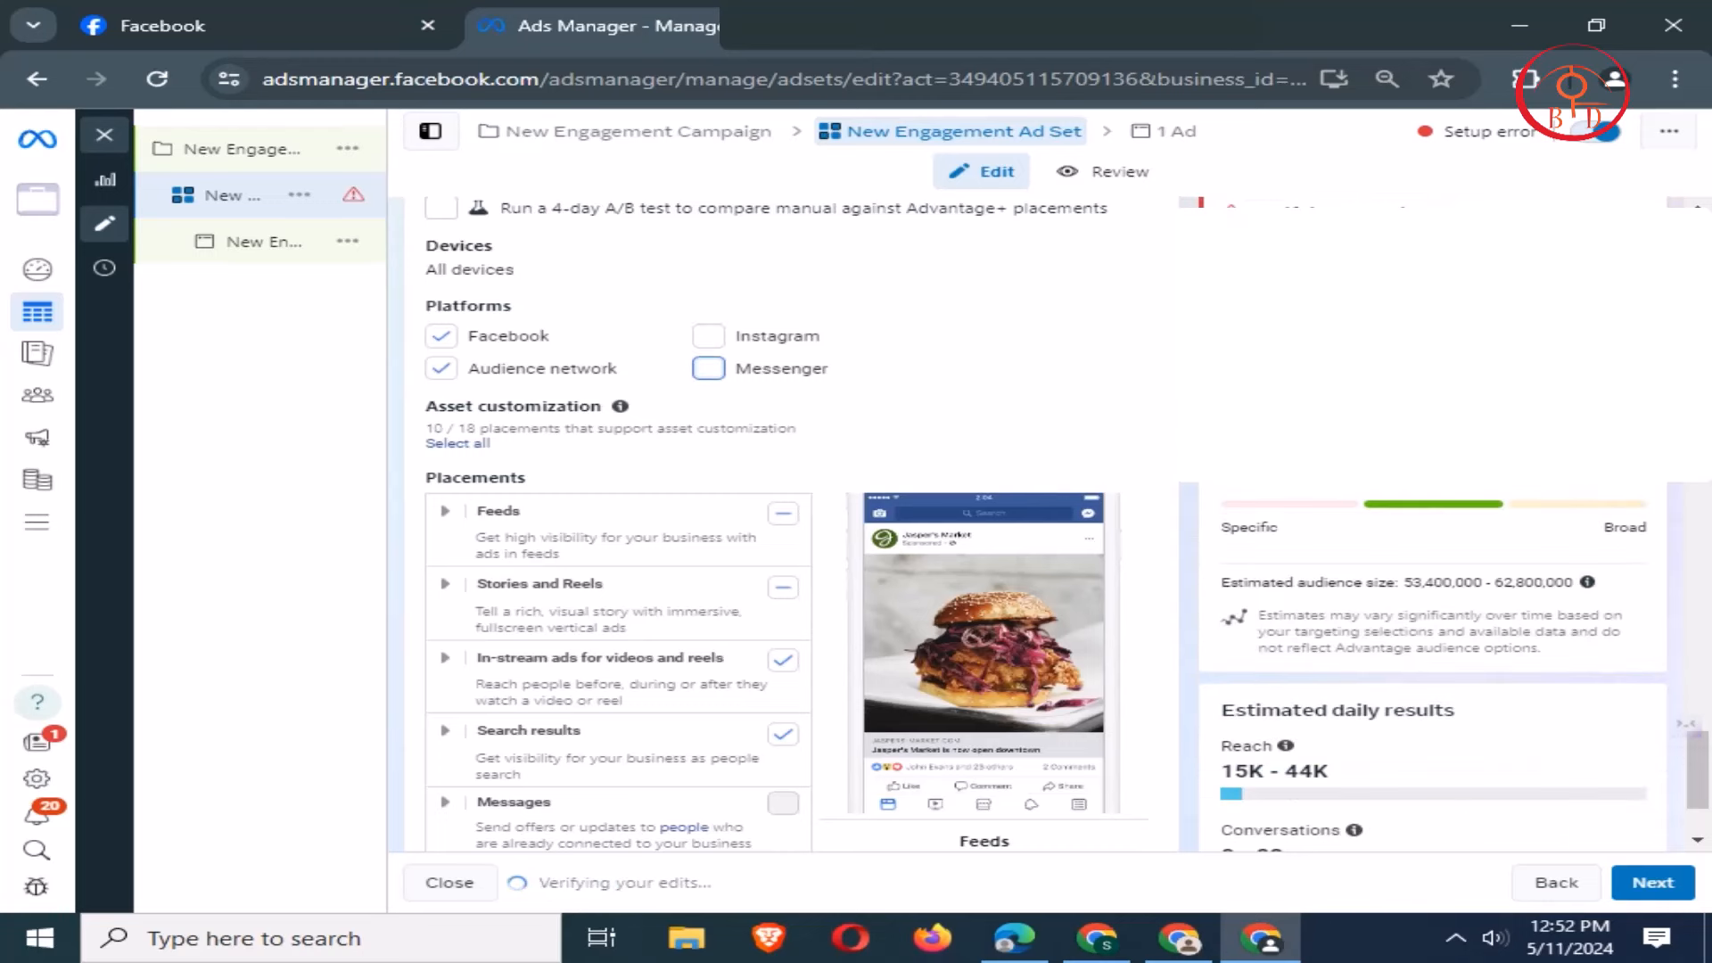
click(707, 368)
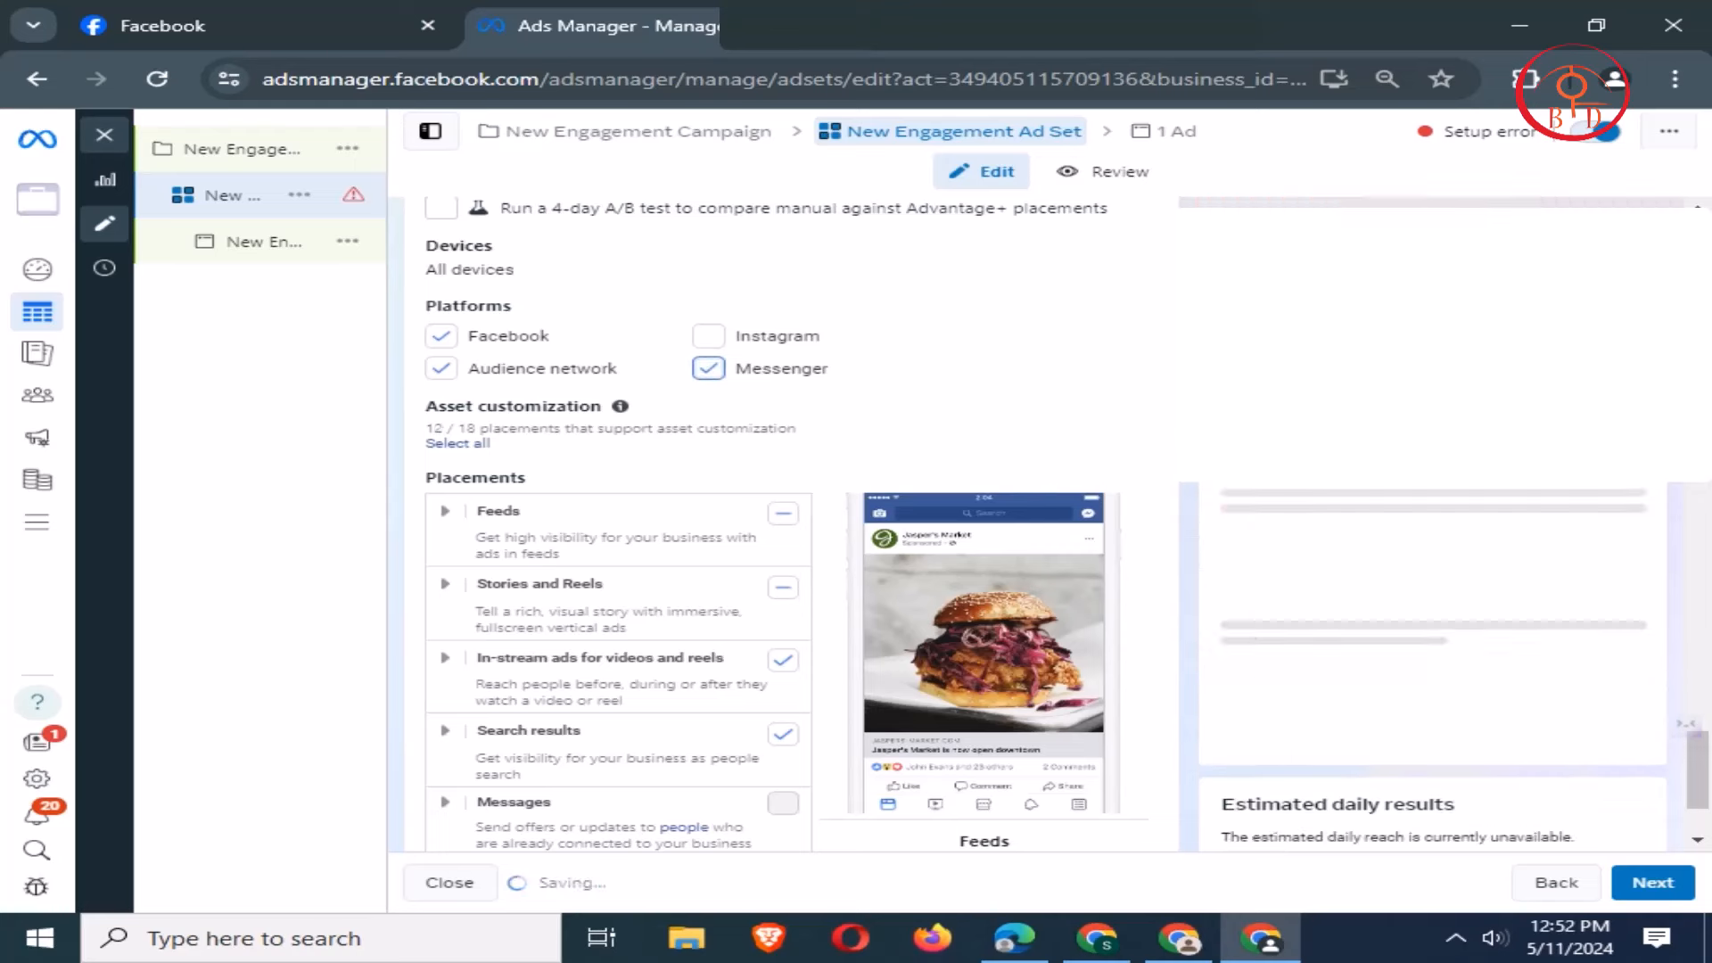
click(708, 335)
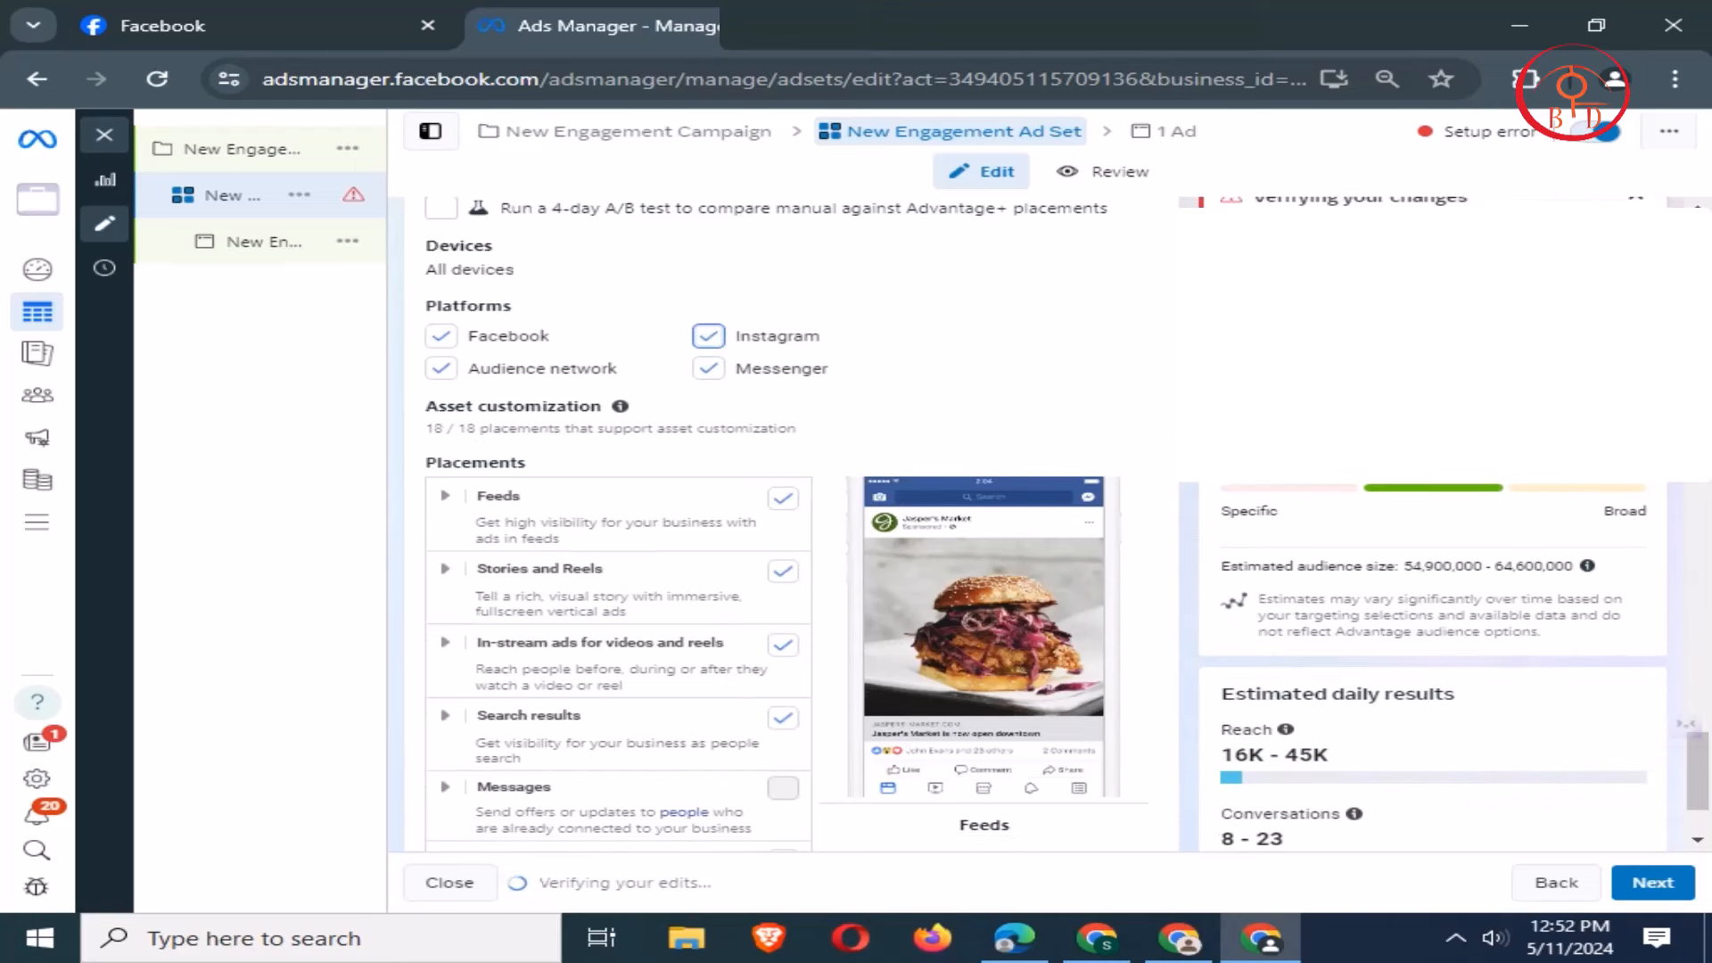
click(441, 368)
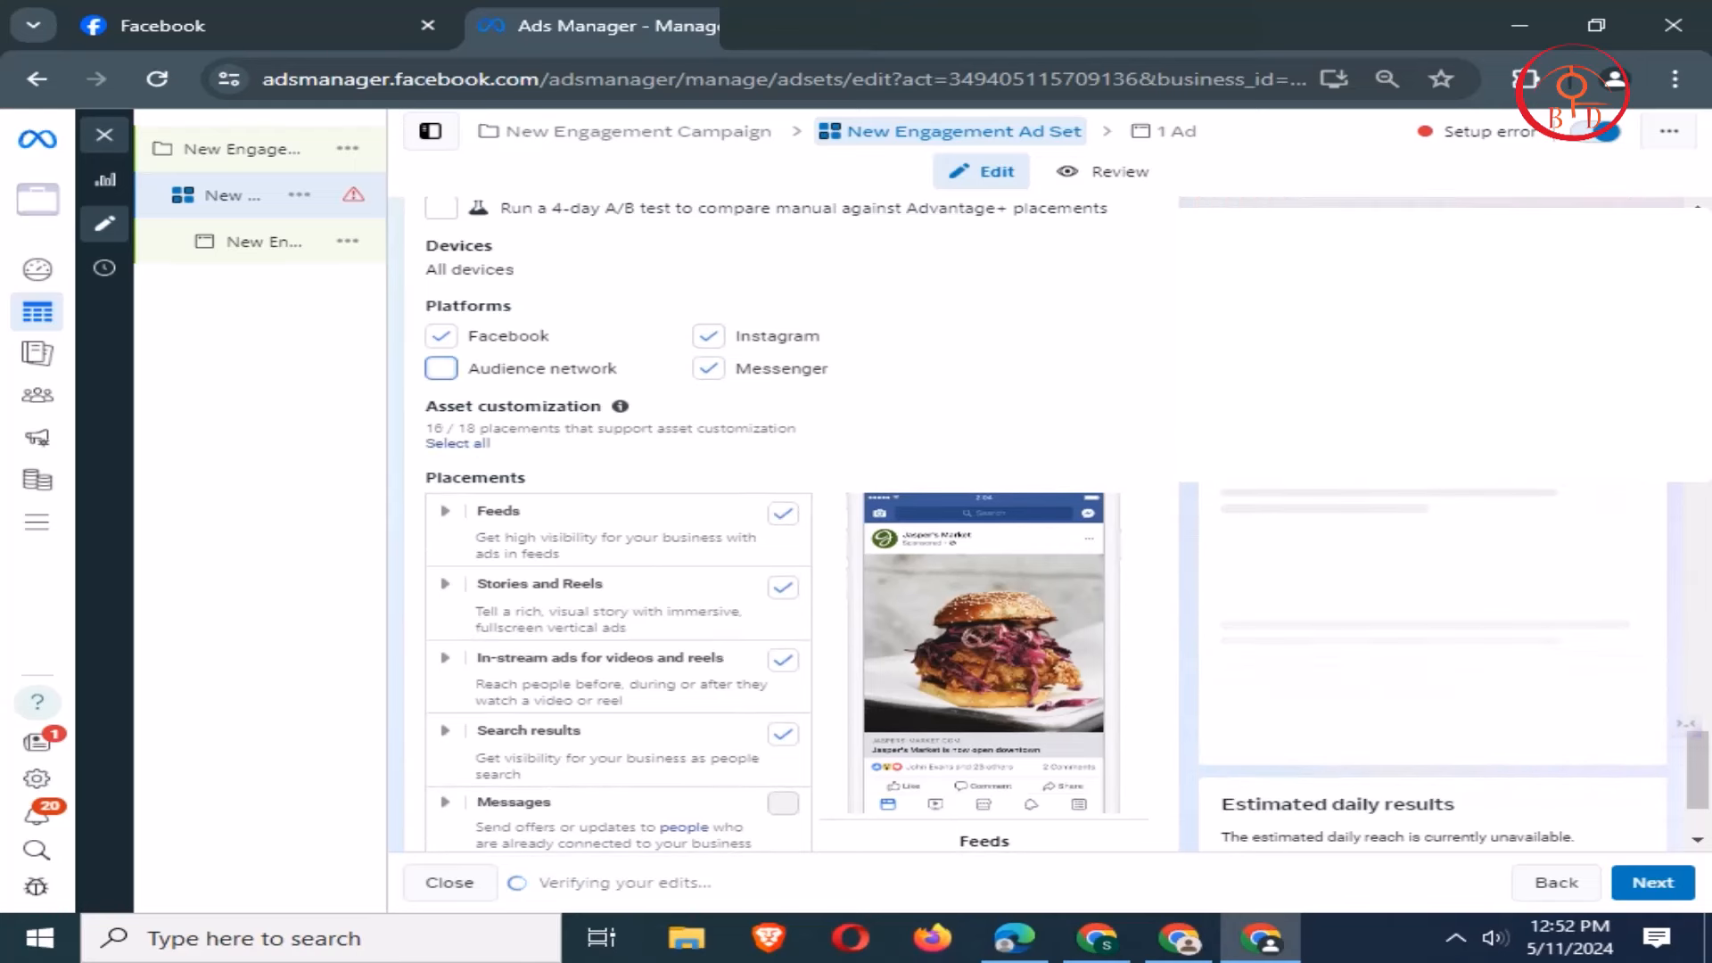
click(441, 368)
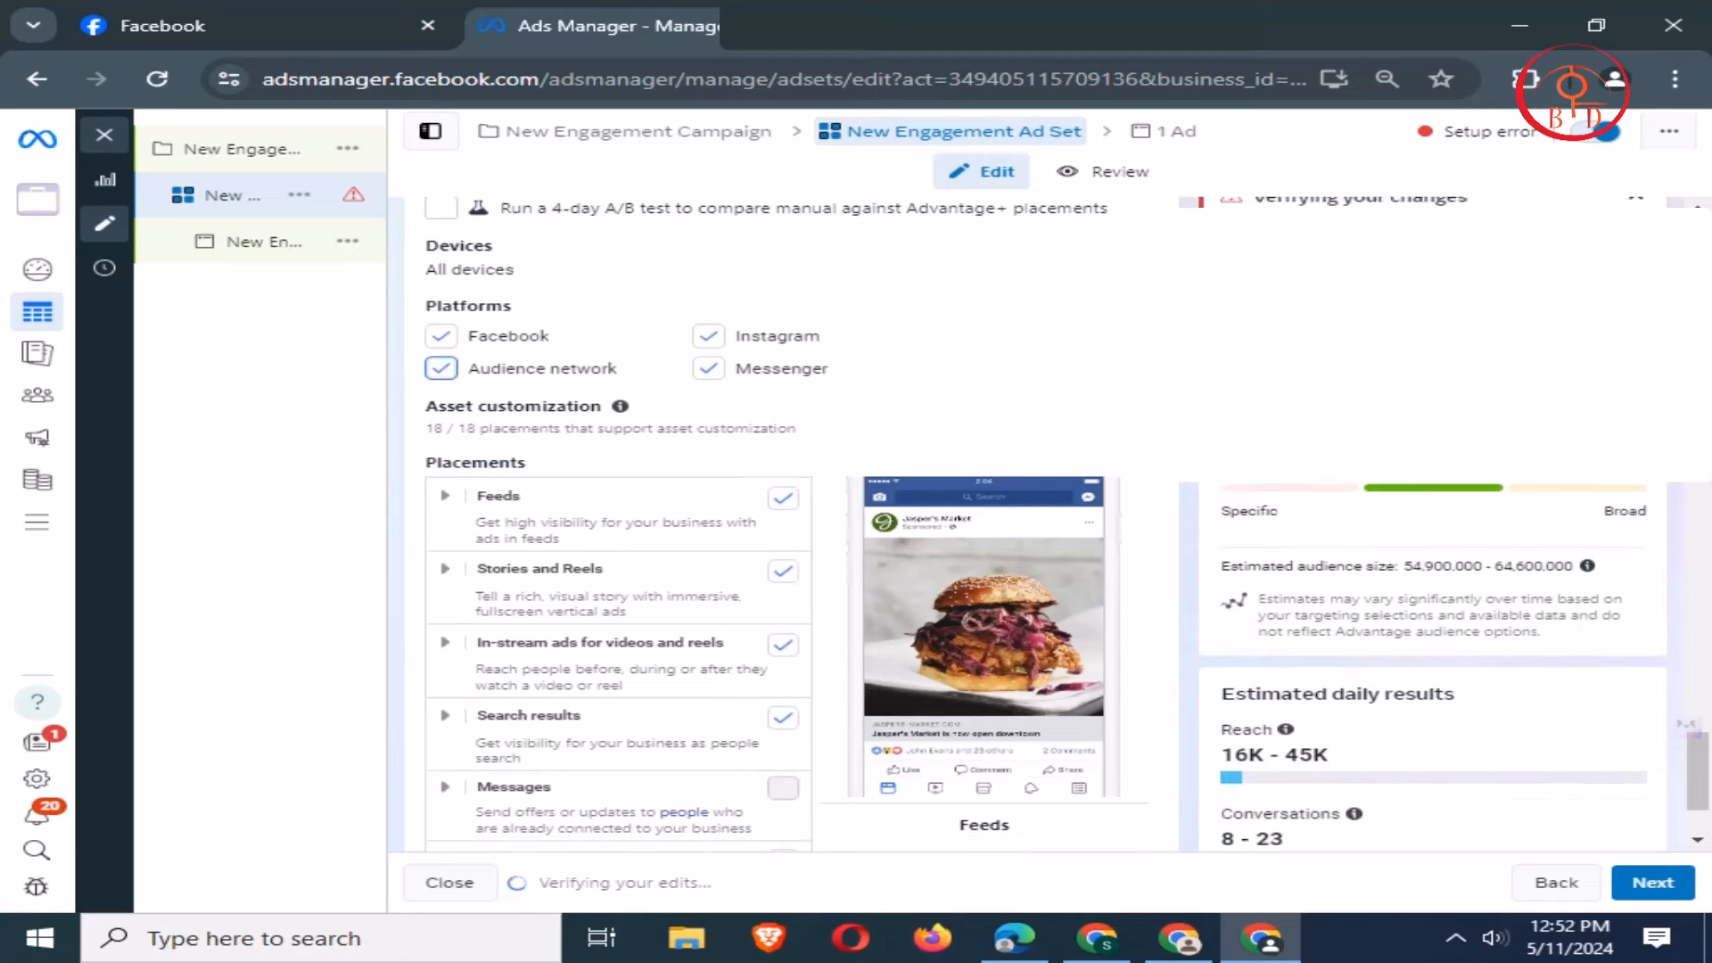
- Look over the manual placement categories, from Feeds and Stories and Reels to Apps and sites
scroll(615, 535, down, 1)
scroll(615, 606, down, 1)
scroll(615, 606, up, 2)
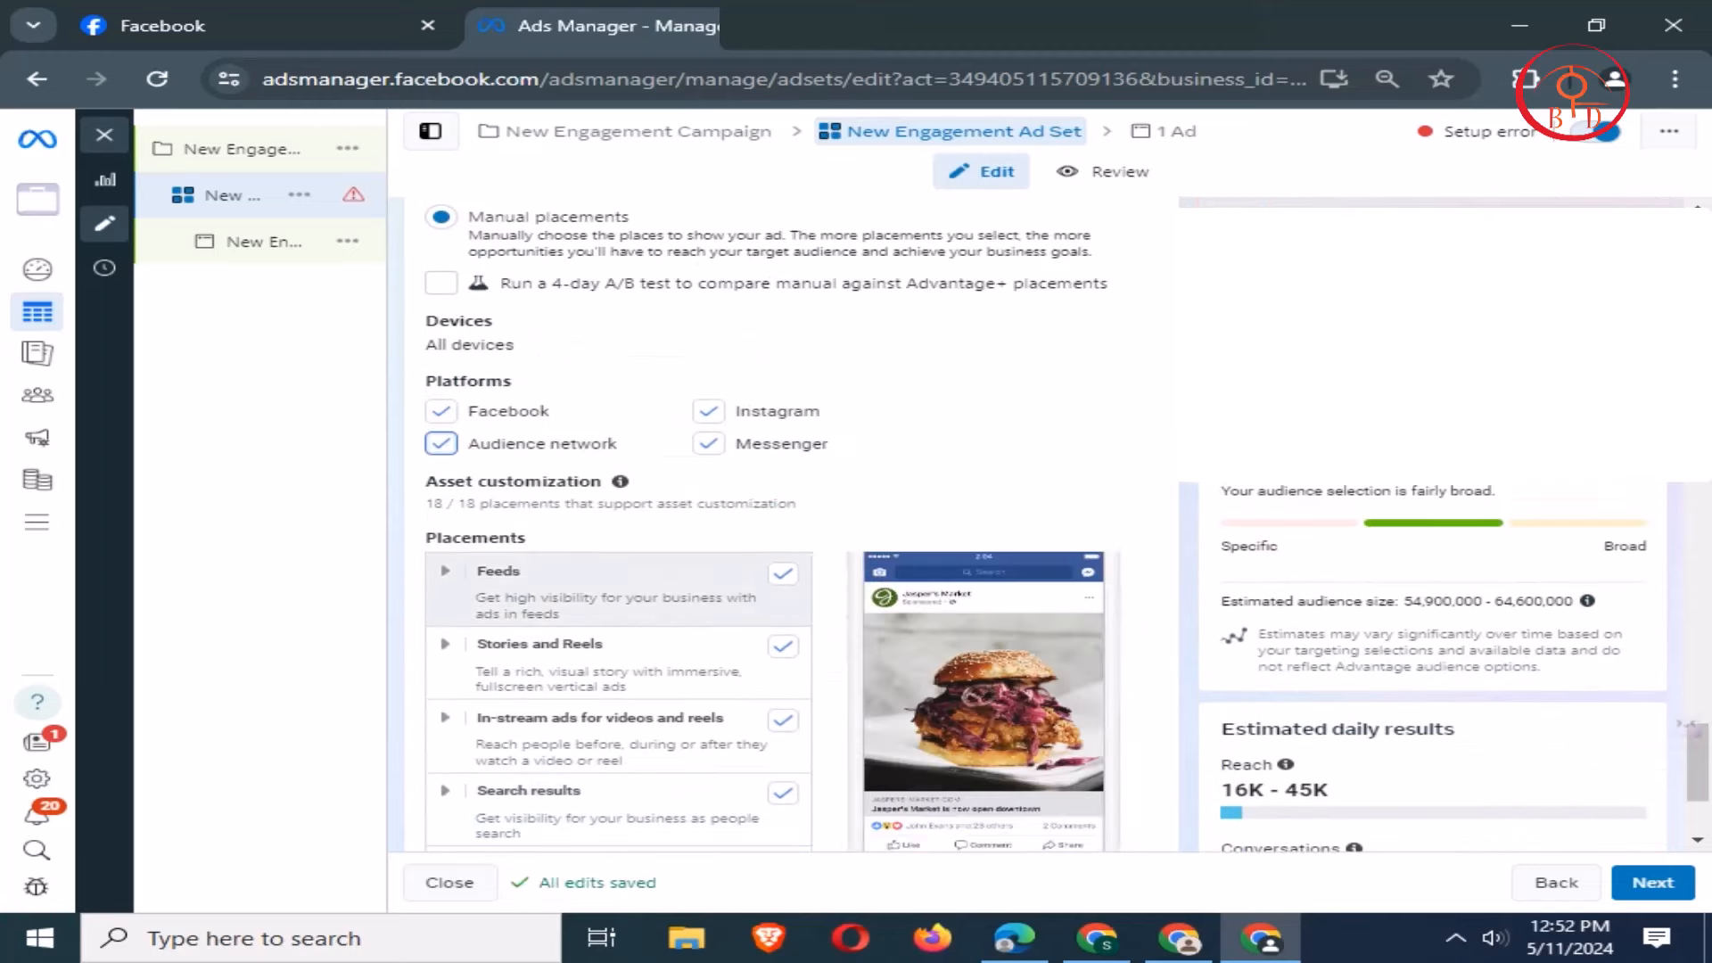
scroll(615, 606, down, 1)
scroll(616, 579, down, 1)
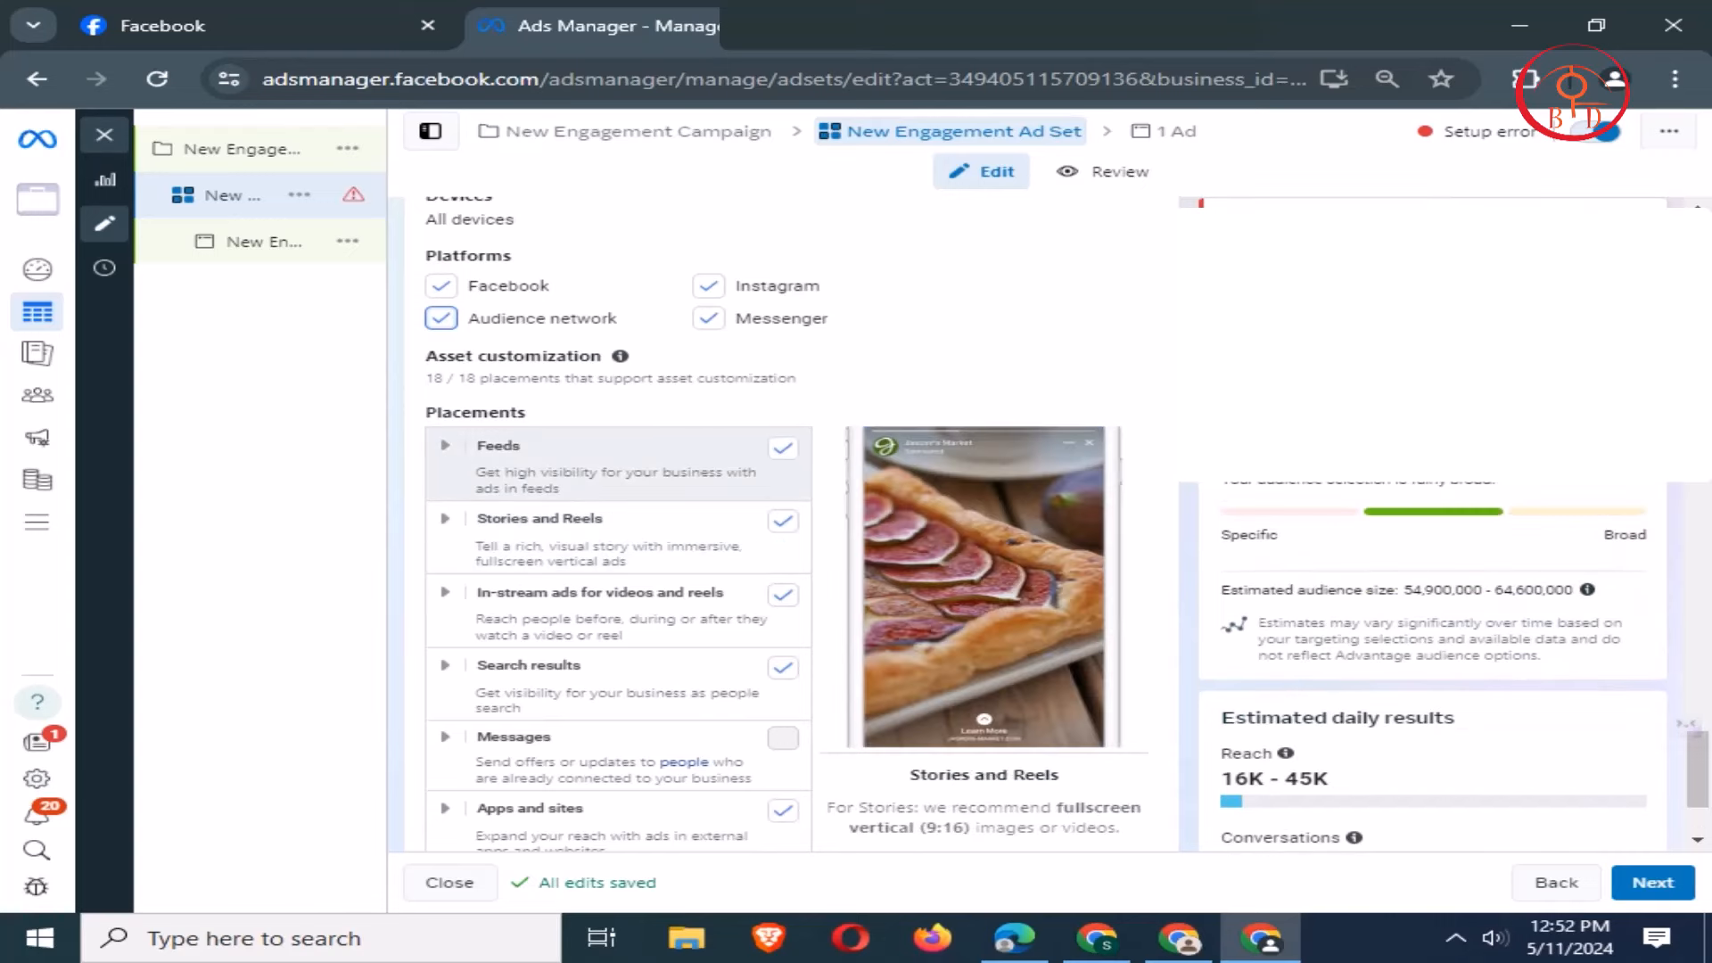
- Recheck the ad set from its messaging apps down to its manual placements and proceed to the ad level
scroll(624, 481, down, 3)
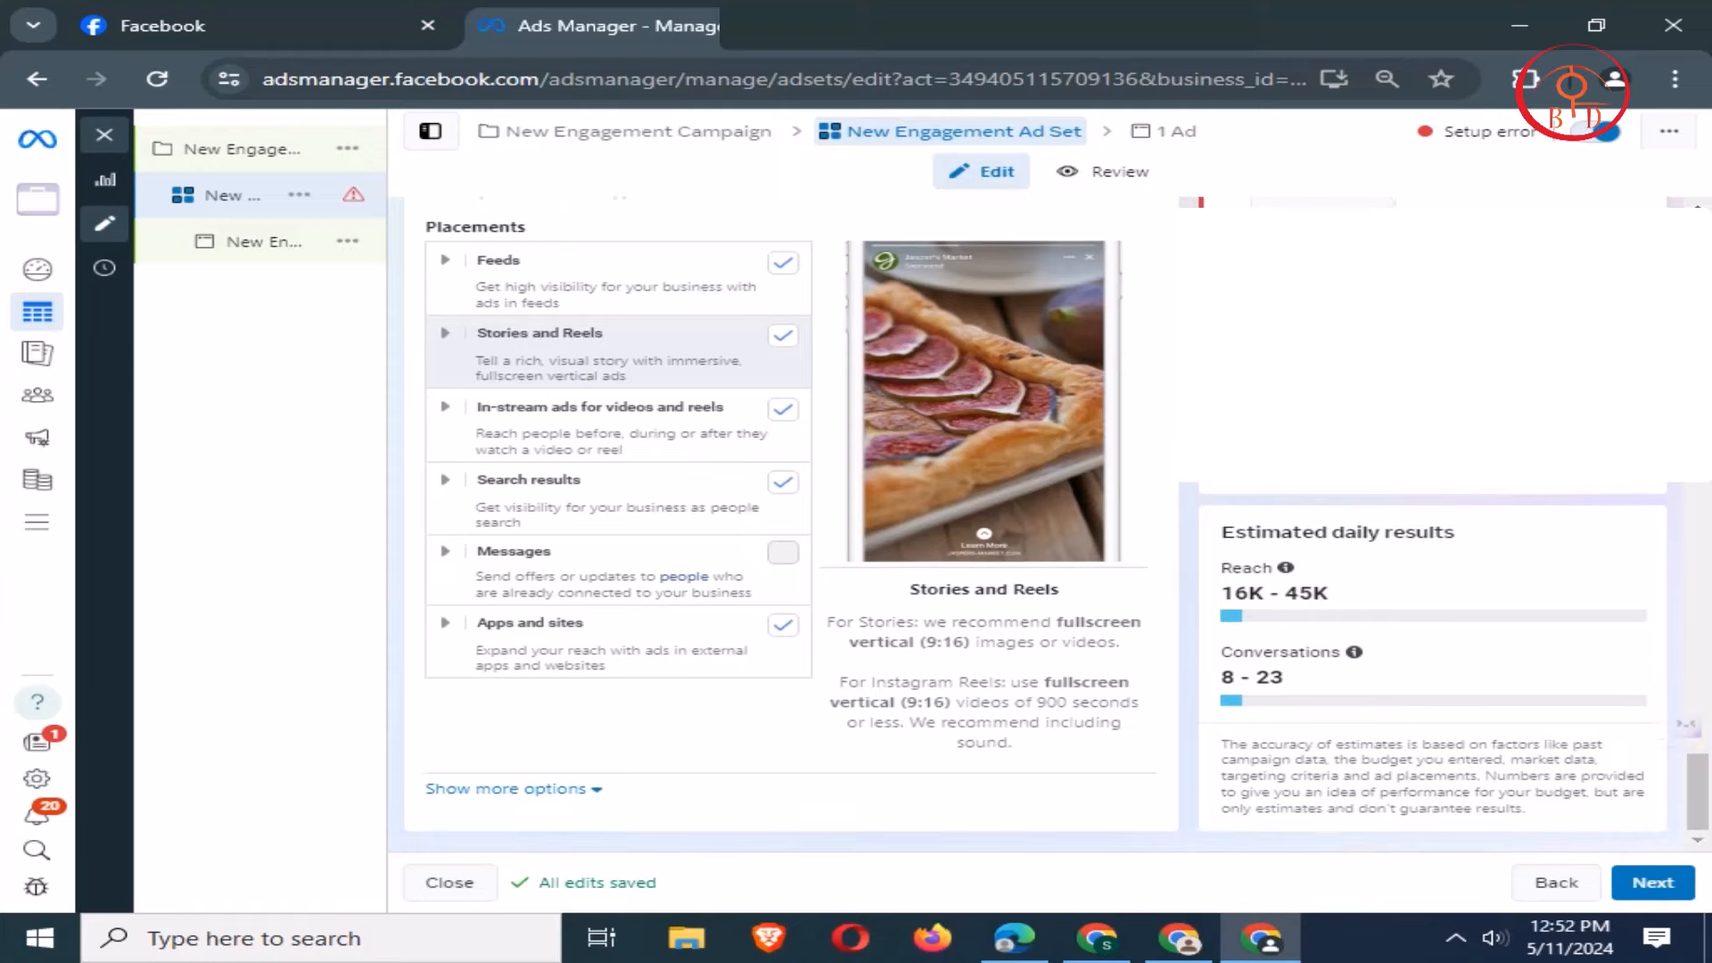
scroll(784, 517, up, 15)
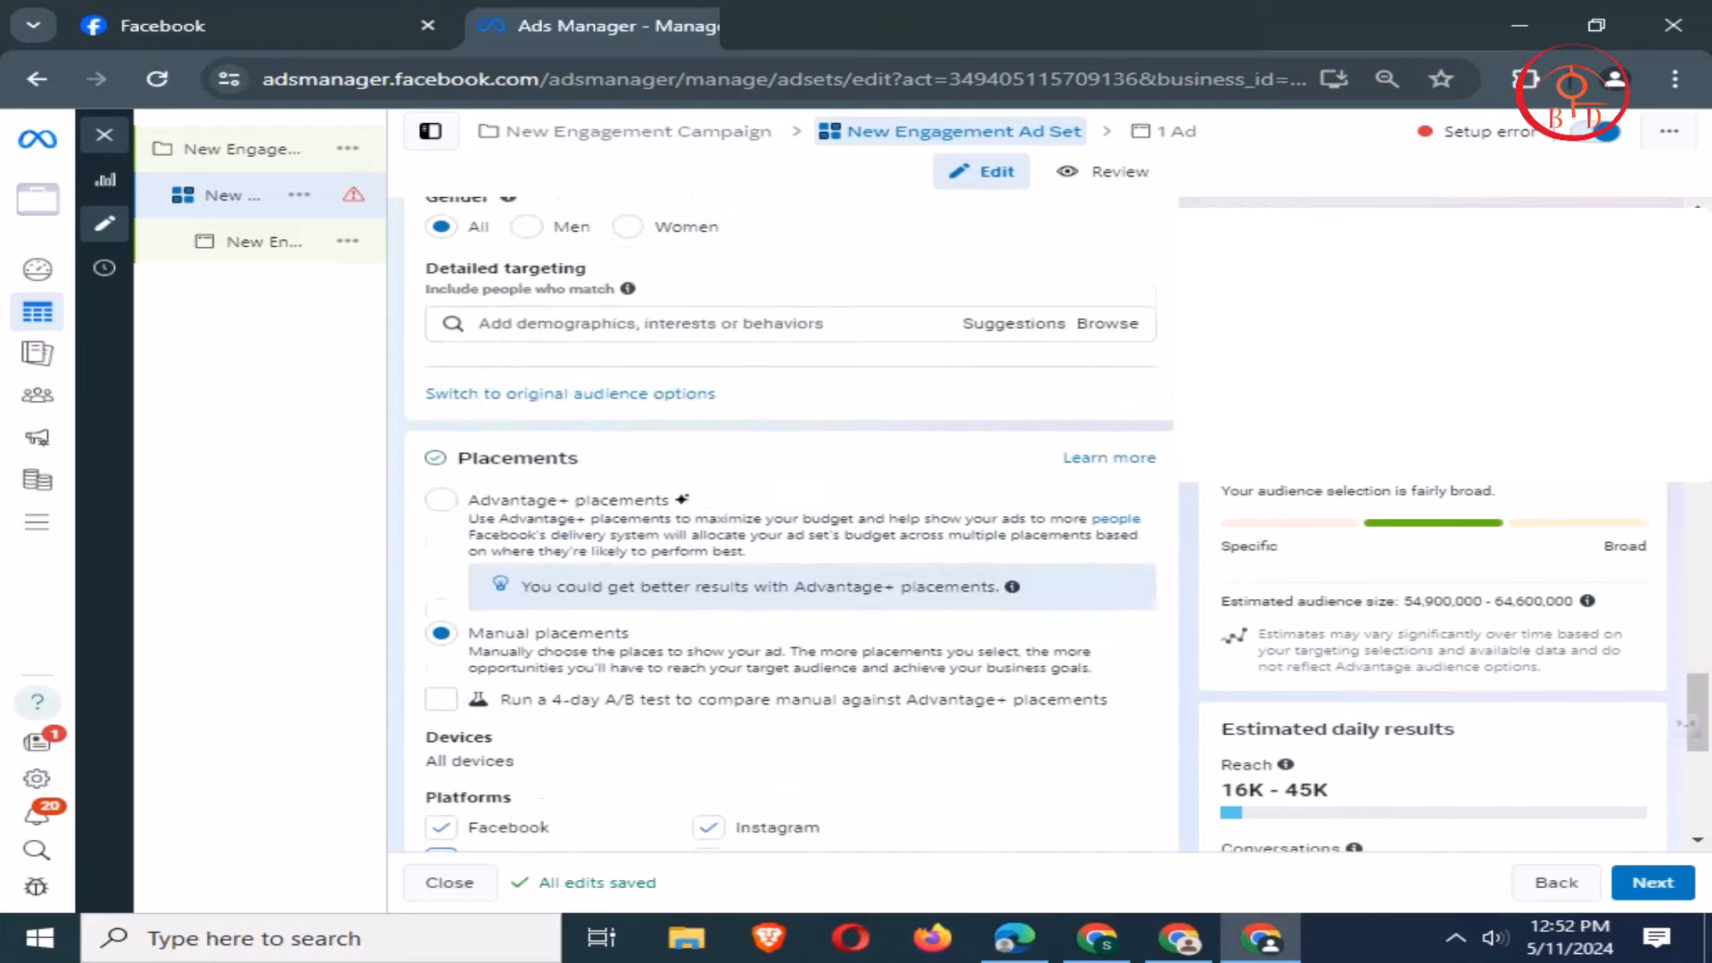
scroll(785, 518, up, 10)
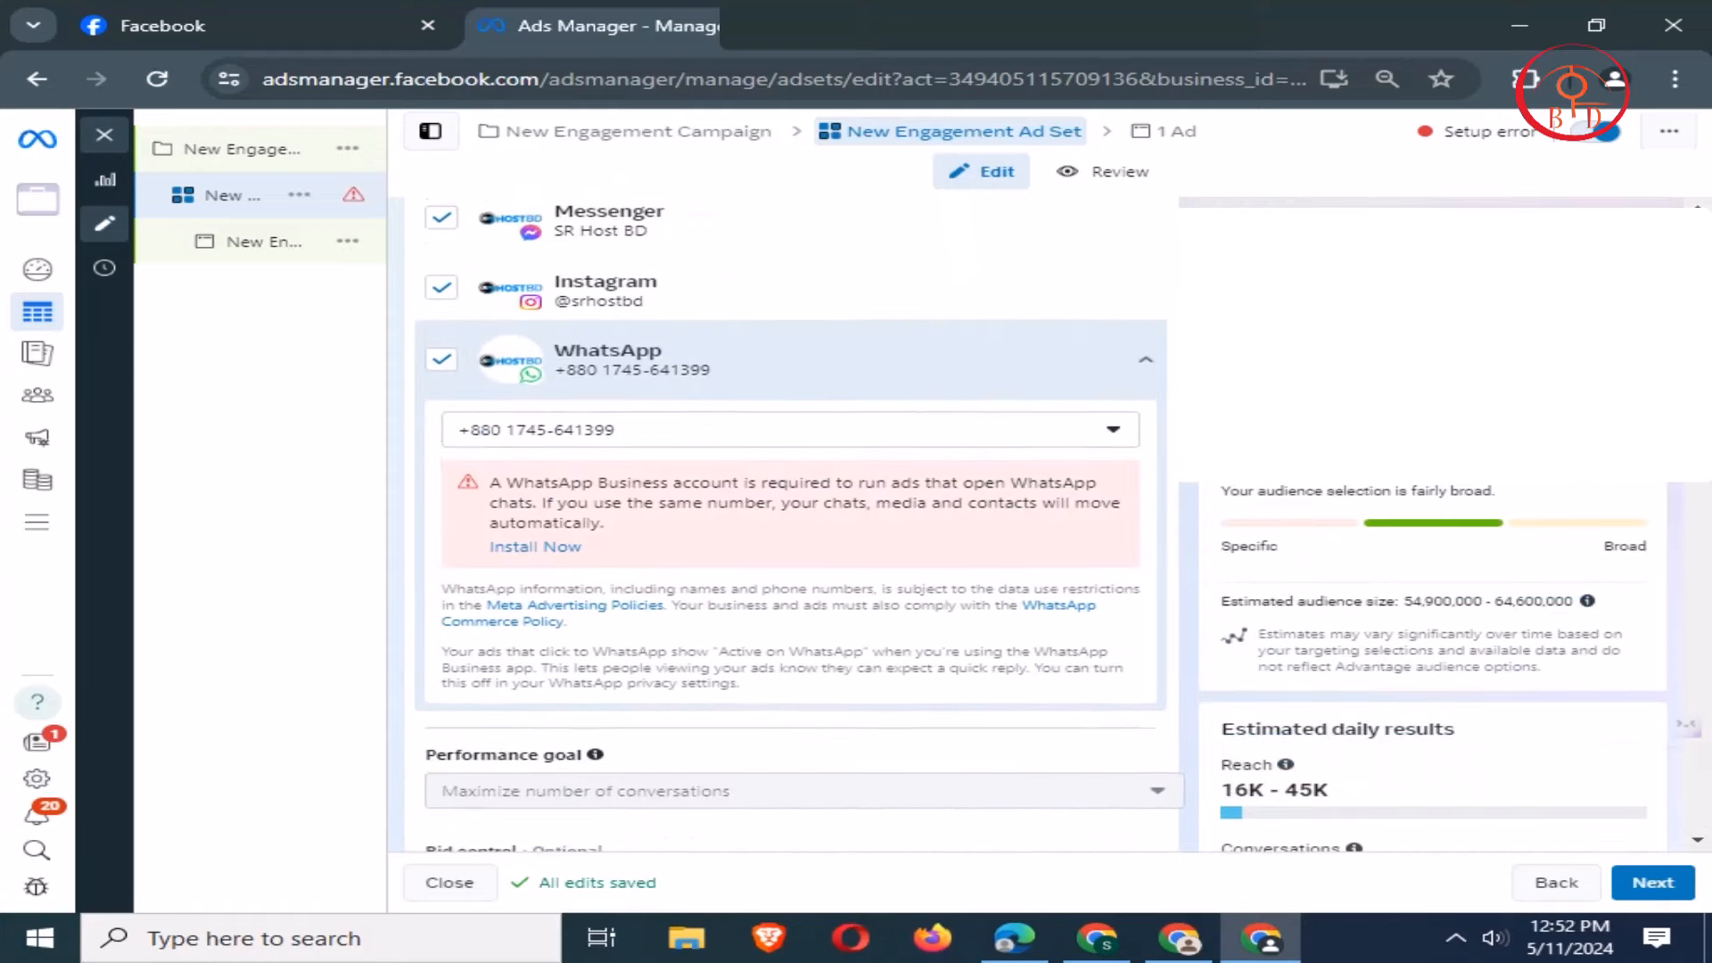
scroll(785, 517, down, 10)
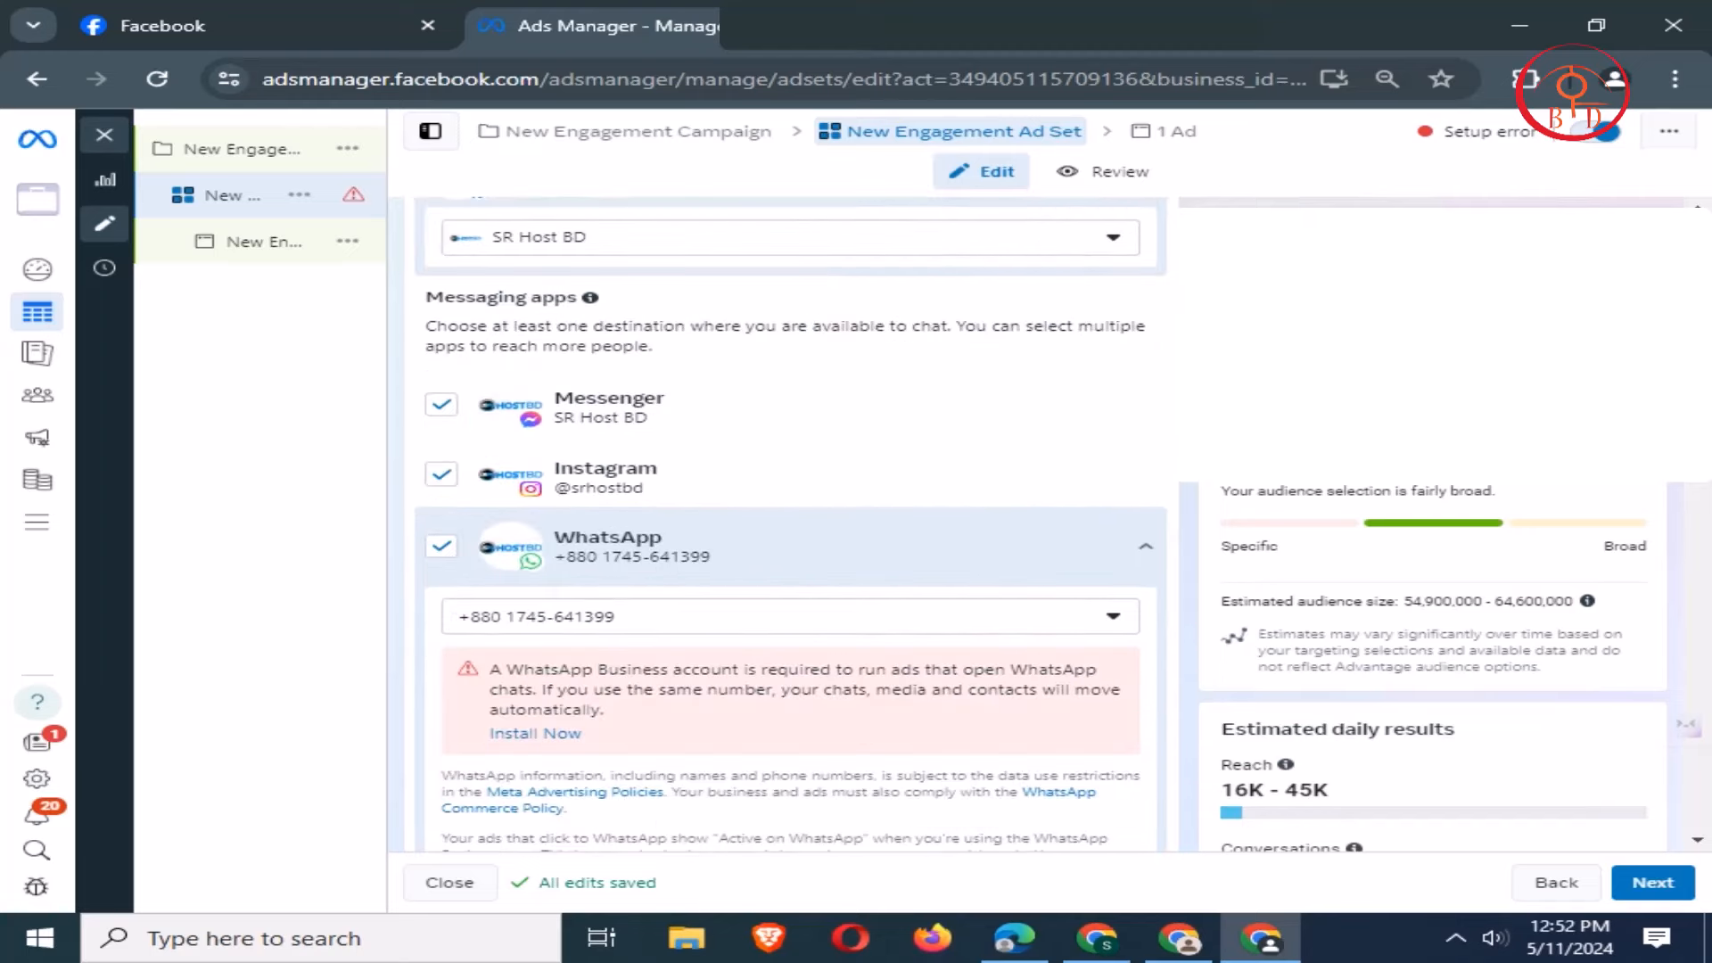
scroll(785, 517, down, 15)
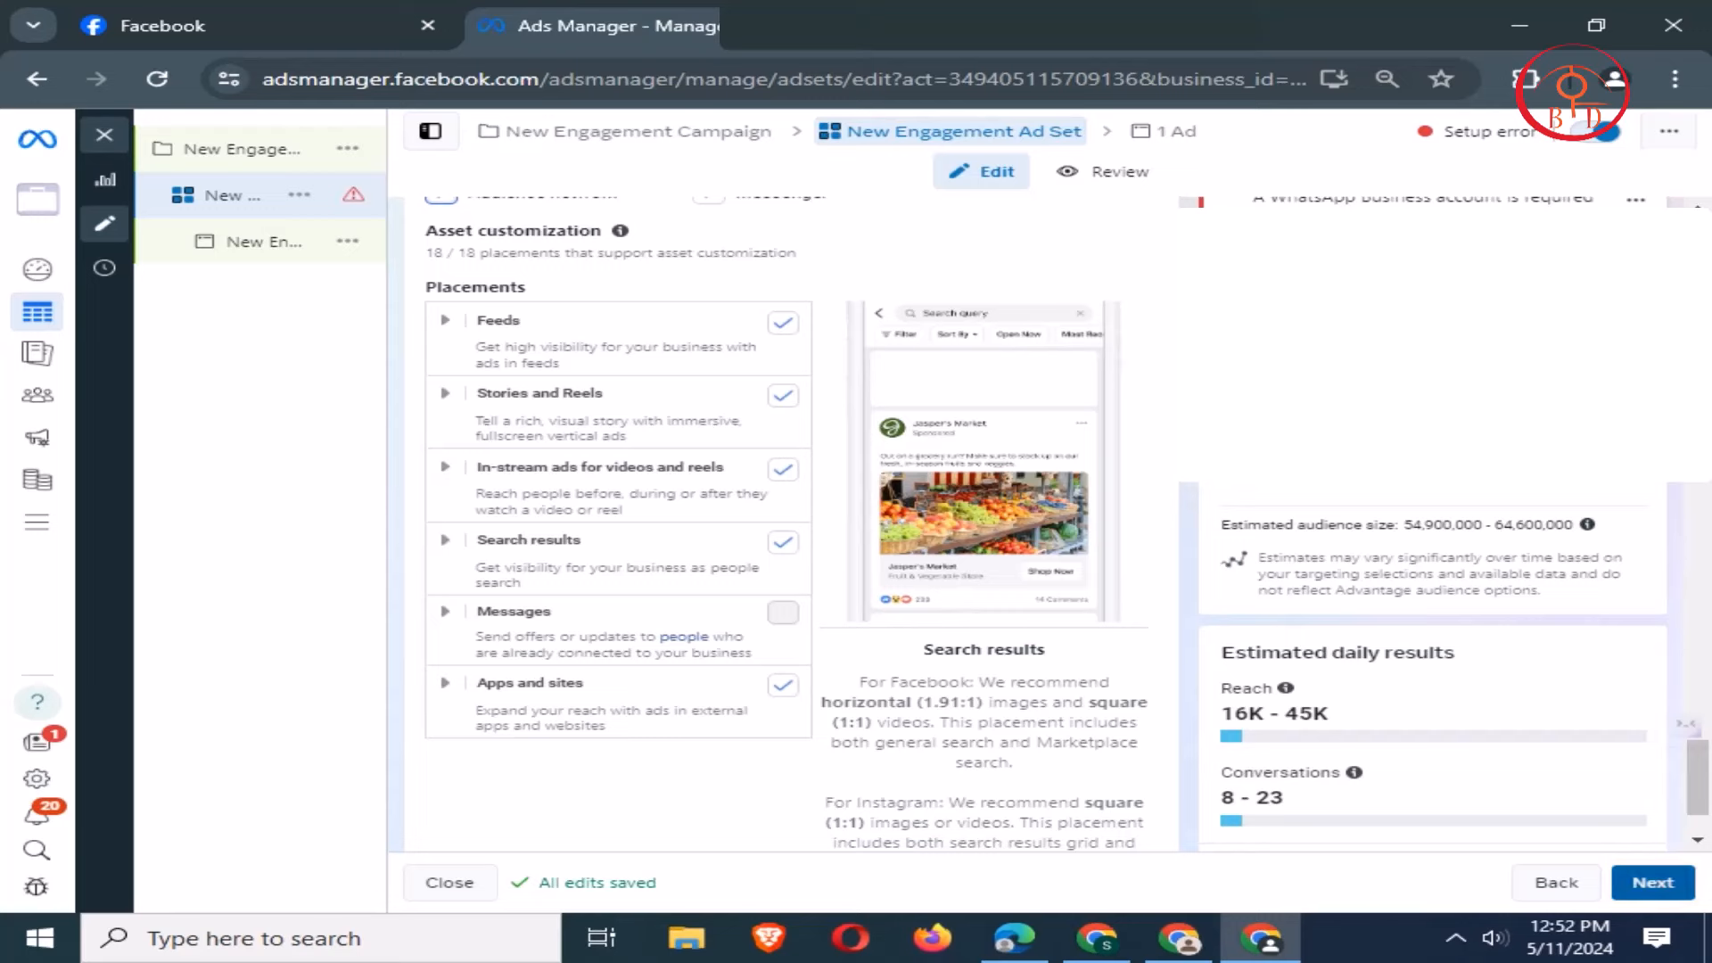
click(1652, 882)
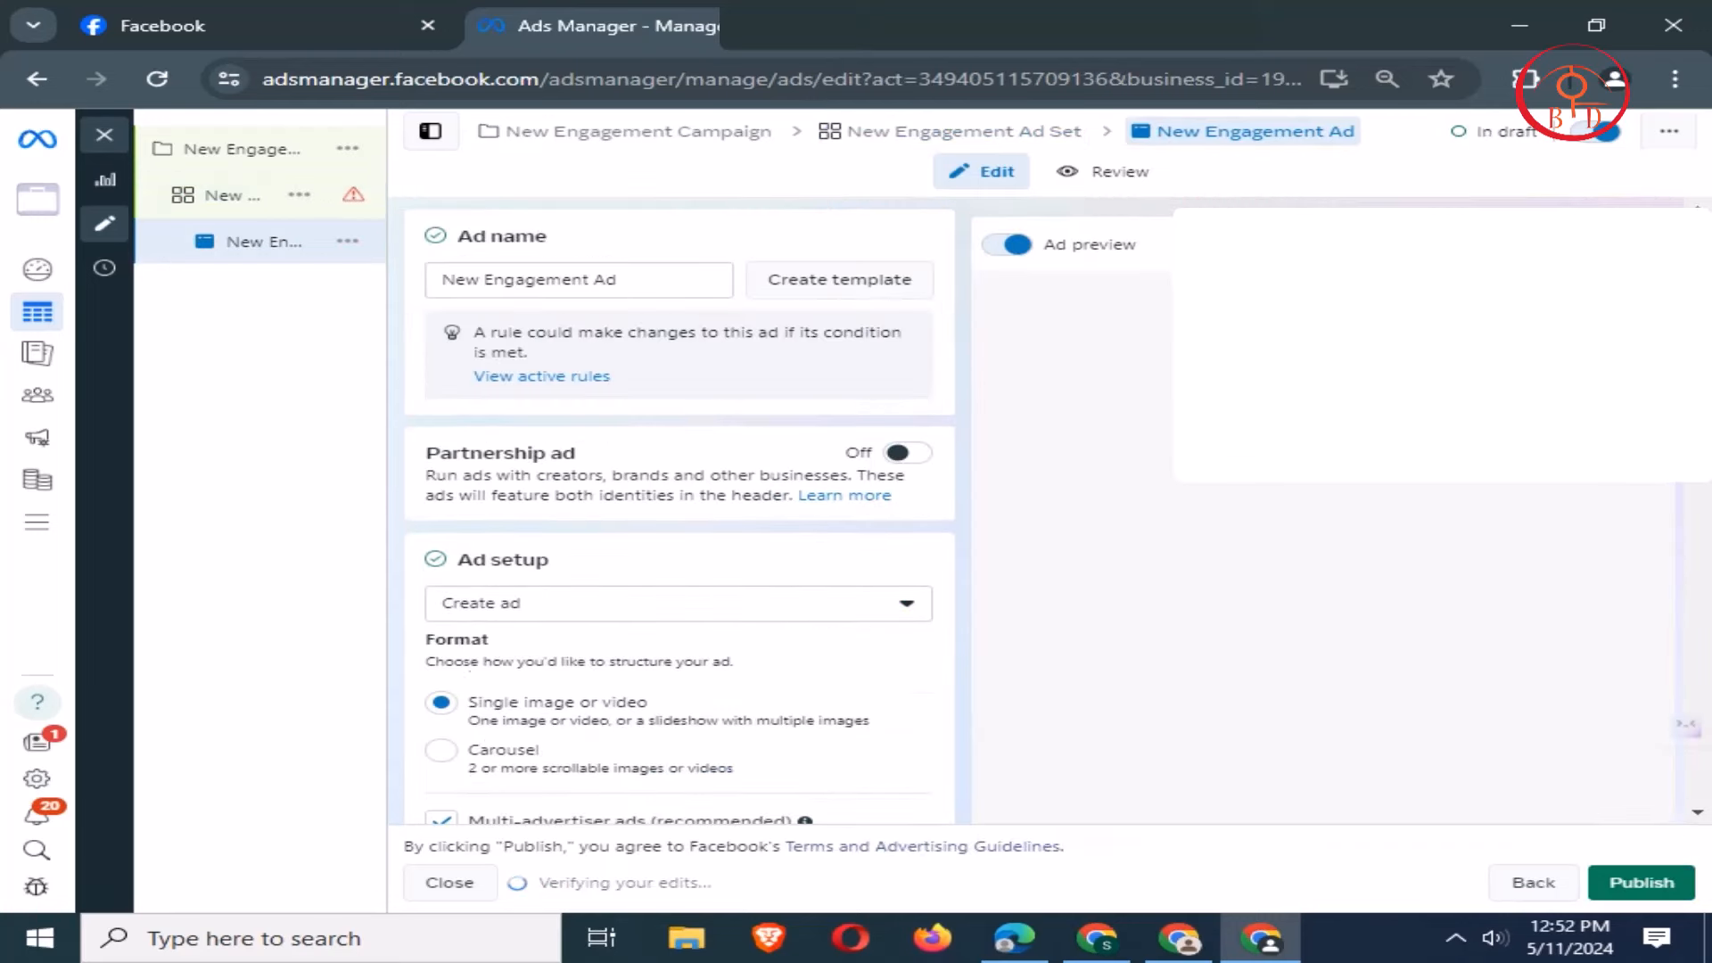
- Choose Create ad as the ad setup and look over its format, ad creative and message template sections
scroll(677, 517, down, 4)
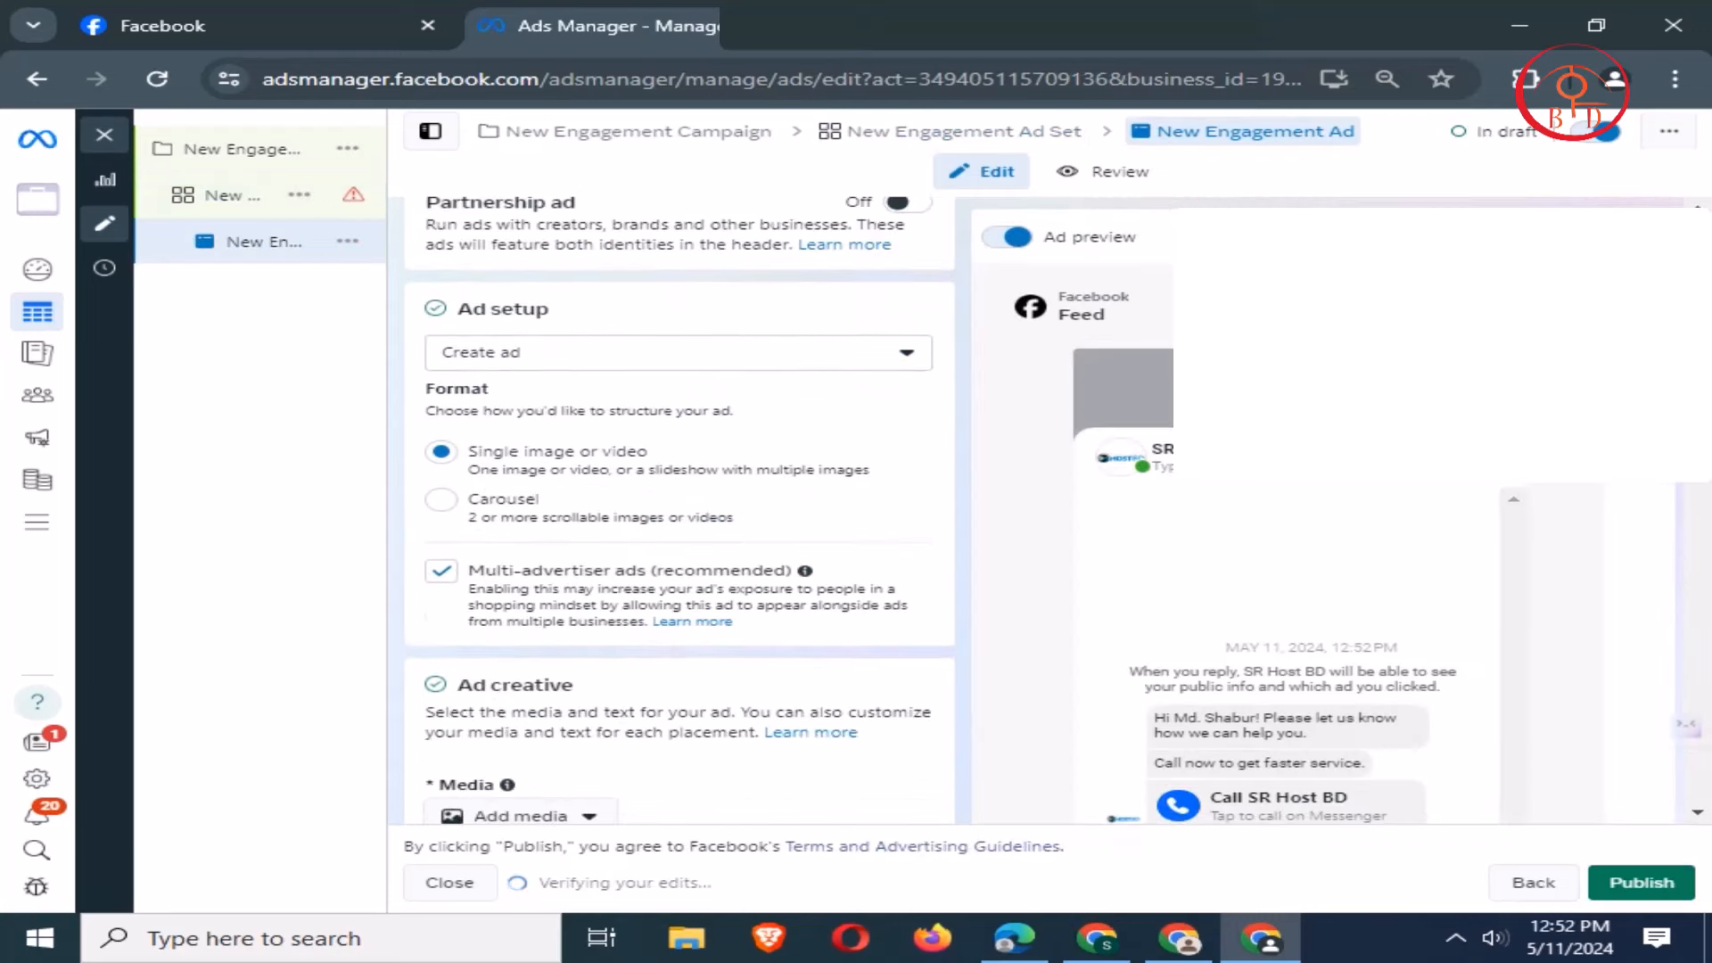
scroll(678, 517, up, 3)
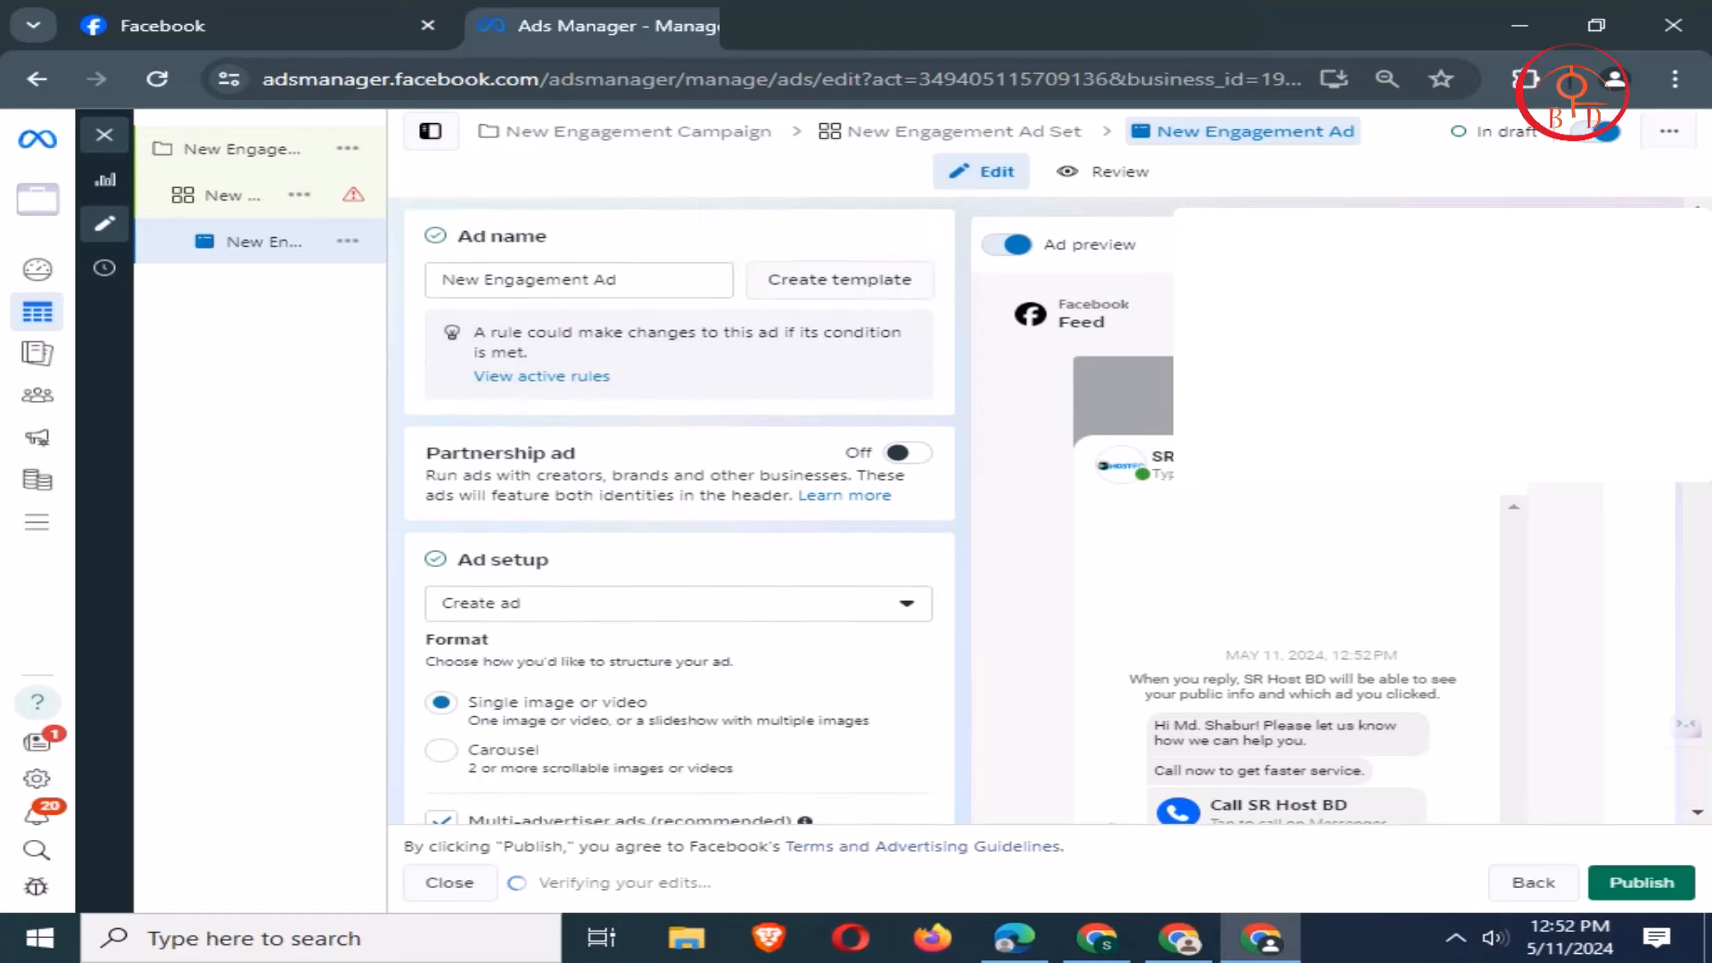
scroll(678, 517, down, 2)
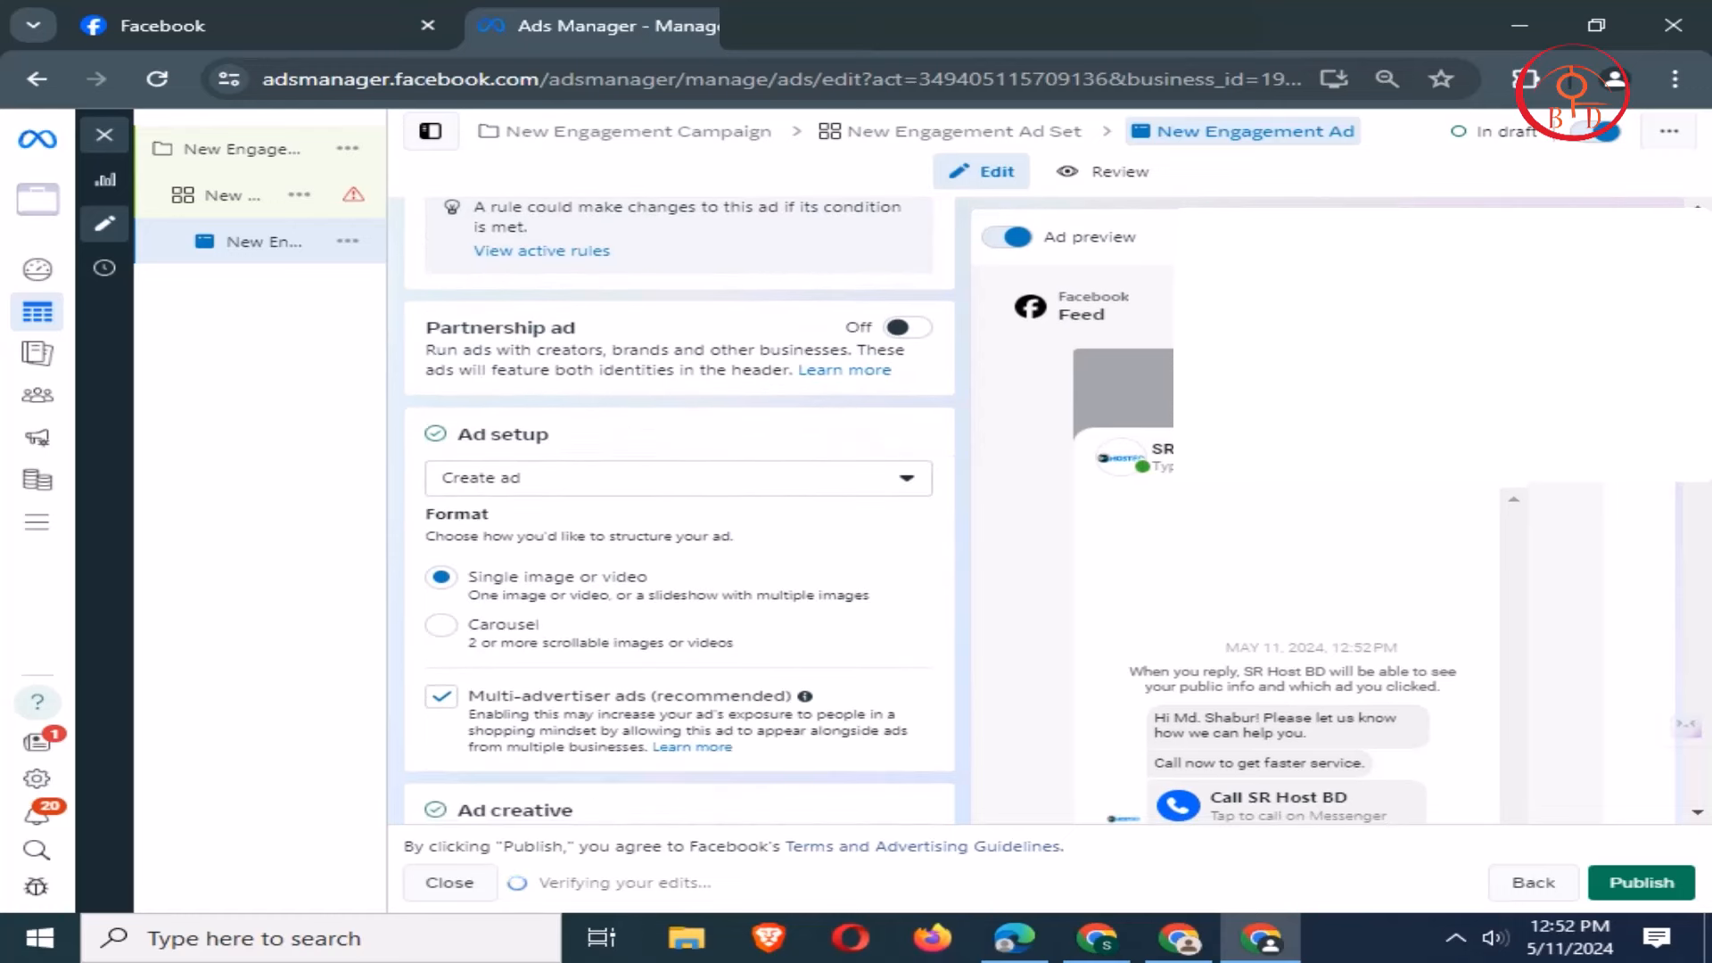
click(678, 479)
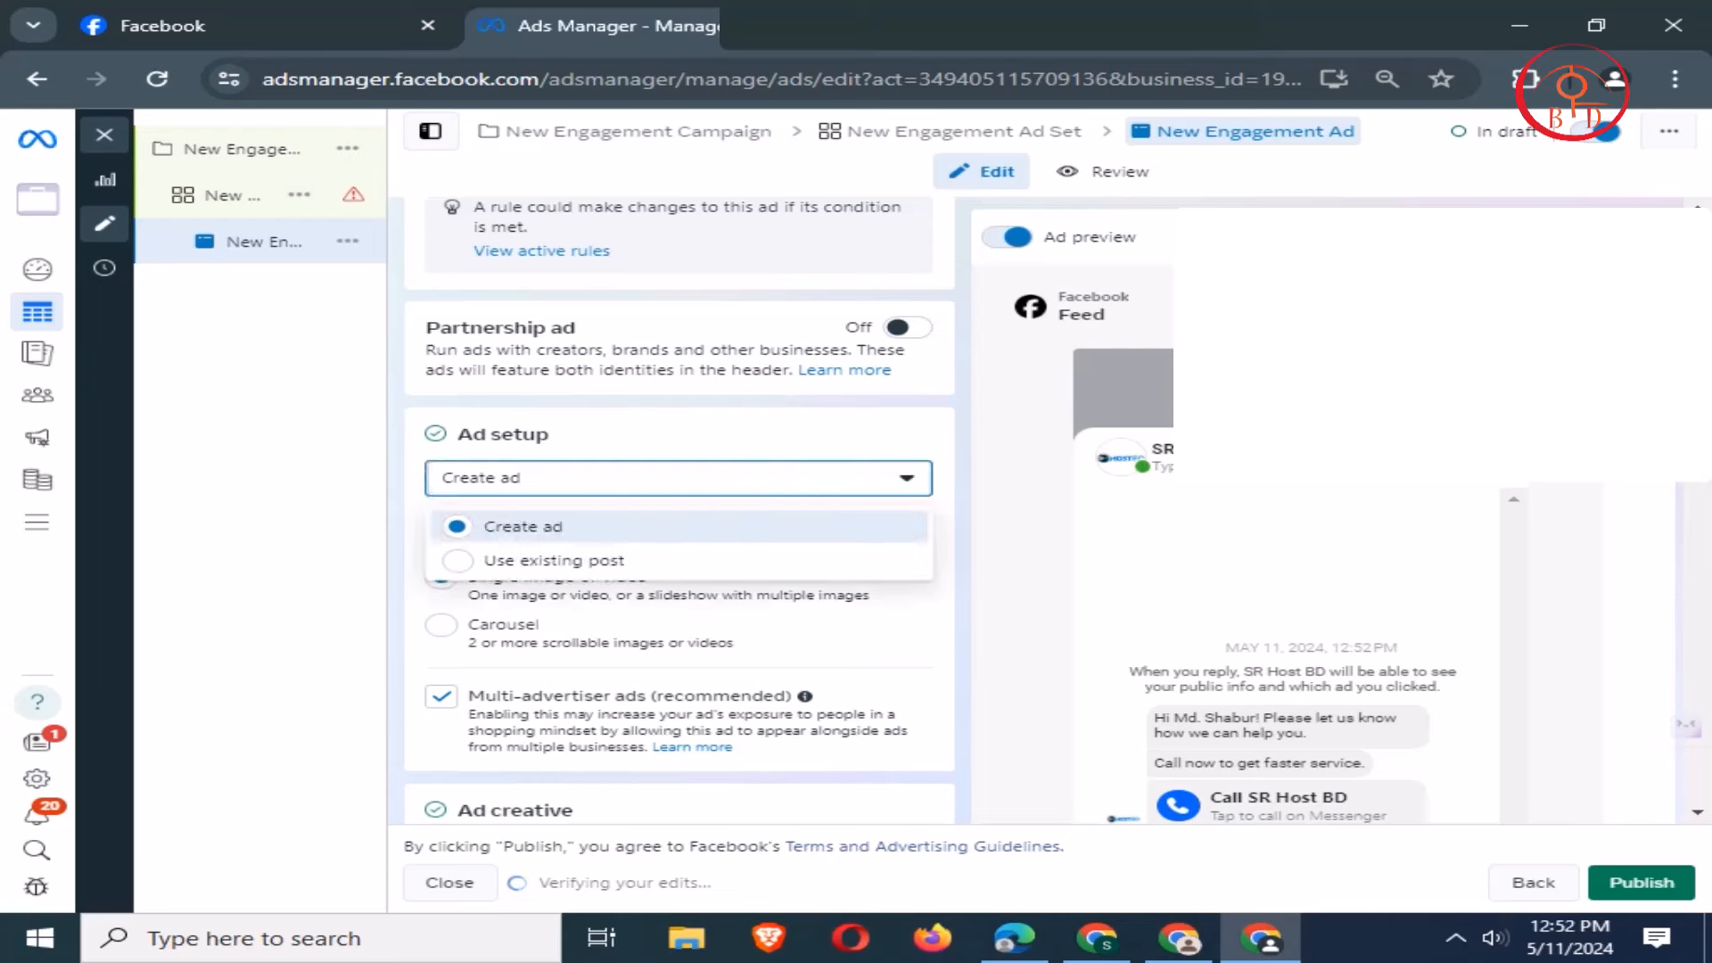
click(678, 526)
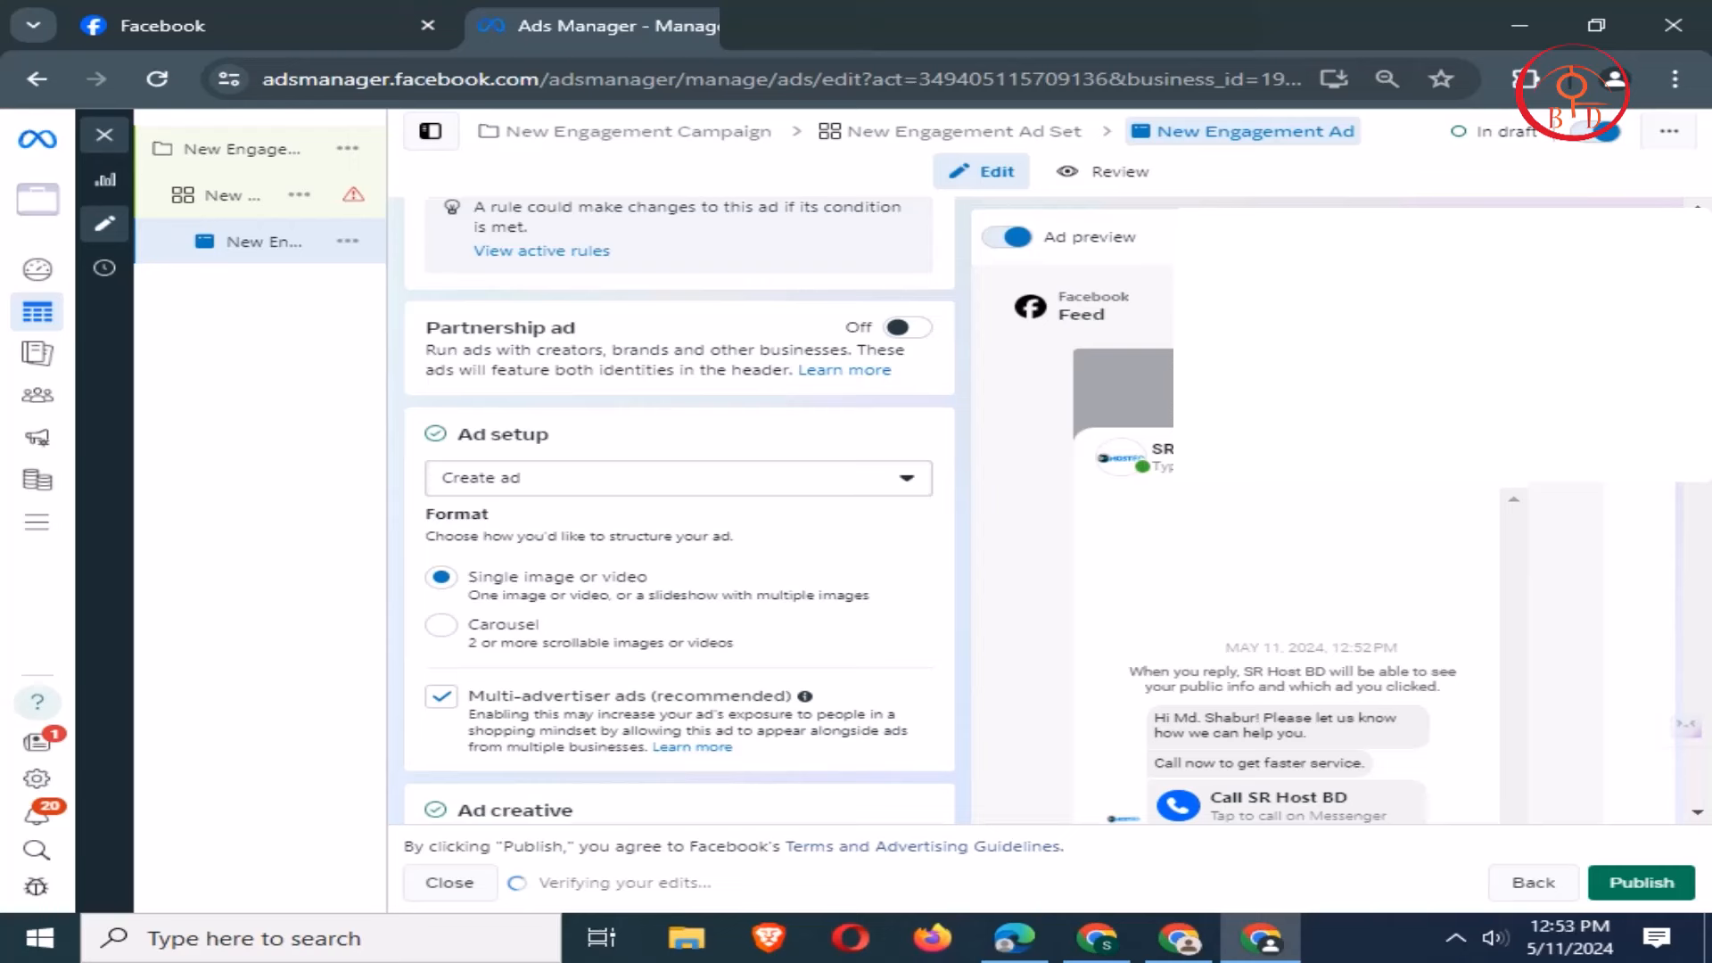
scroll(680, 508, down, 5)
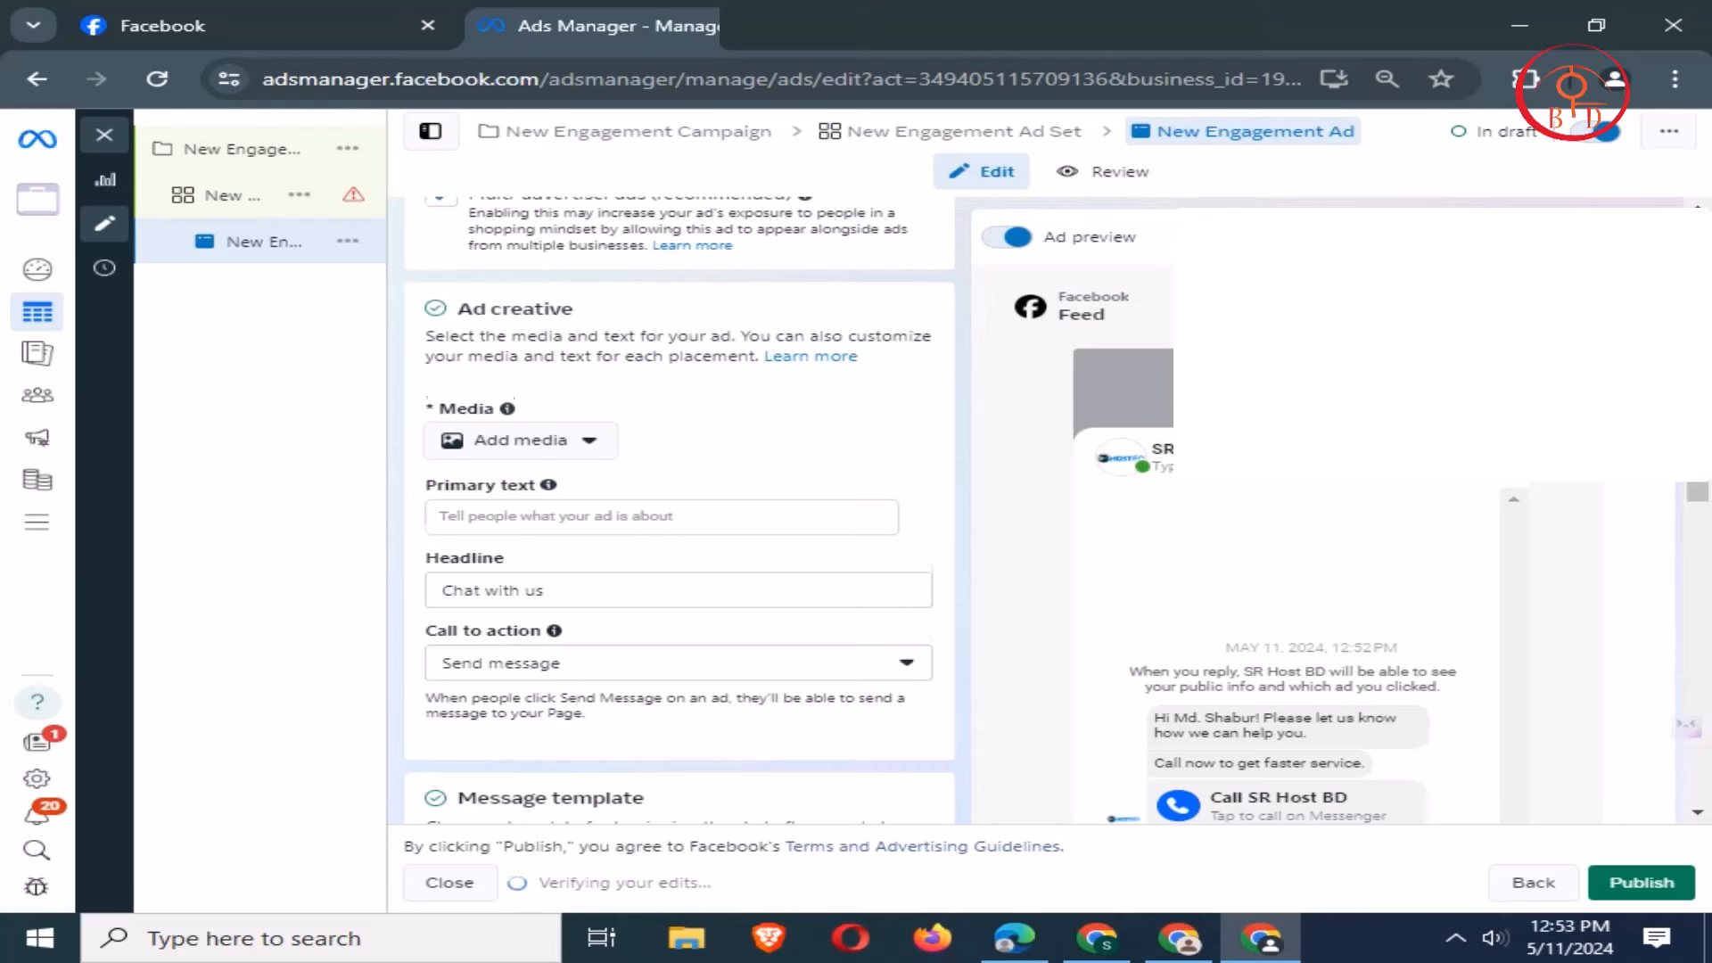
scroll(679, 508, down, 1)
scroll(680, 508, down, 5)
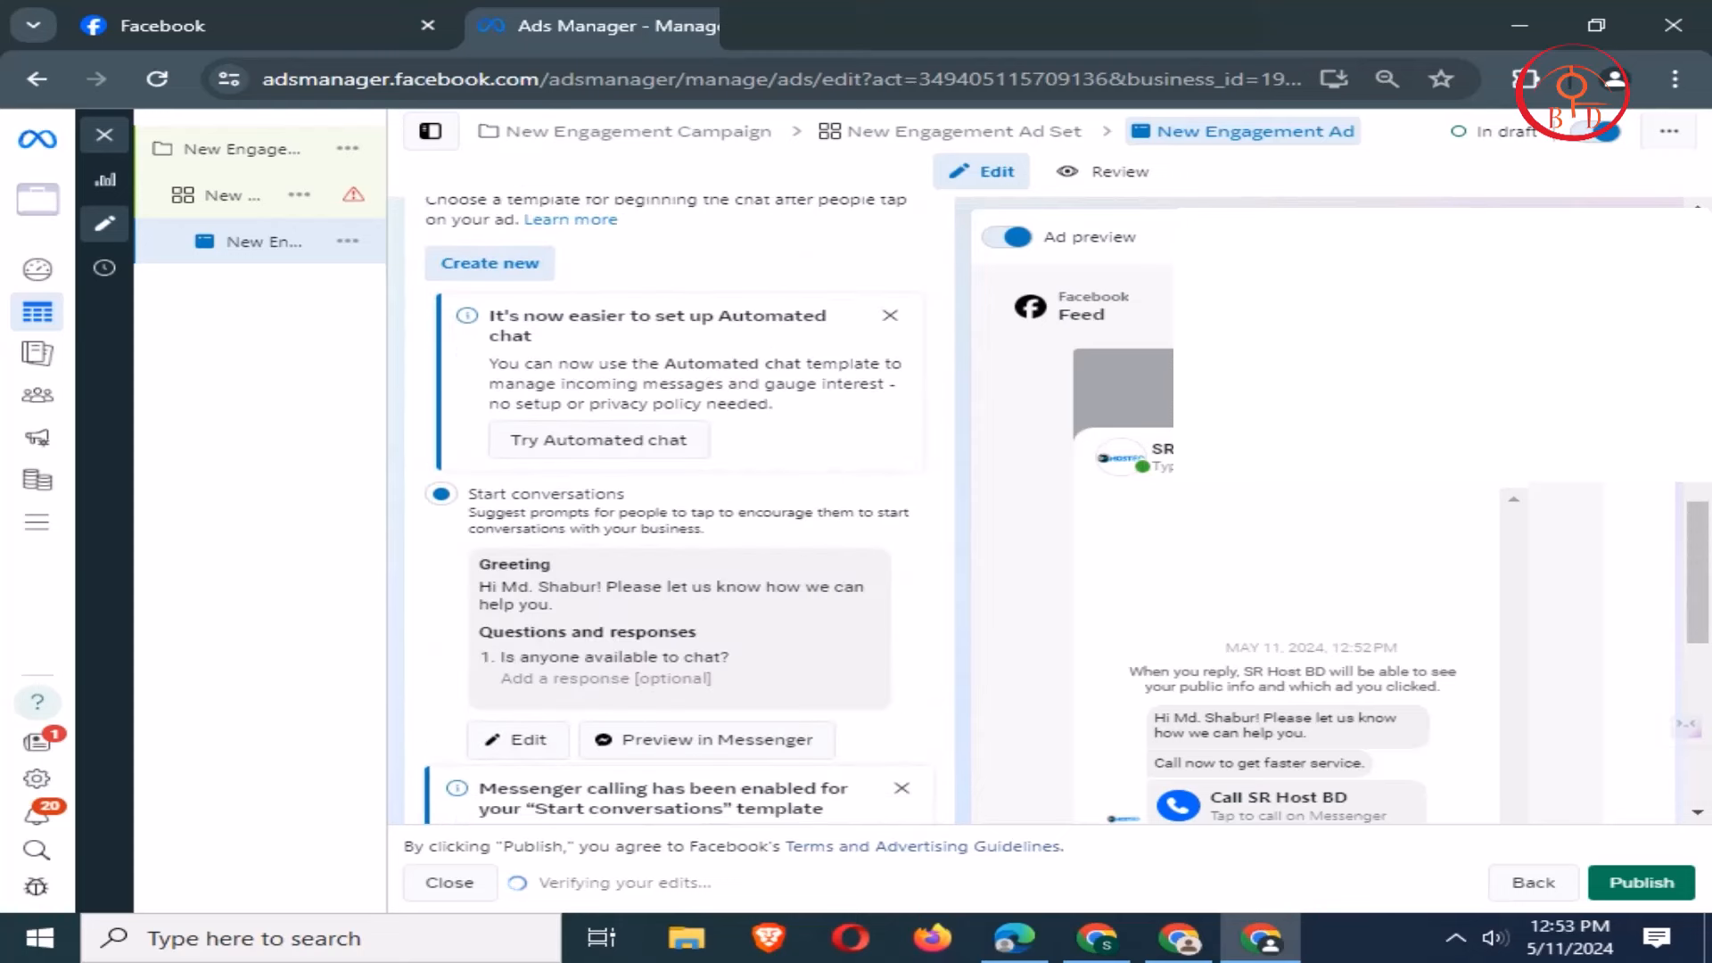
- Switch the ad setup to Use existing post
scroll(680, 508, up, 10)
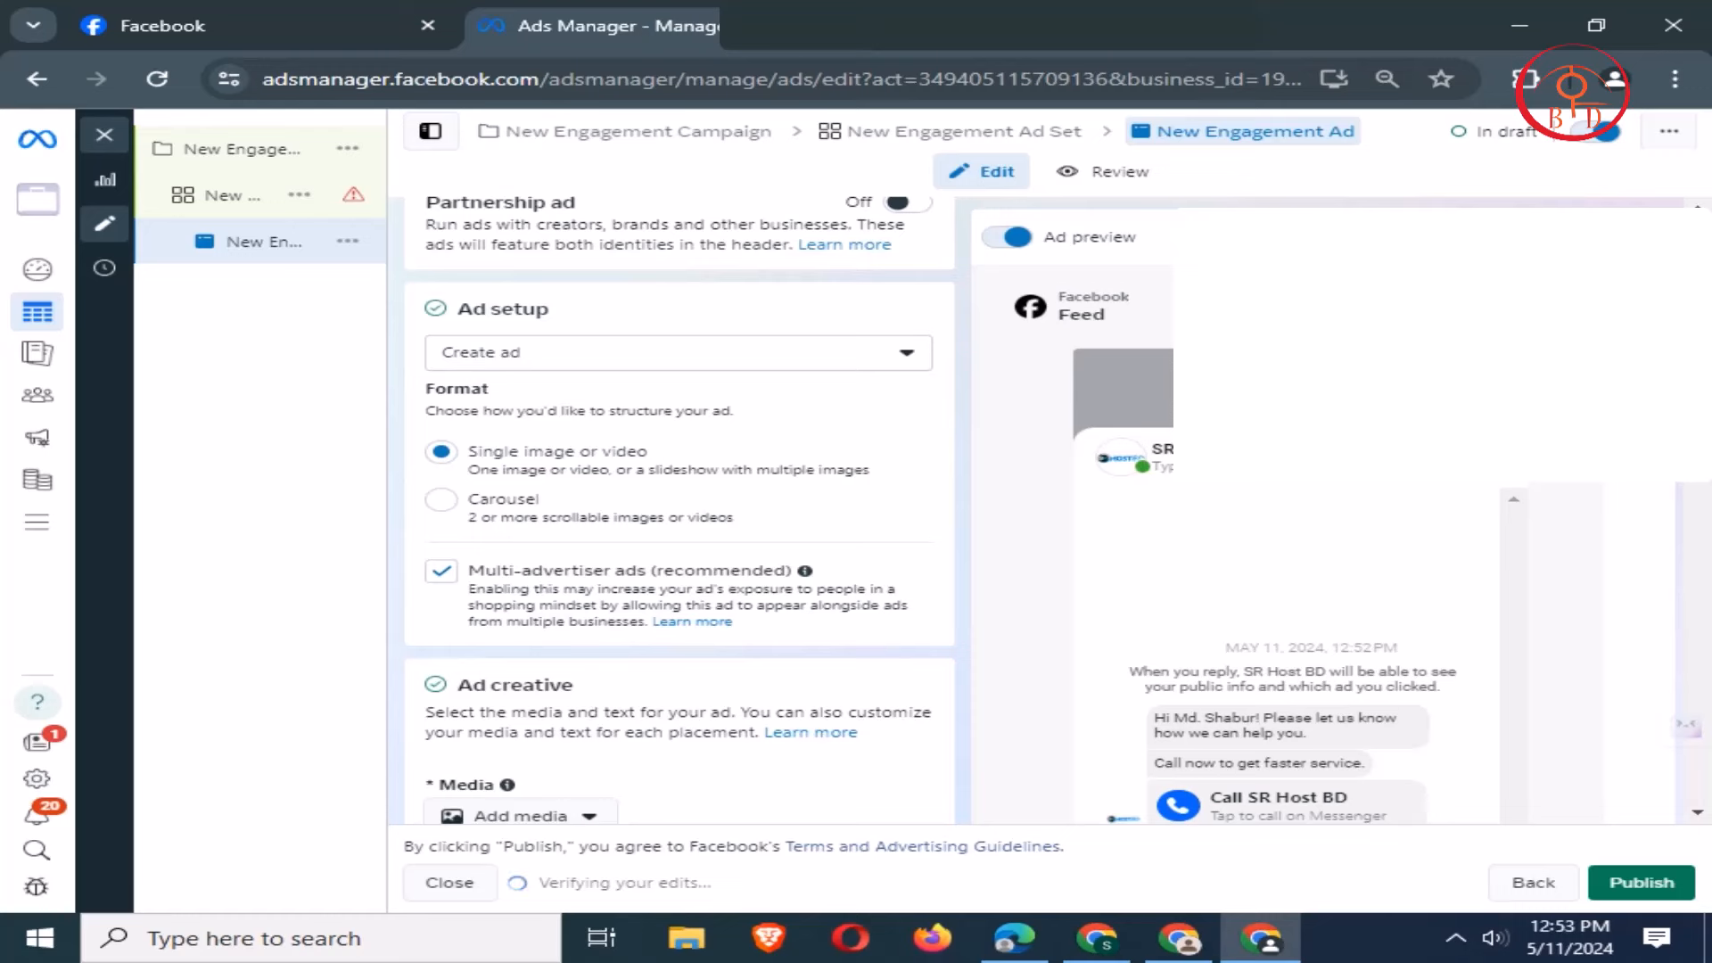
click(678, 353)
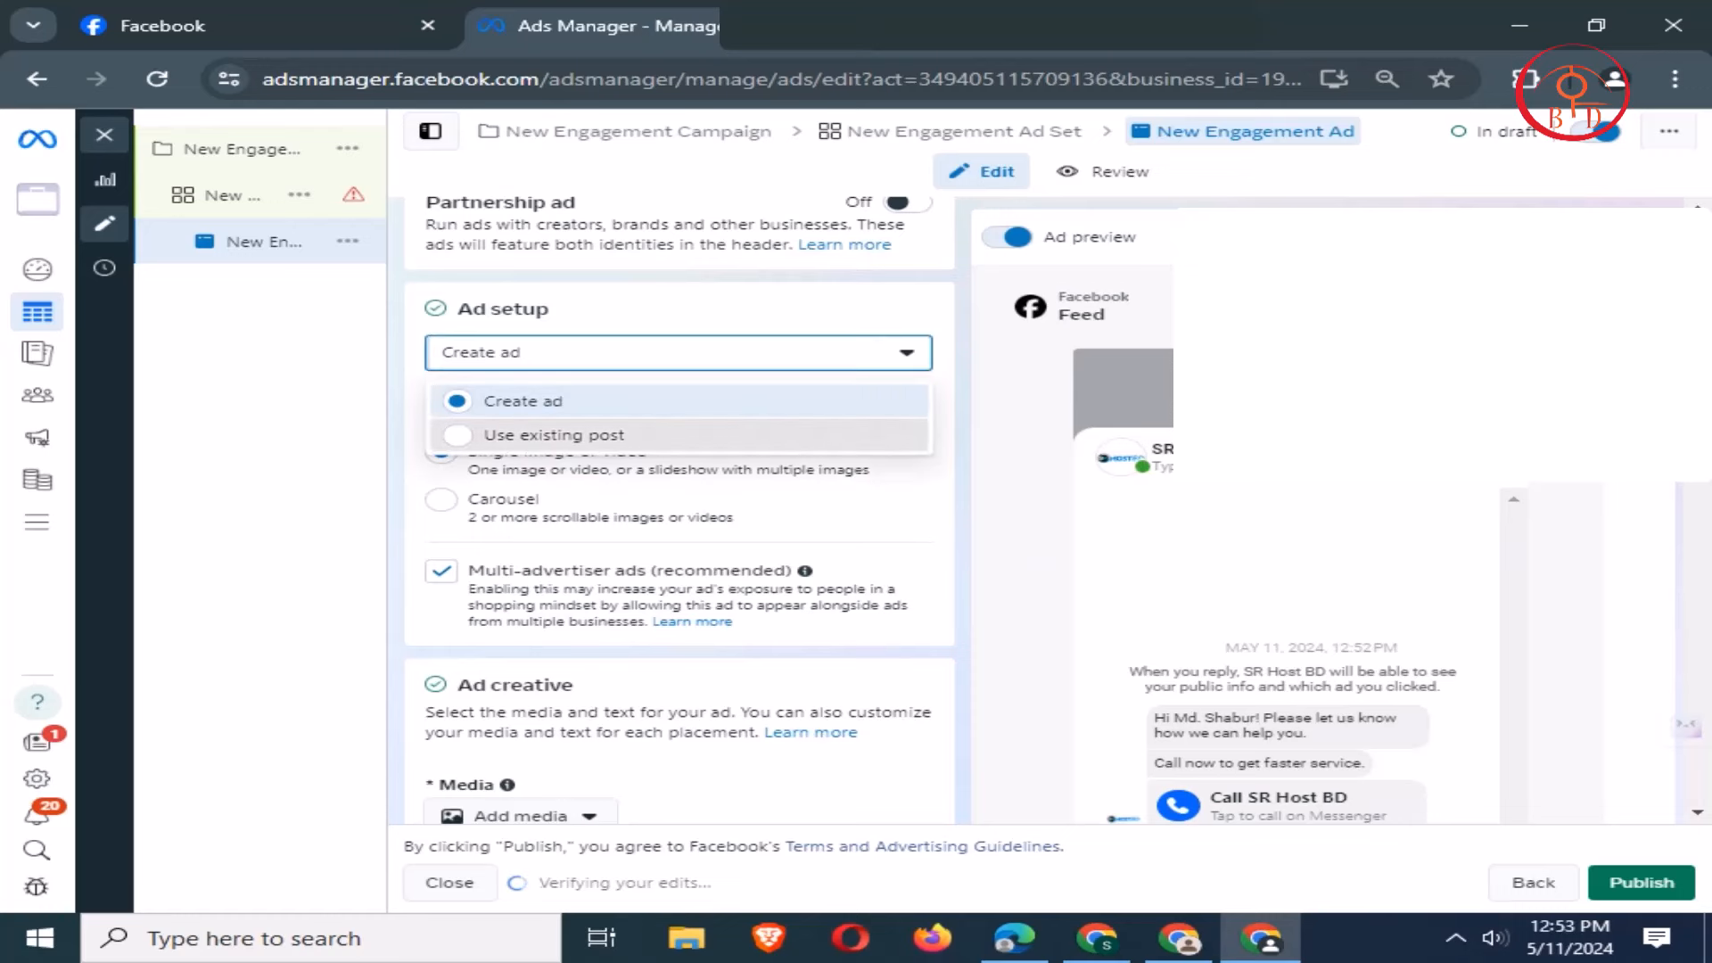
click(554, 434)
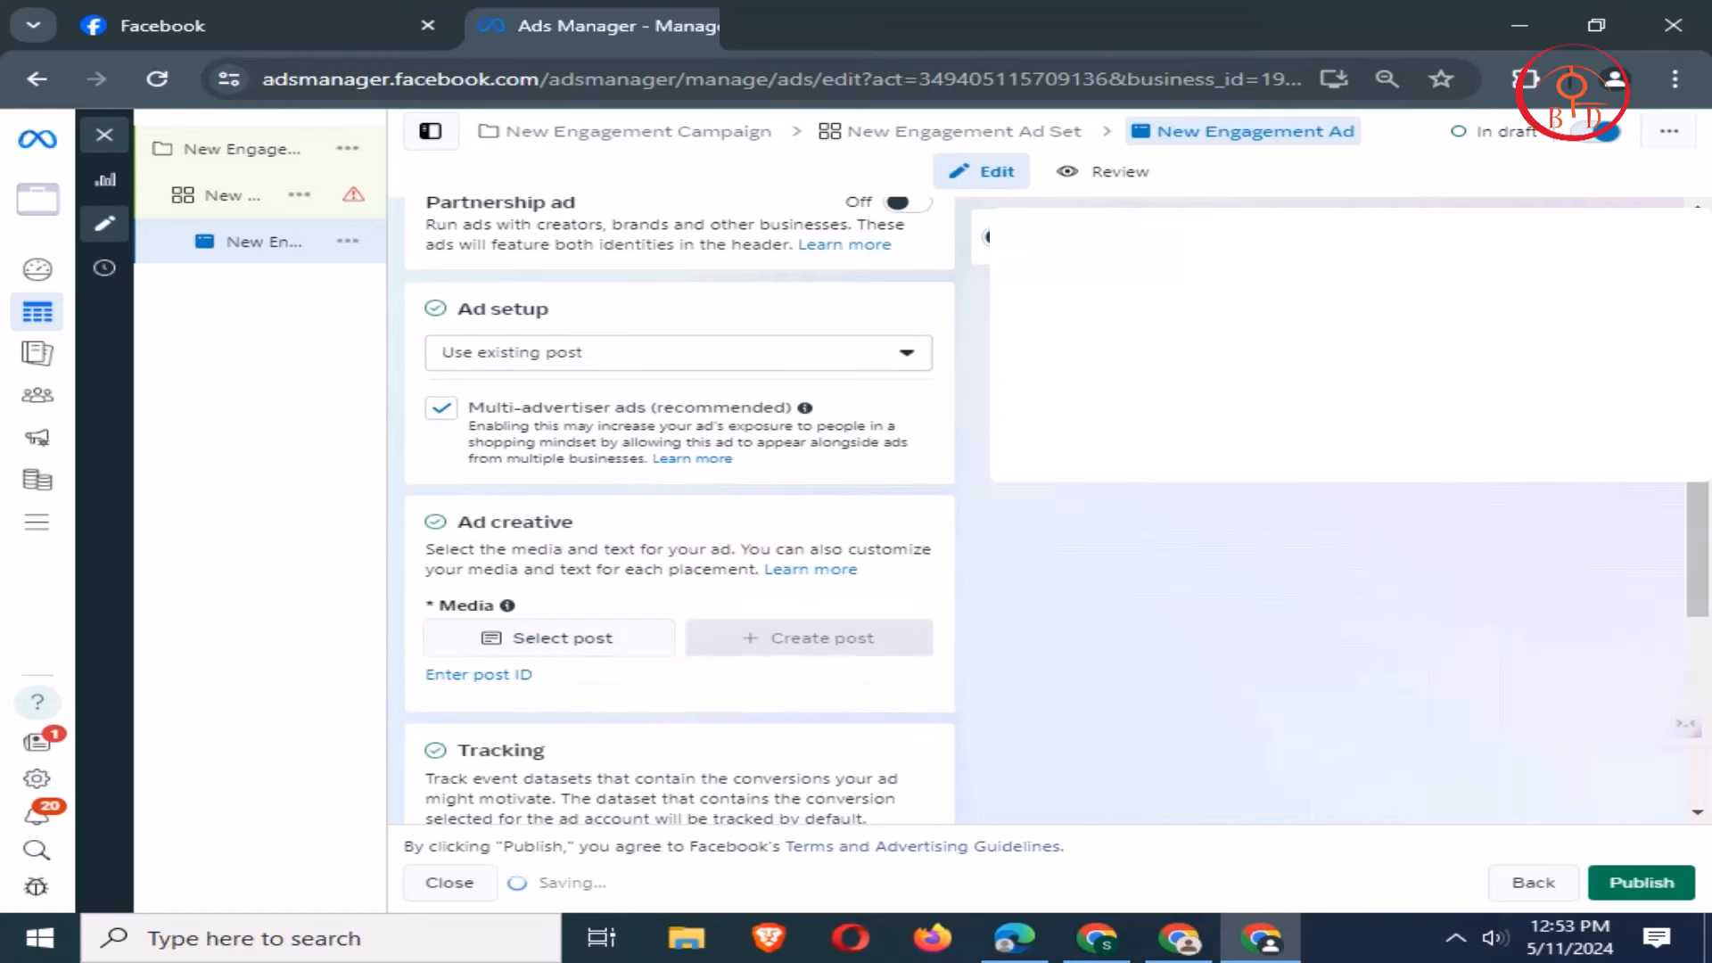
- Browse the page's Facebook posts for the ad creative and try selecting the Eid post of April 10, 2024
scroll(677, 580, down, 3)
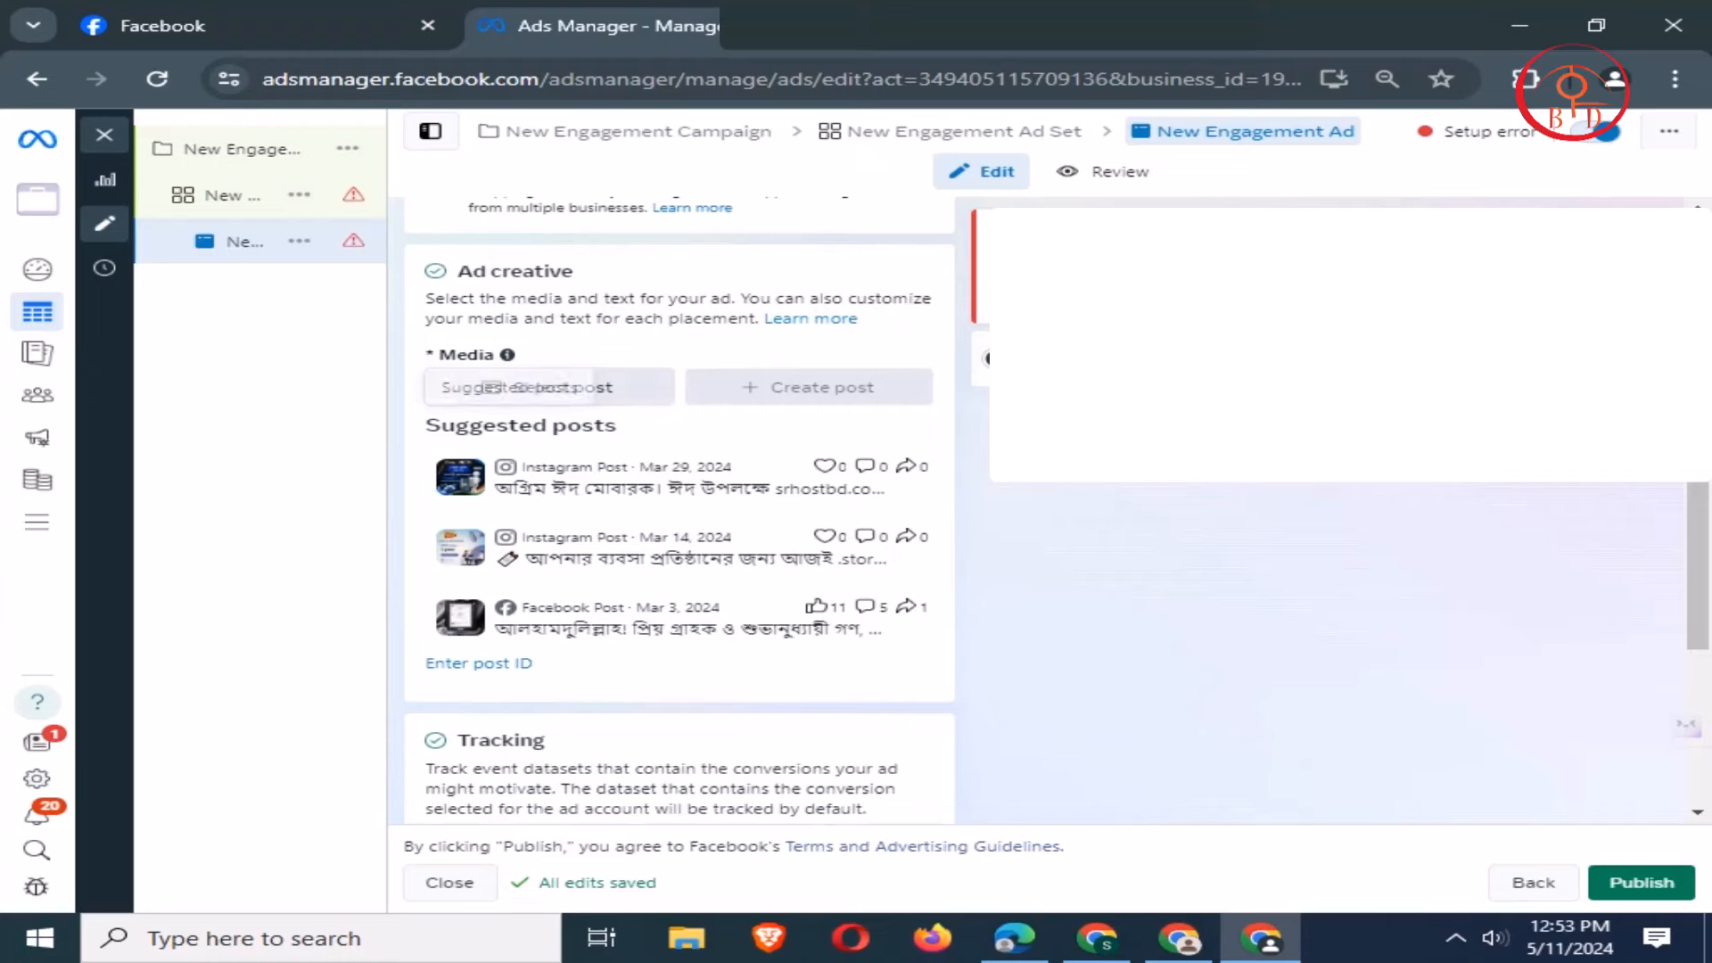
click(549, 387)
scroll(842, 561, down, 10)
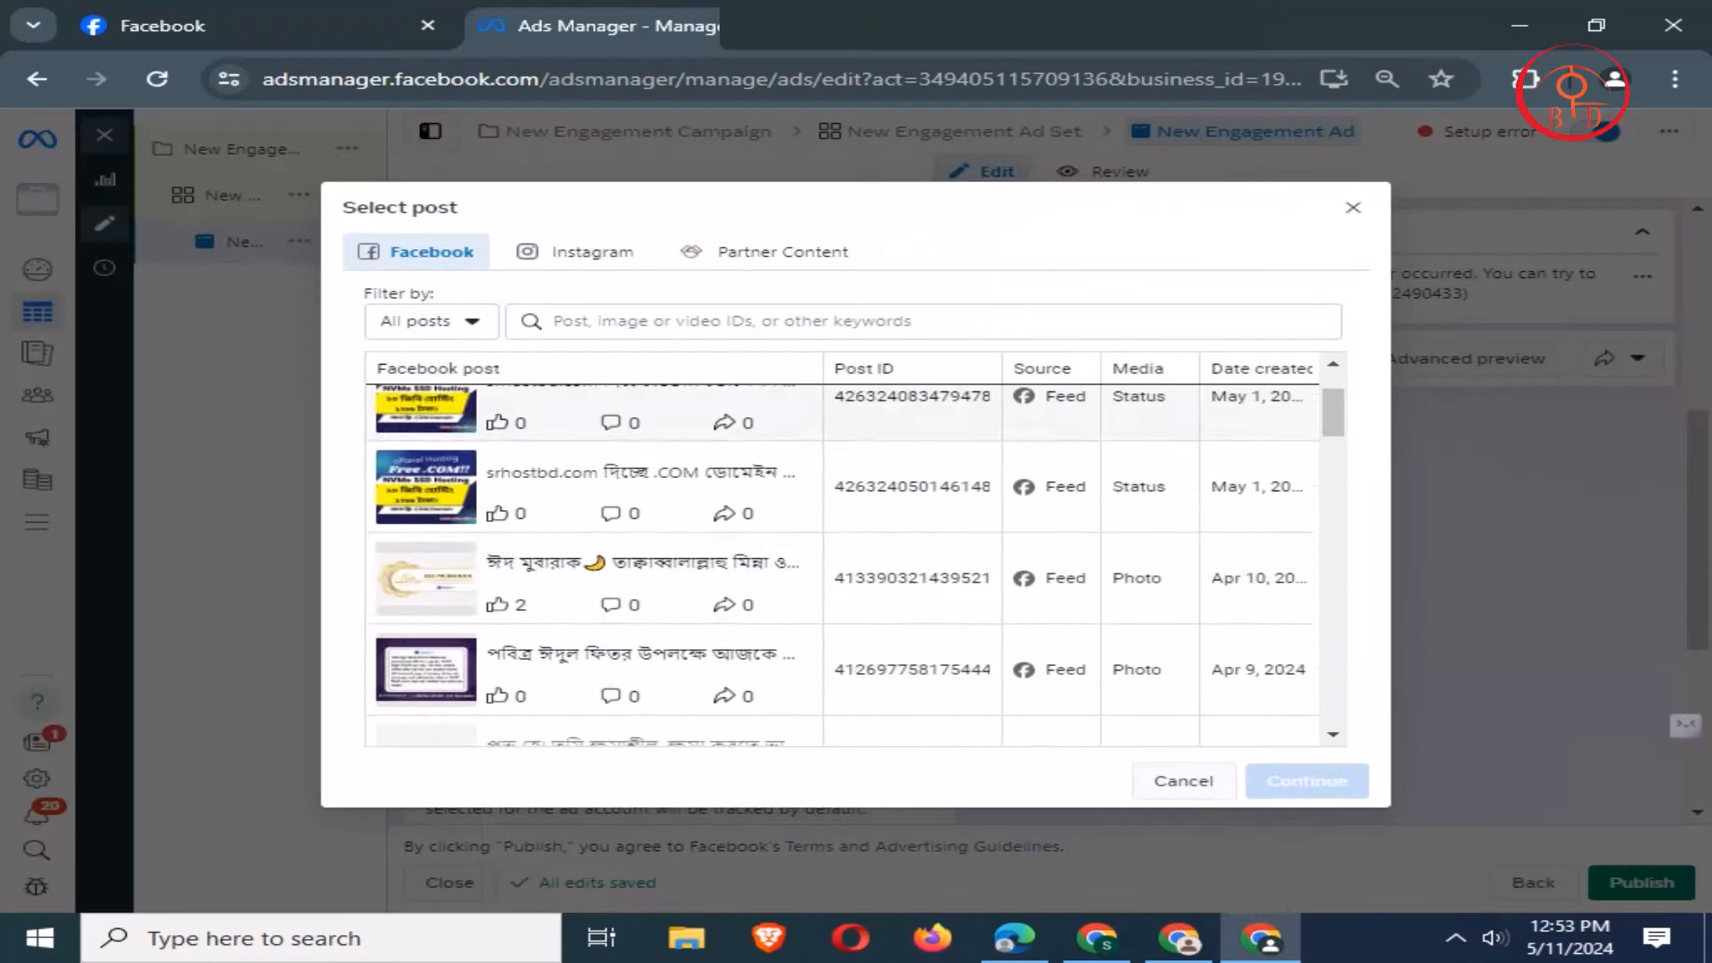
click(641, 579)
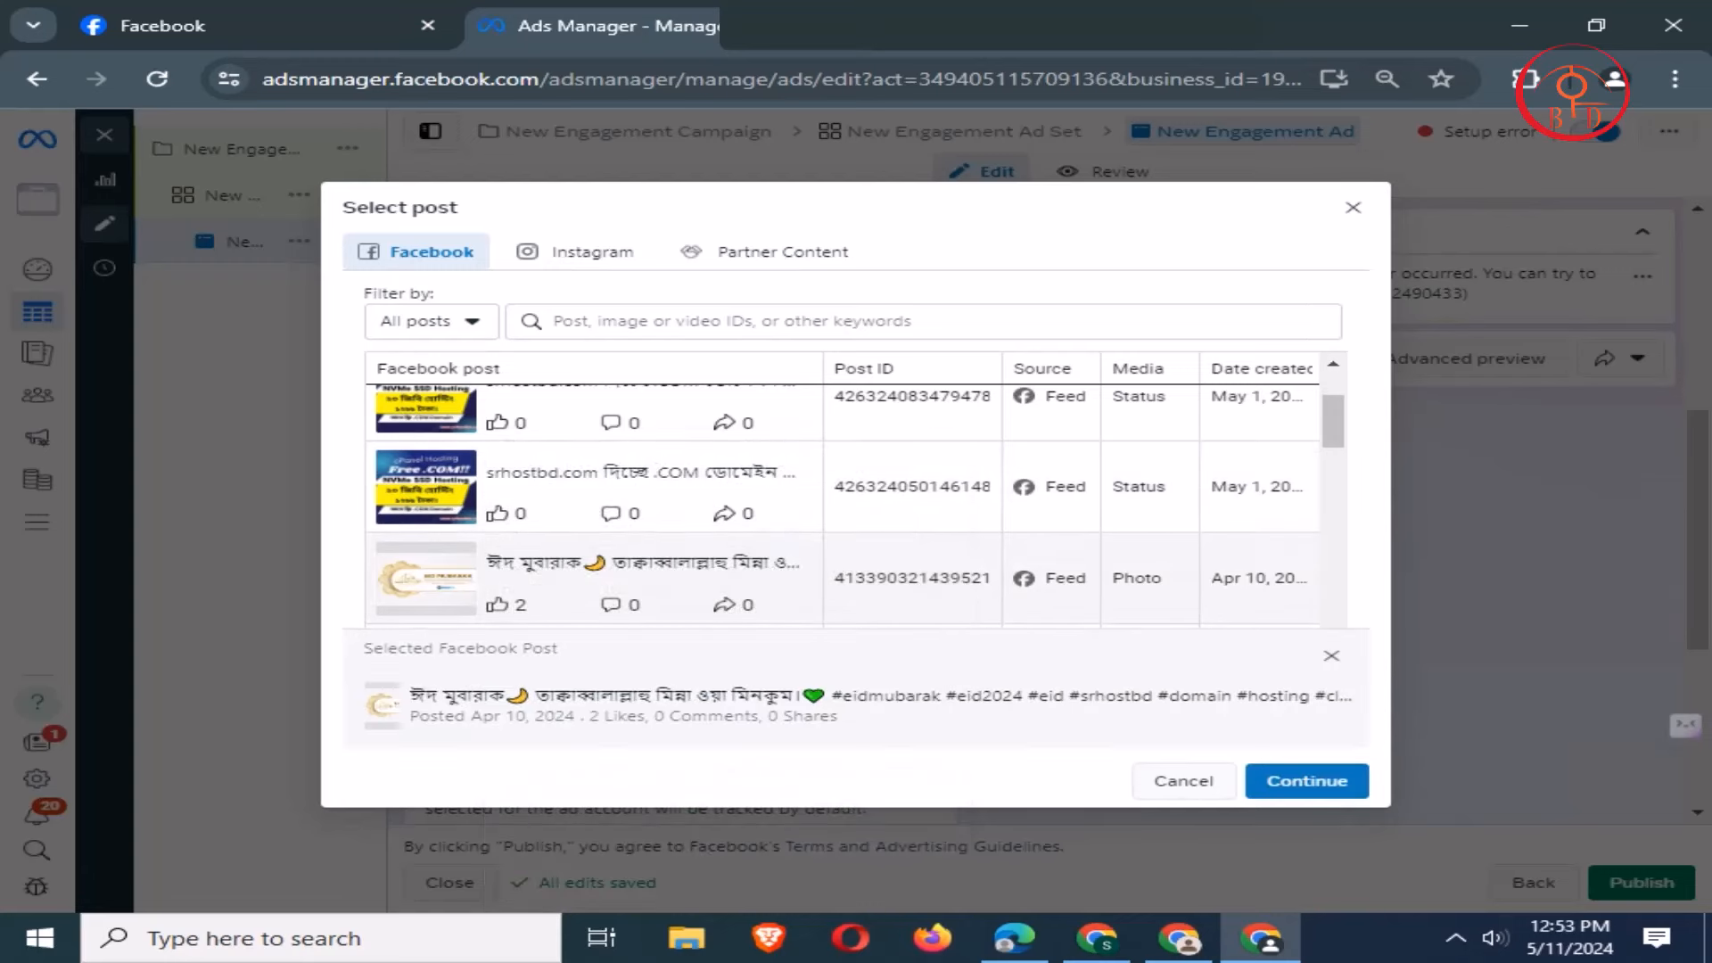
click(1354, 208)
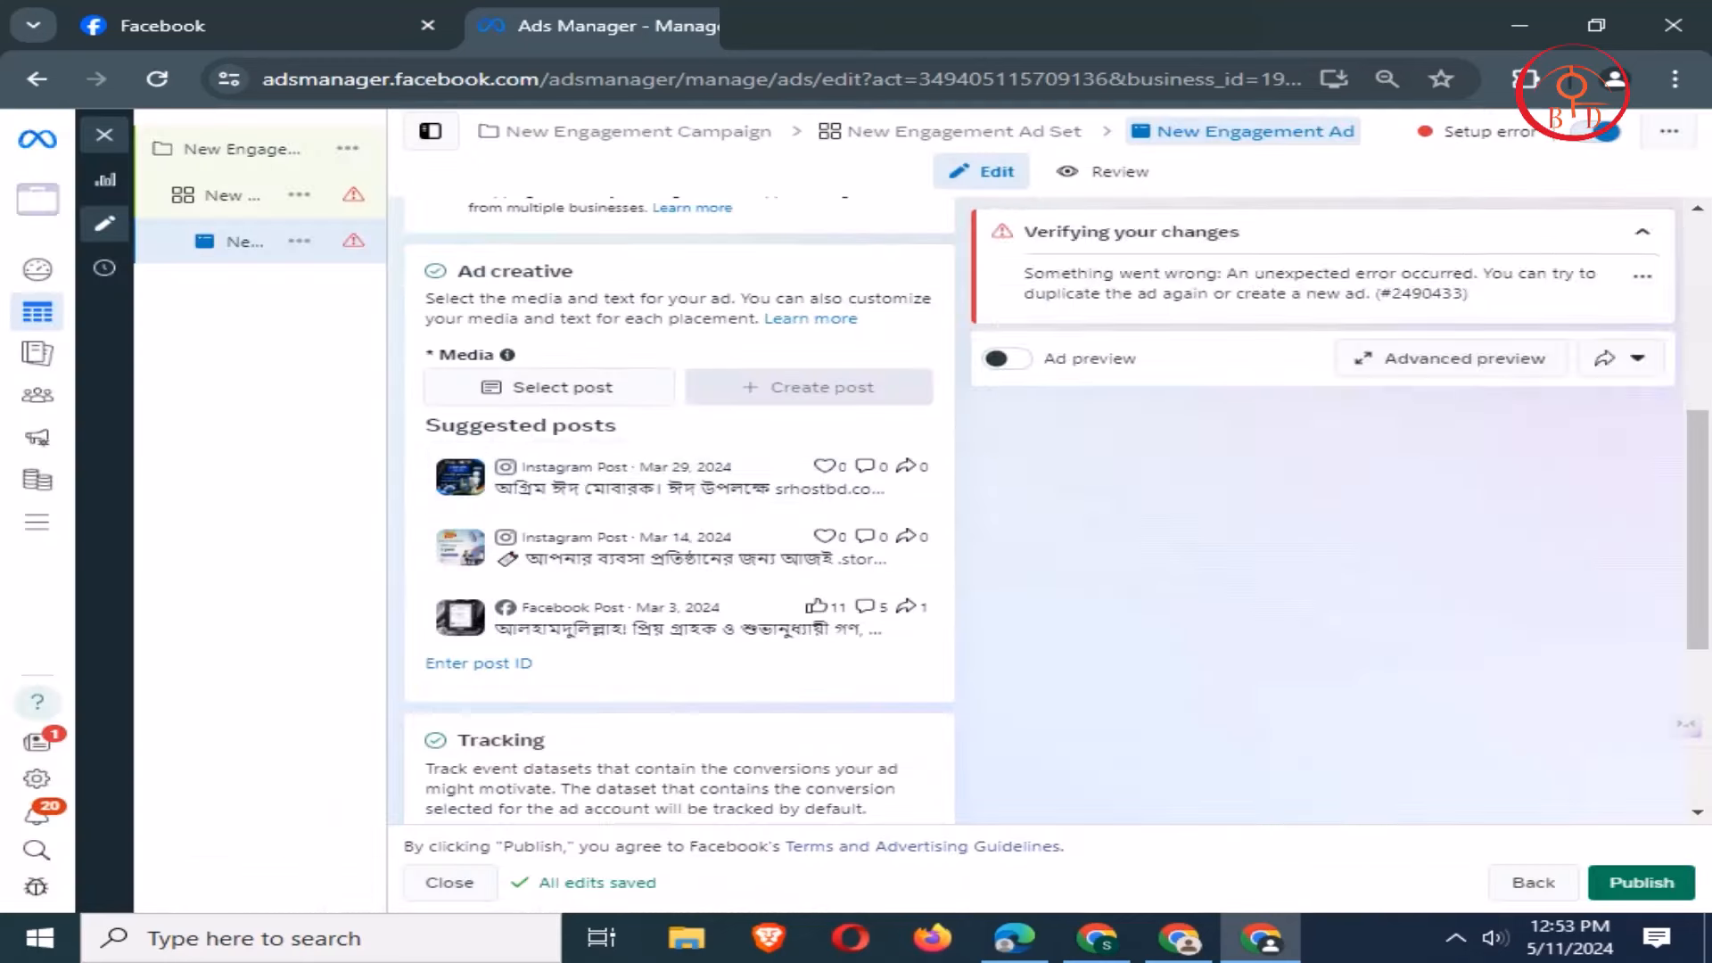
- Use the suggested Instagram post of March 29, 2024 as the ad creative and look over the ad settings that follow it
scroll(713, 535, down, 2)
scroll(713, 535, up, 3)
scroll(677, 580, up, 1)
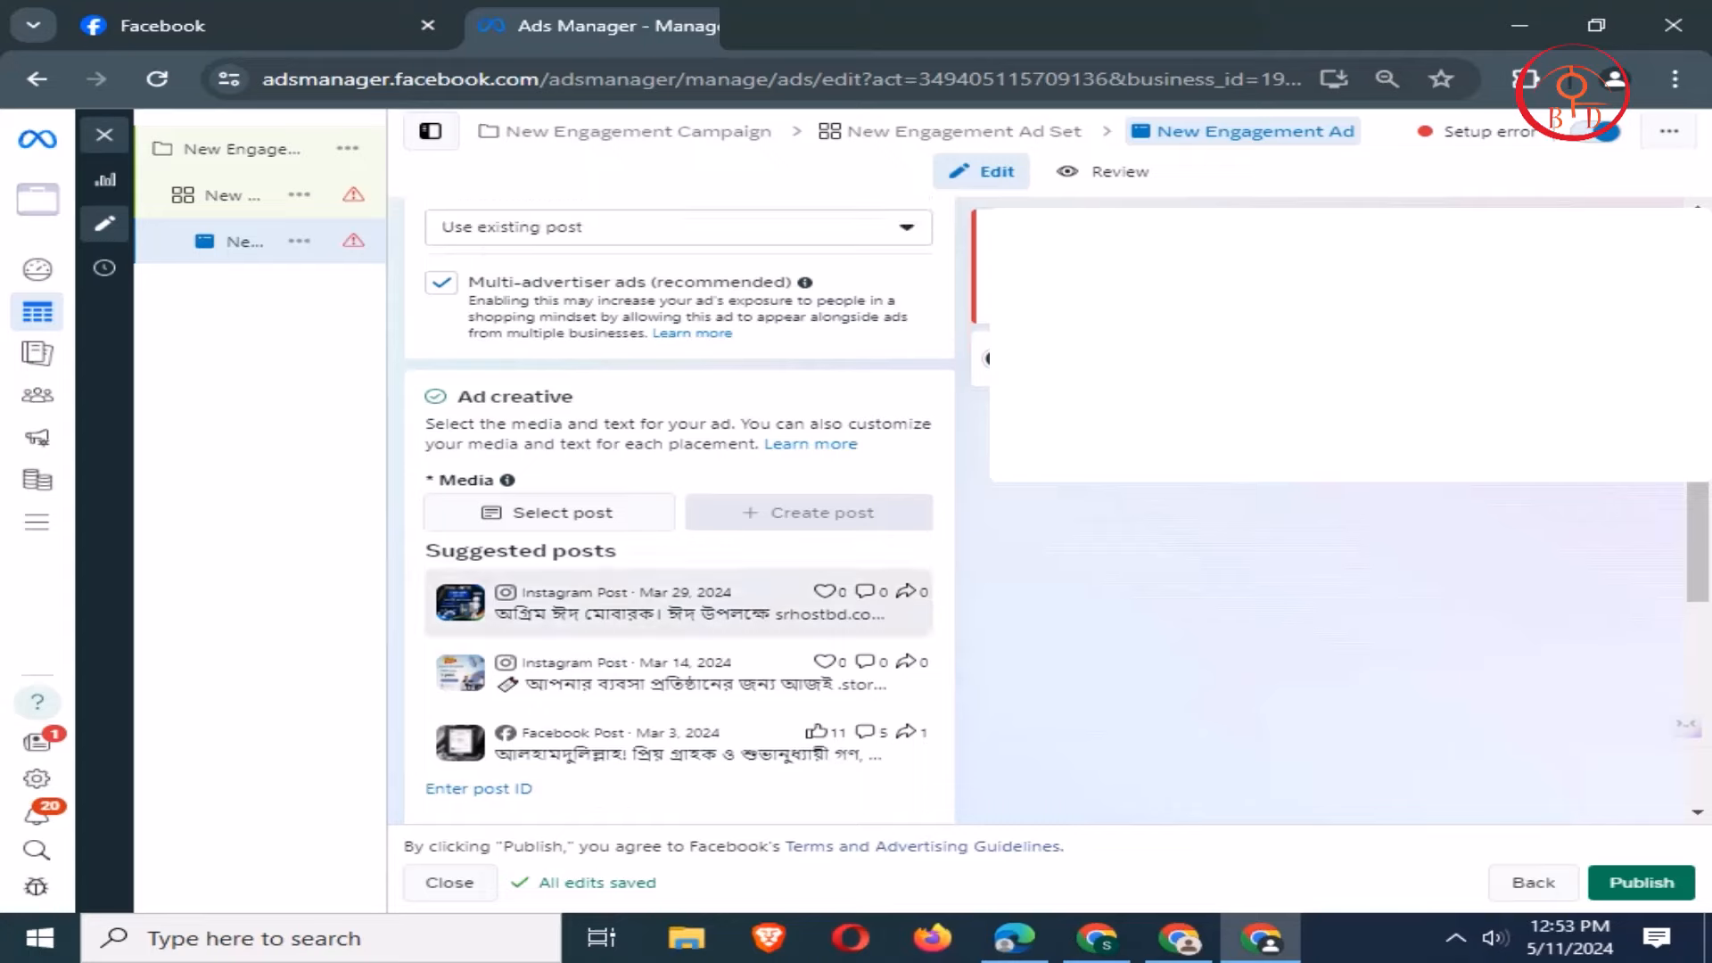
click(678, 612)
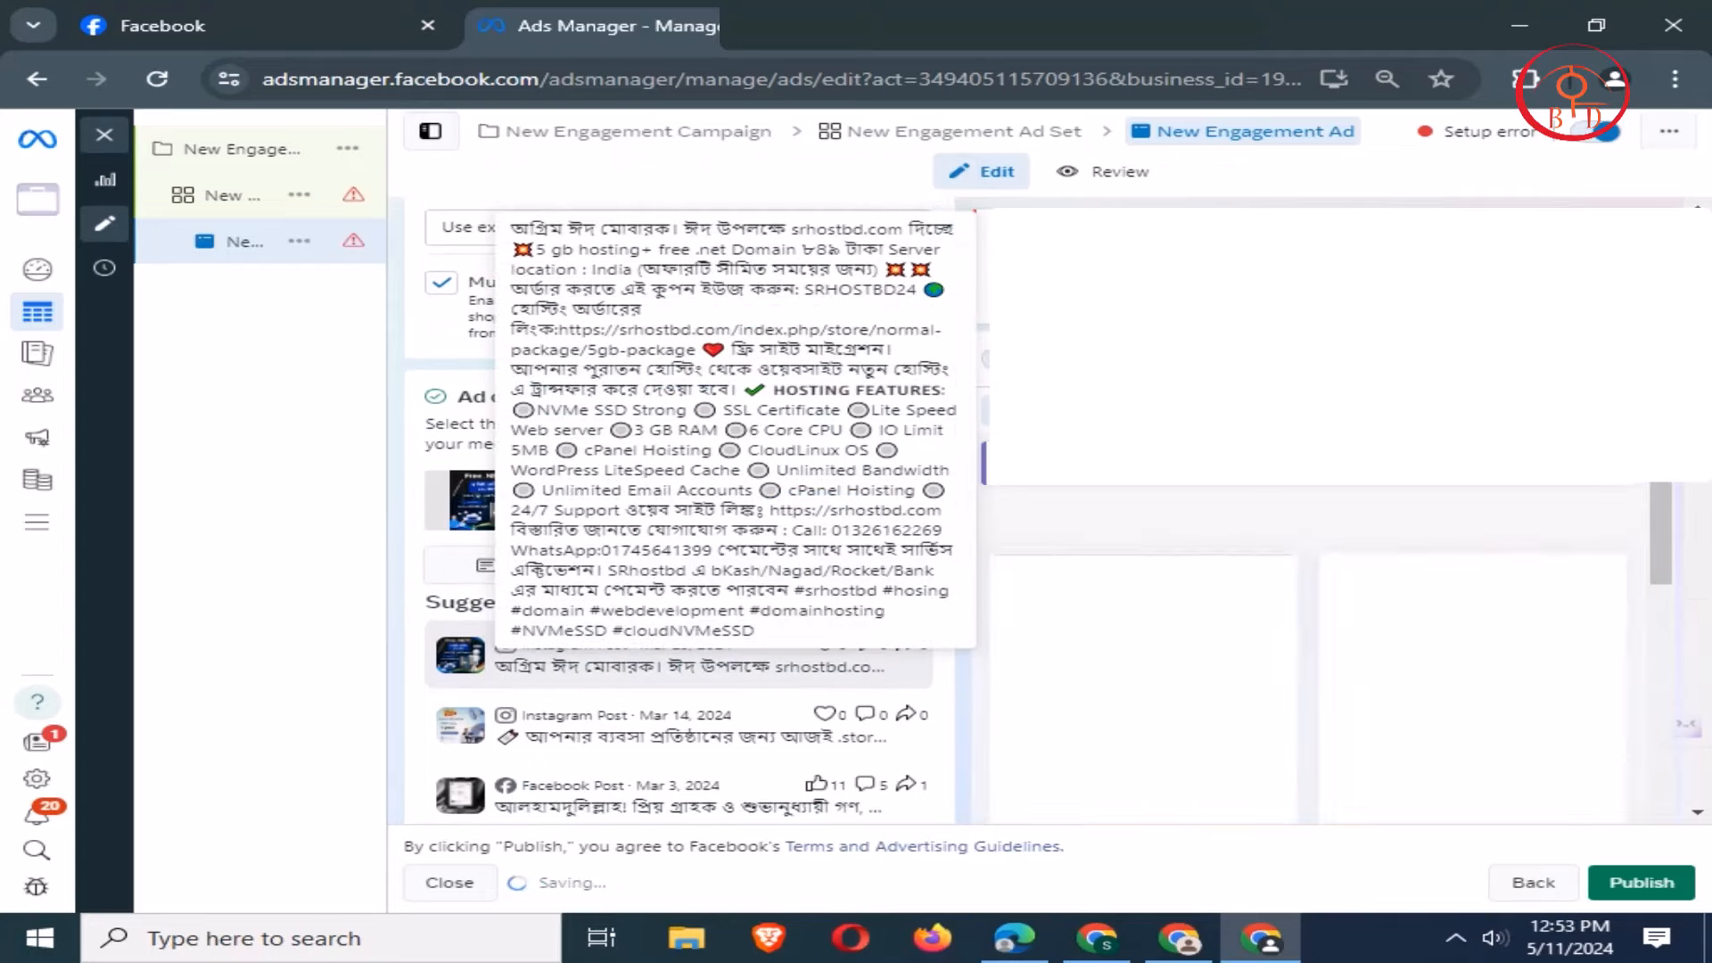
scroll(677, 612, down, 1)
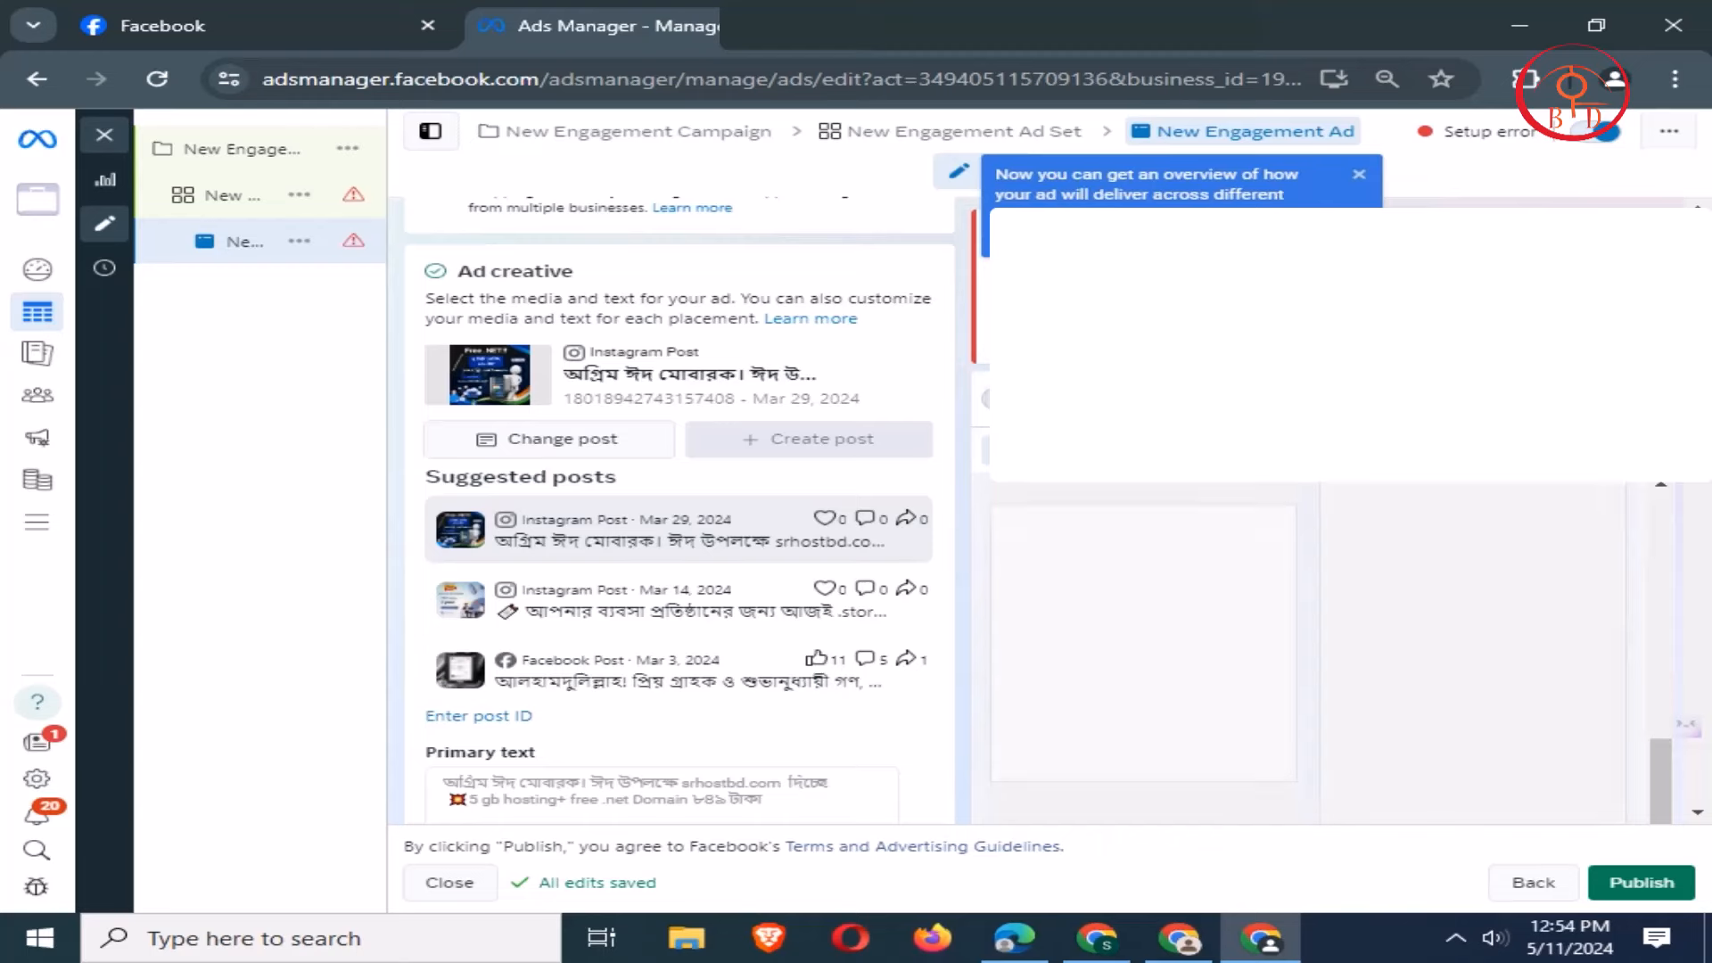
scroll(678, 517, down, 5)
scroll(678, 509, down, 15)
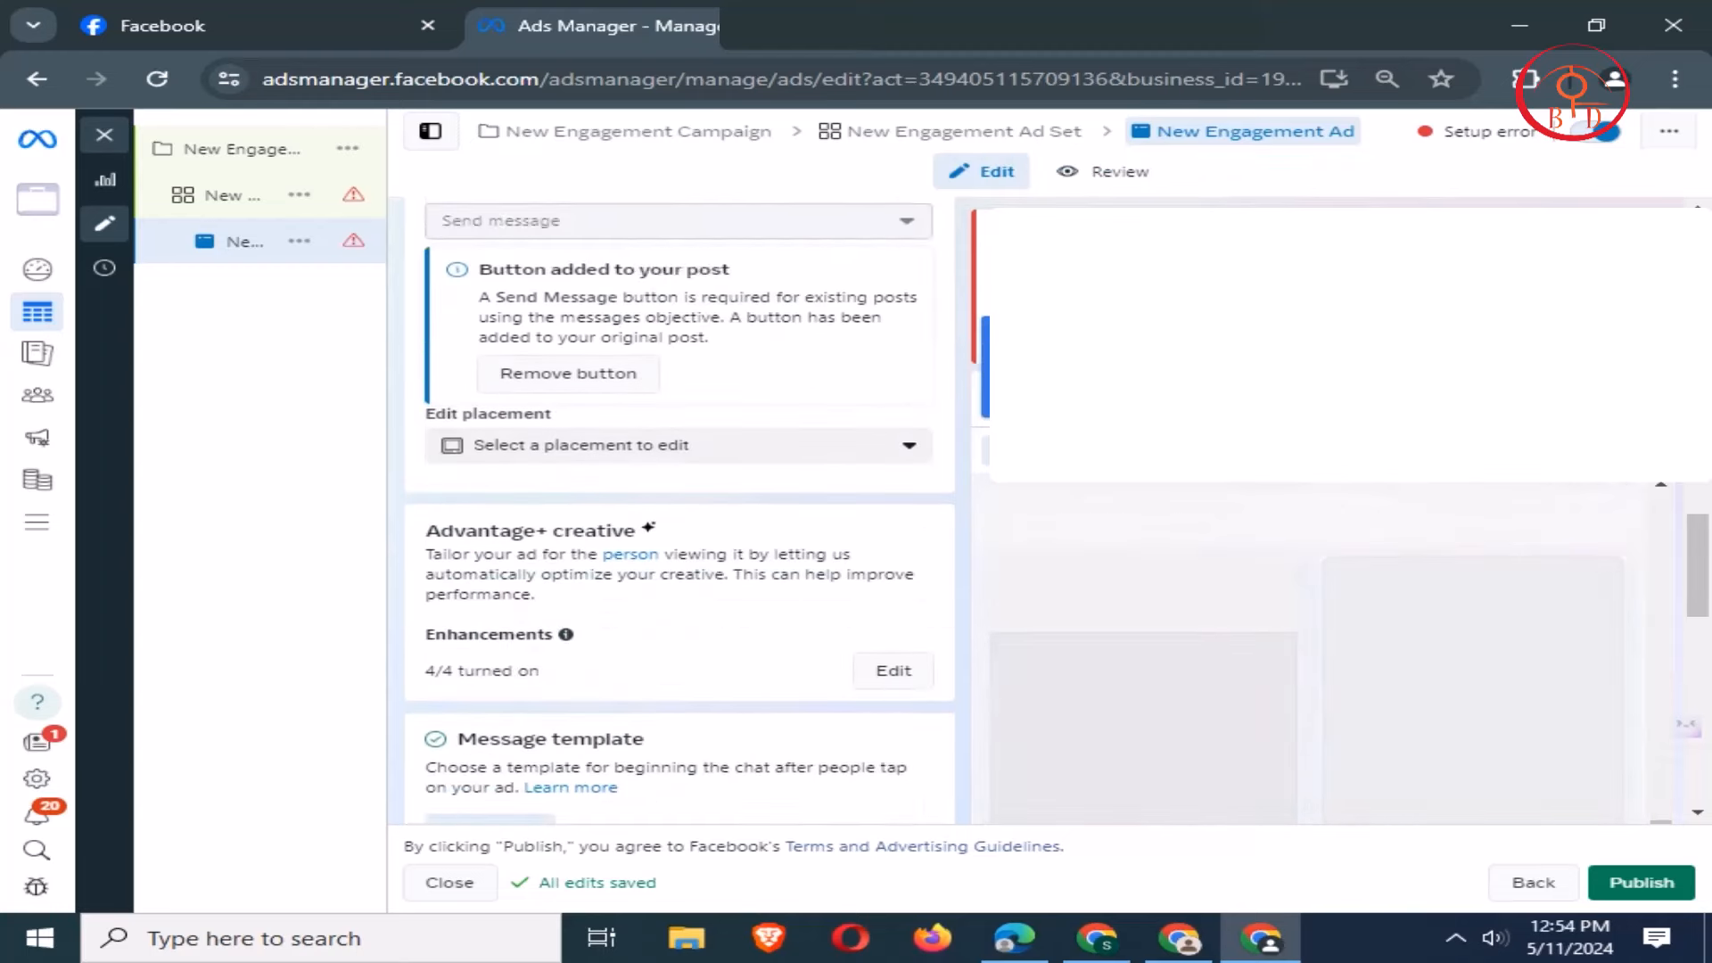